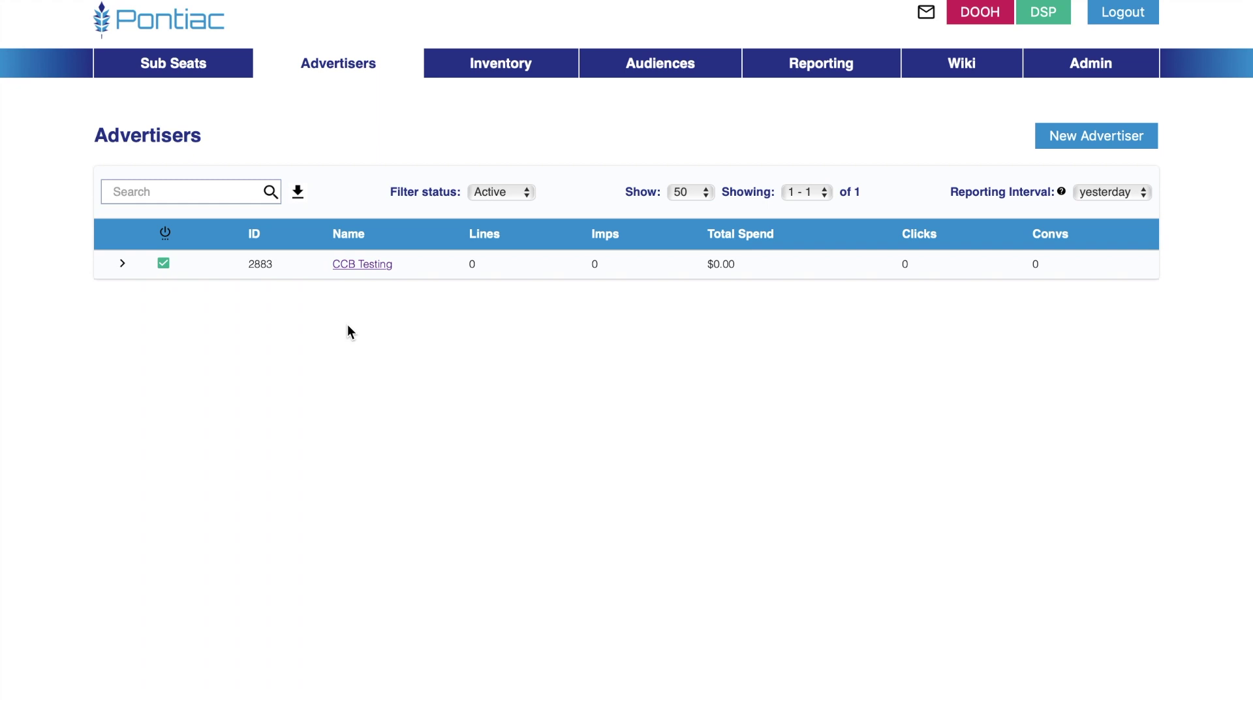
Step: Start a new site list containing cnn.com, fox.com, bbc.com, yahoo.com and msn.com
{"action": "left_click", "coordinate": [476, 72]}
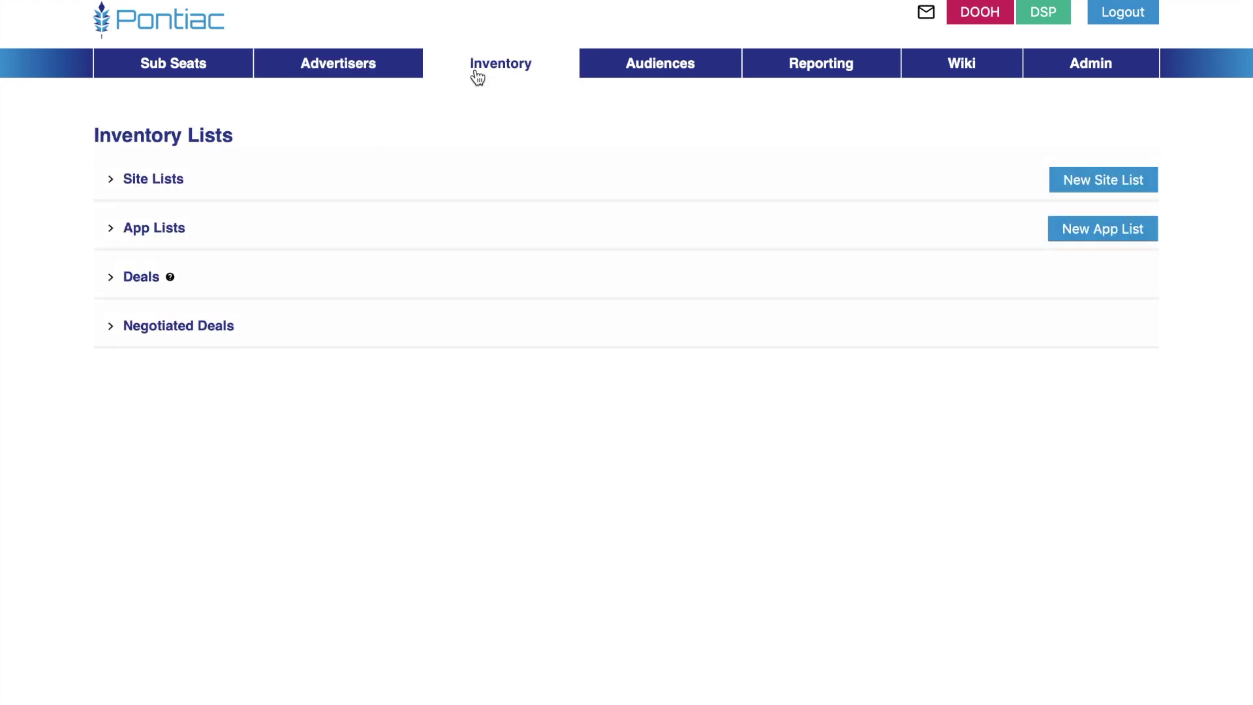
{"action": "left_click", "coordinate": [1103, 179]}
{"action": "left_click", "coordinate": [681, 262]}
{"action": "type", "text": "cnn.omc"}
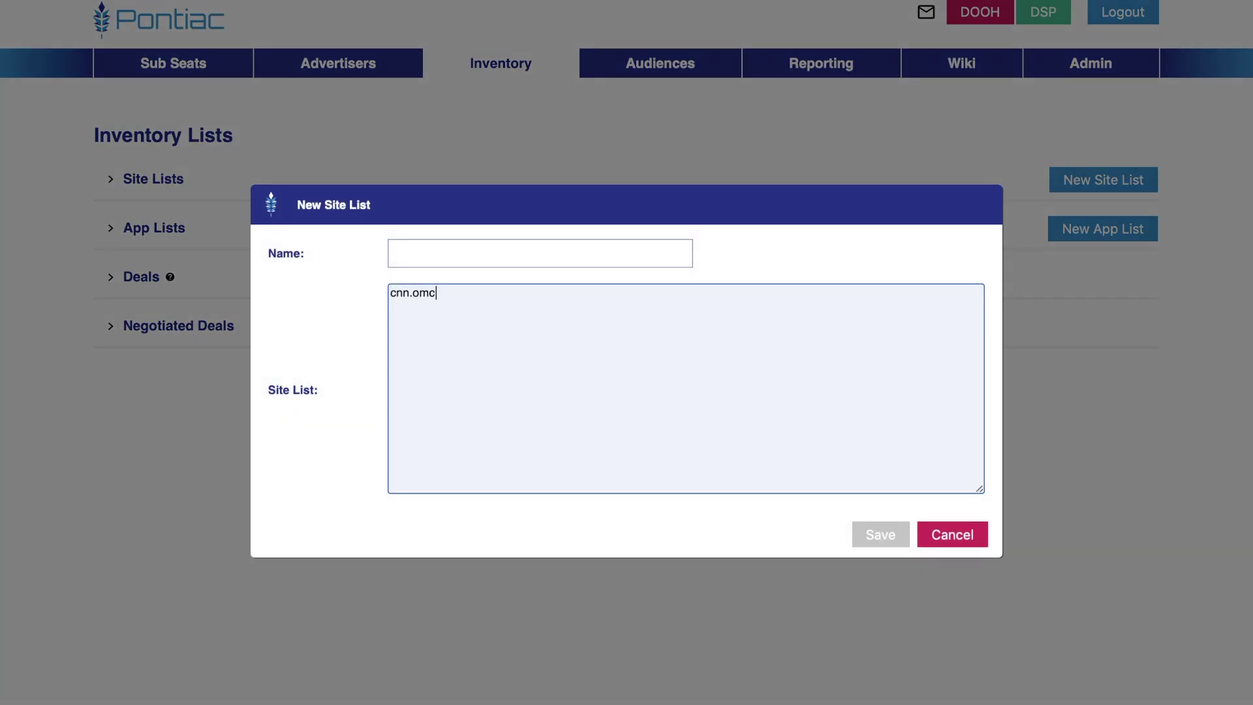
{"action": "type", "text": ", fox.com, bbc.com"}
{"action": "left_click", "coordinate": [484, 295]}
{"action": "type", "text": ","}
{"action": "left_click", "coordinate": [573, 287]}
{"action": "type", "text": ", yahoo.co"}
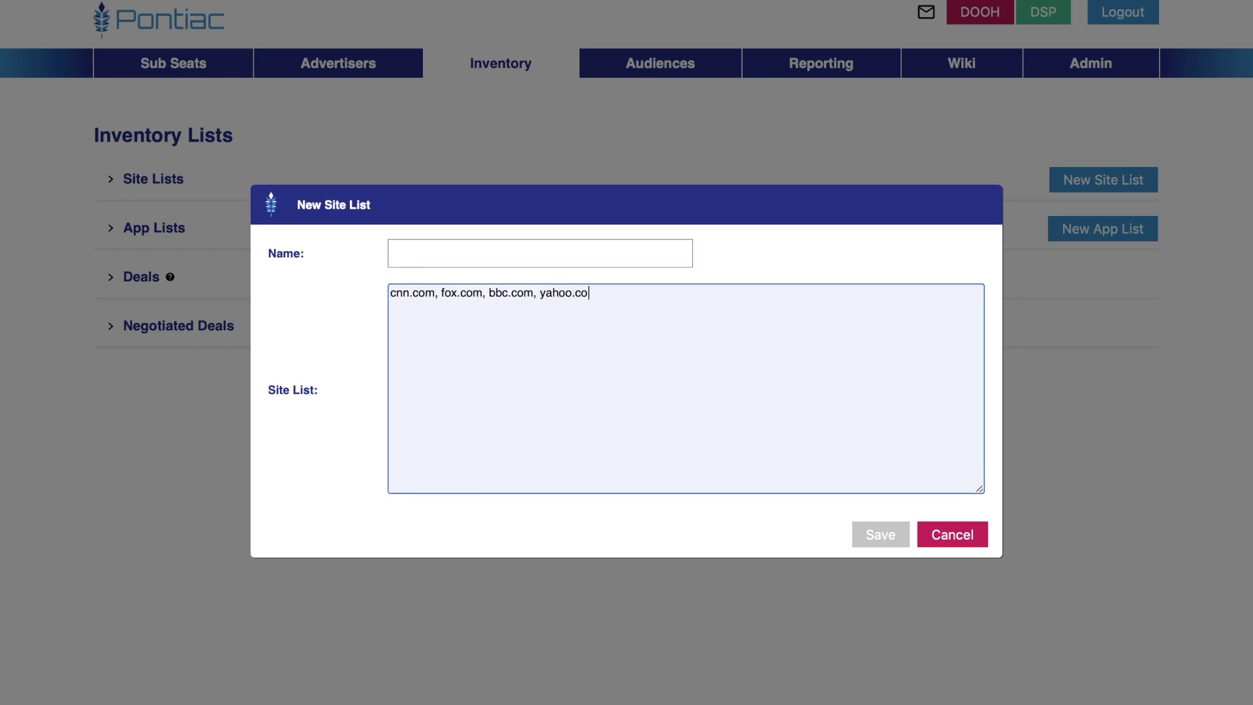
{"action": "type", "text": "m, msn.com"}
Step: Name the site list 'Political news/popular', save it, and return to Advertisers
{"action": "left_click", "coordinate": [548, 257]}
{"action": "type", "text": "Politic"}
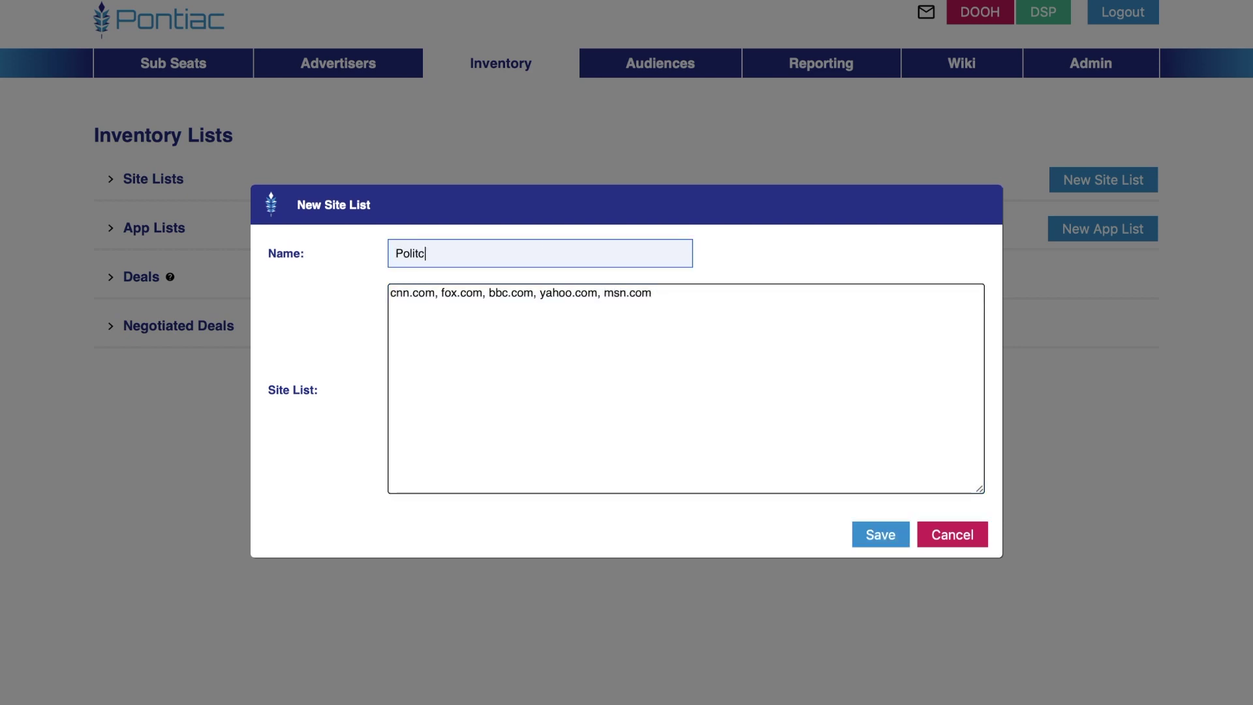
{"action": "type", "text": "al news/popular"}
{"action": "left_click", "coordinate": [859, 535]}
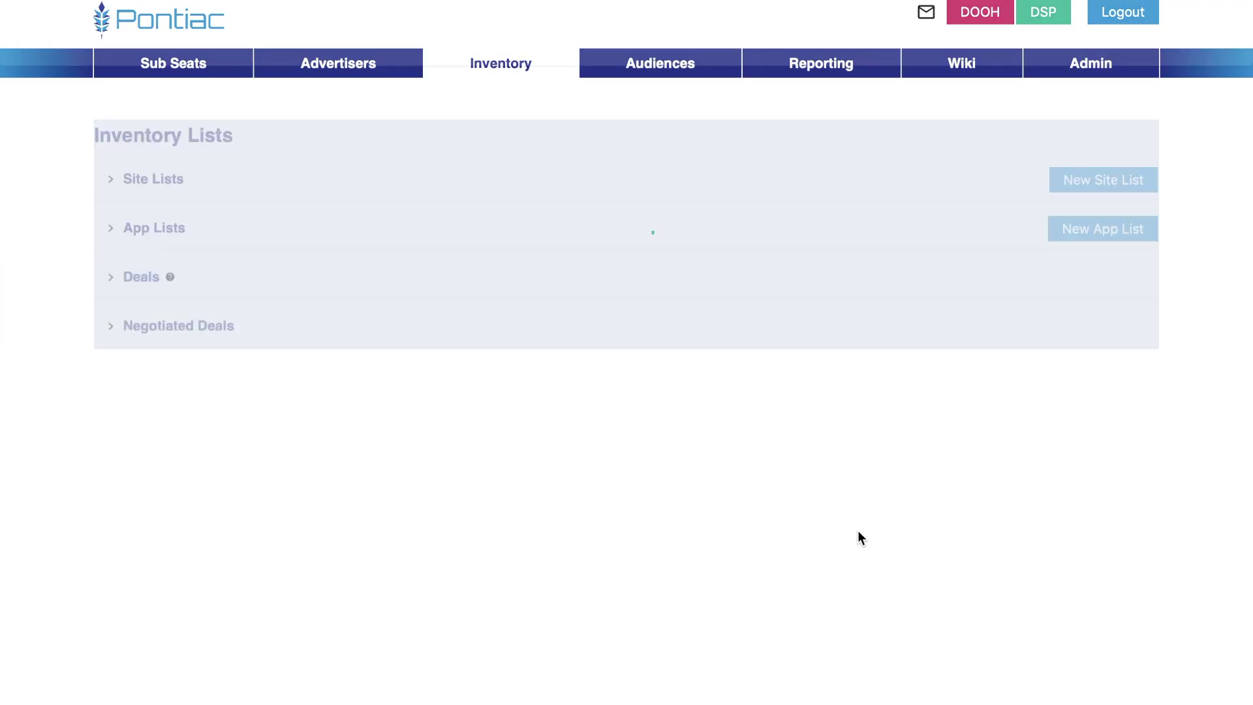
{"action": "left_click", "coordinate": [332, 73]}
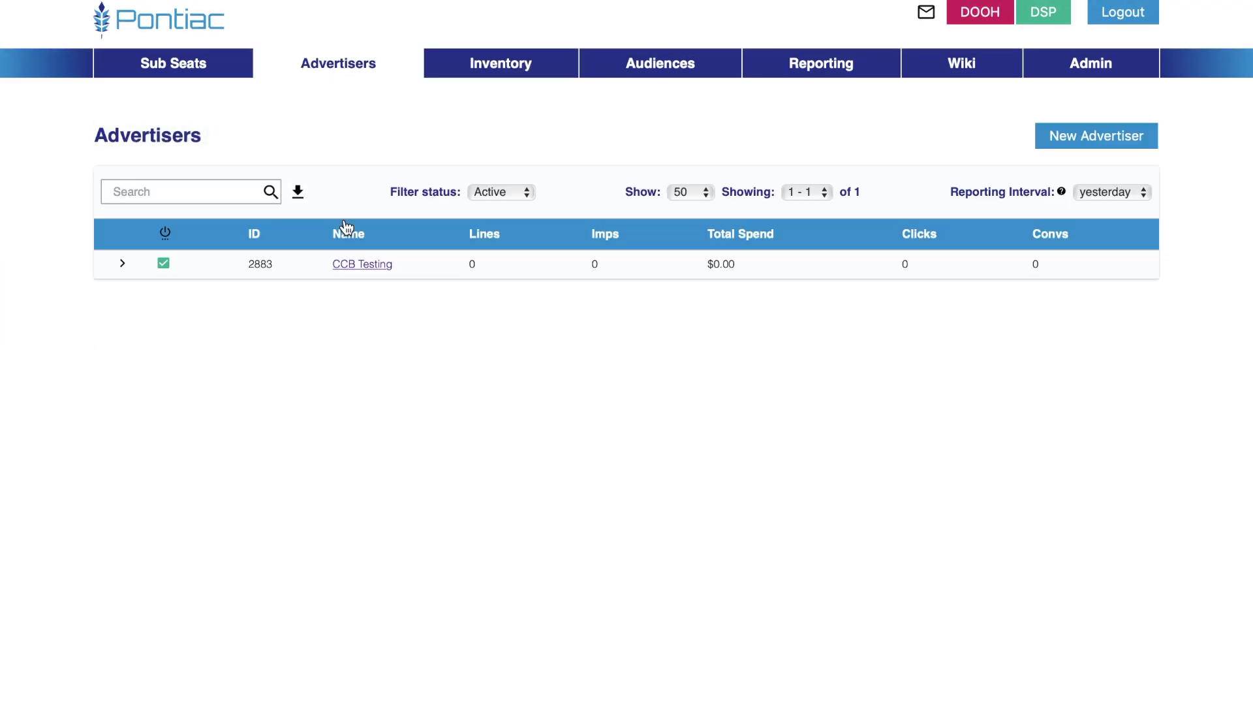
Step: Start a new creative for CCB Testing with creative type Video
{"action": "left_click", "coordinate": [351, 267]}
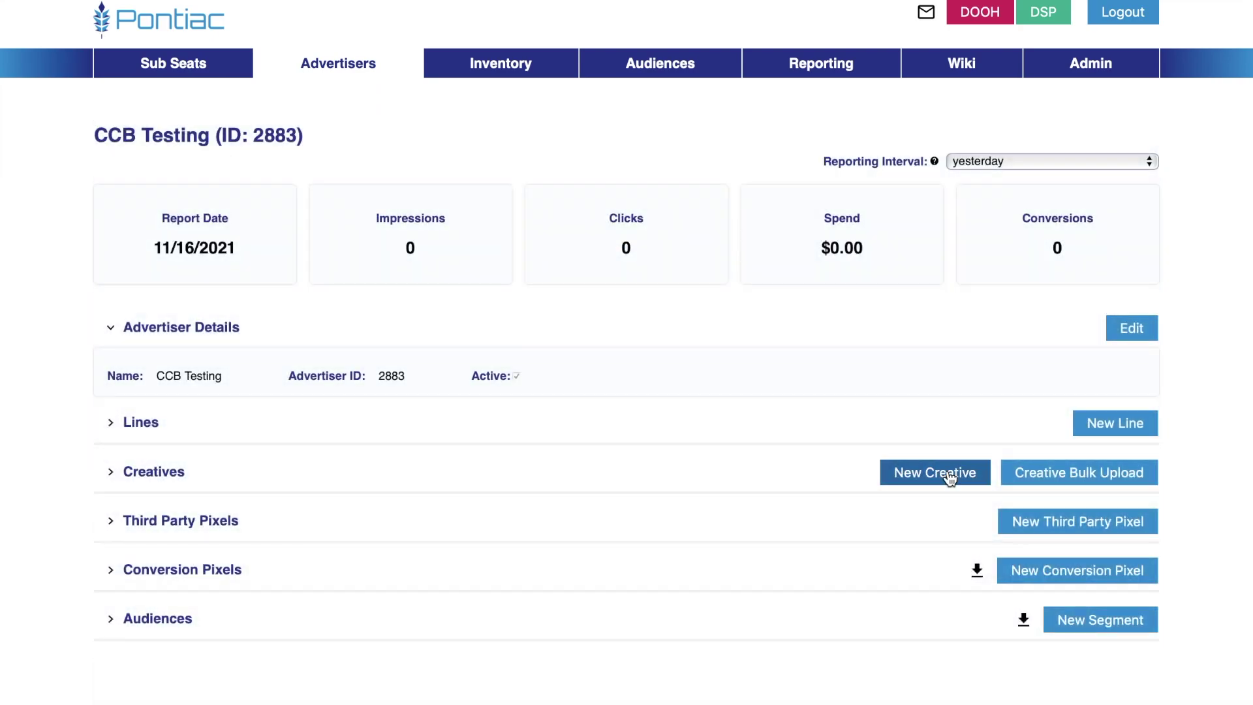
{"action": "left_click", "coordinate": [949, 478]}
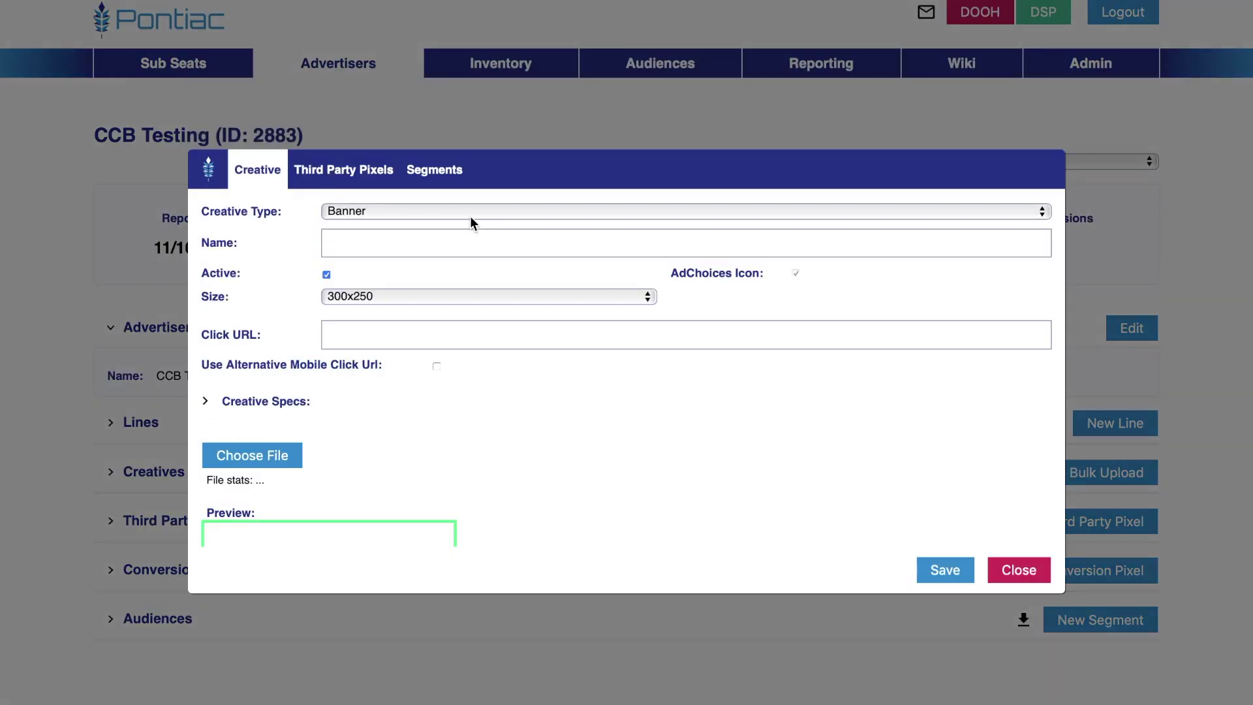
{"action": "left_click", "coordinate": [473, 213]}
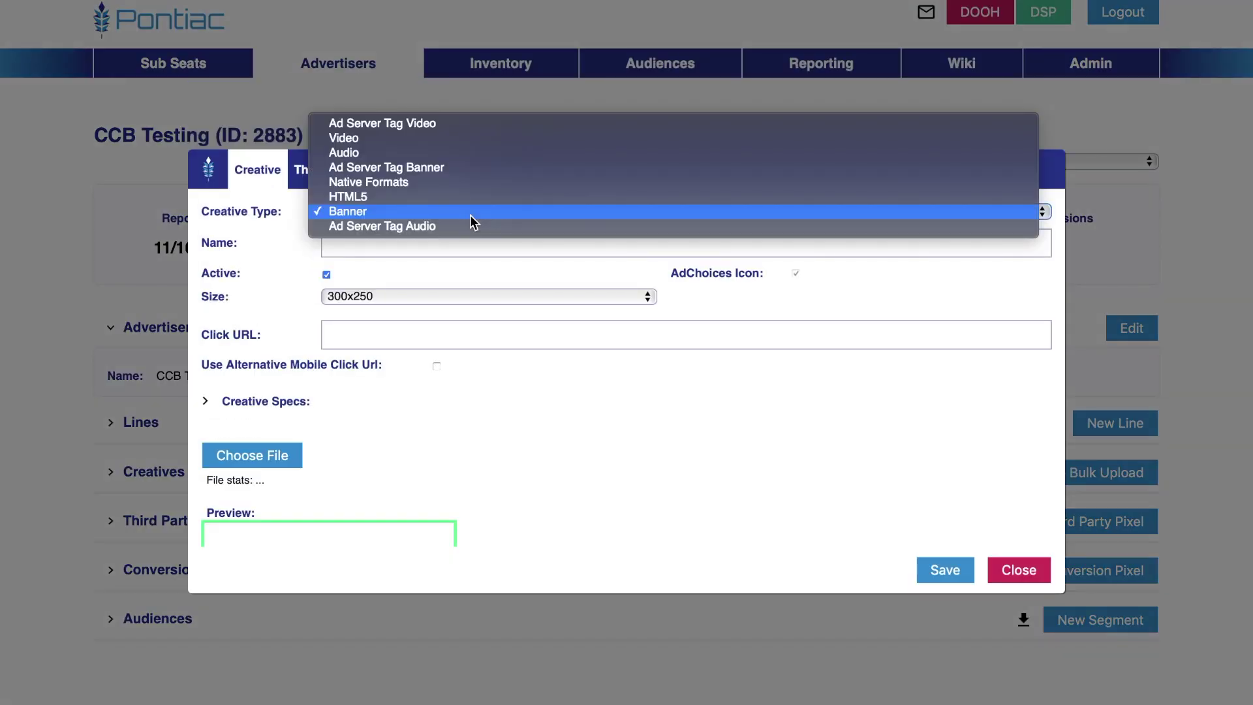
{"action": "left_click", "coordinate": [440, 129]}
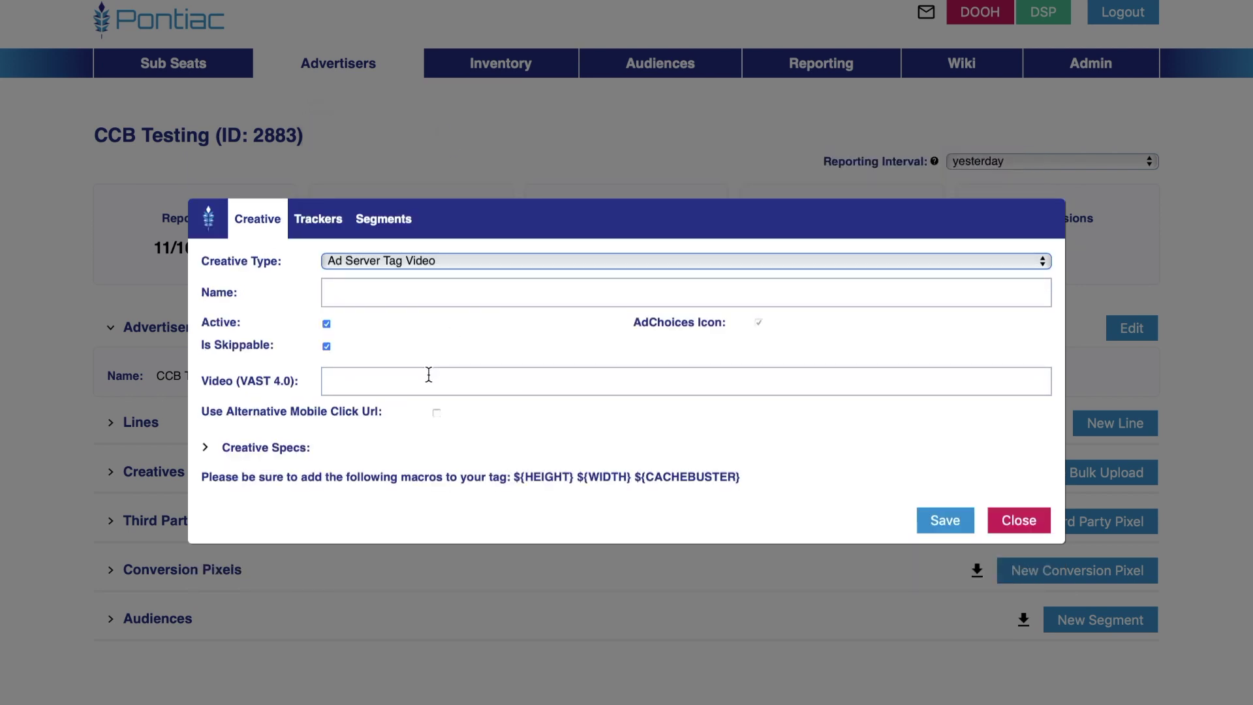
{"action": "left_click", "coordinate": [467, 258]}
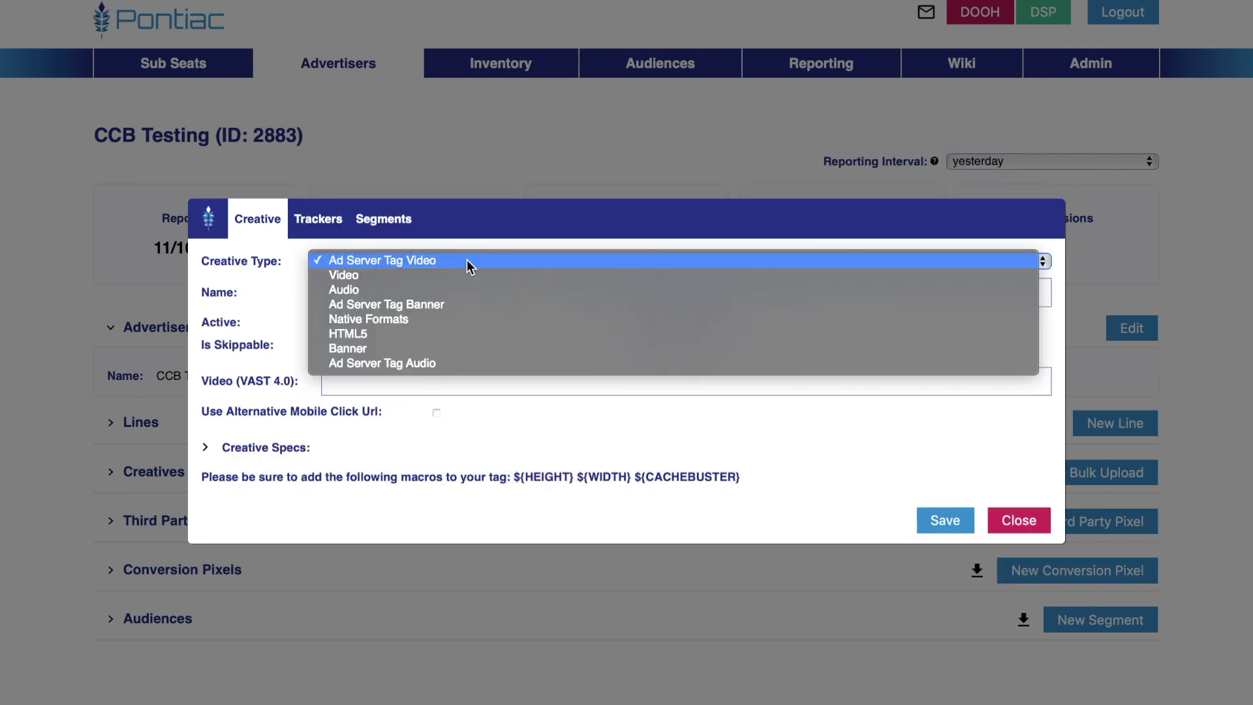
{"action": "left_click", "coordinate": [441, 282]}
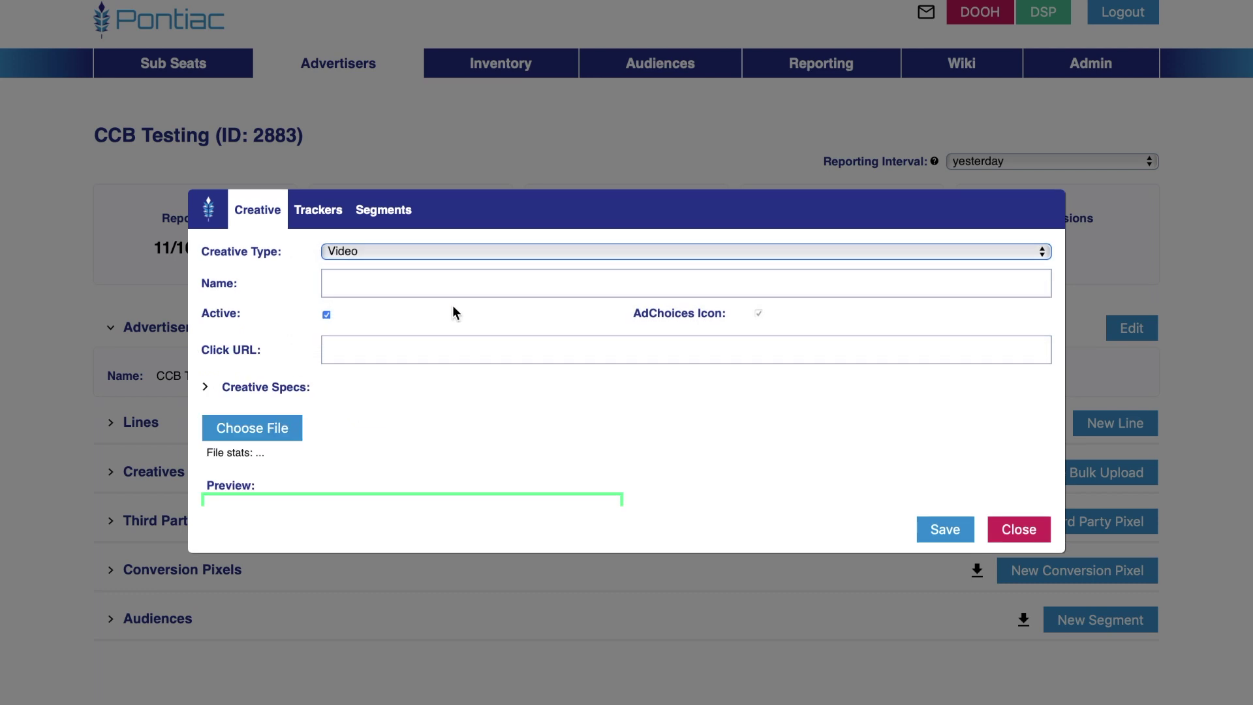
{"action": "left_click", "coordinate": [448, 282]}
{"action": "type", "text": "Pontiac Video #1"}
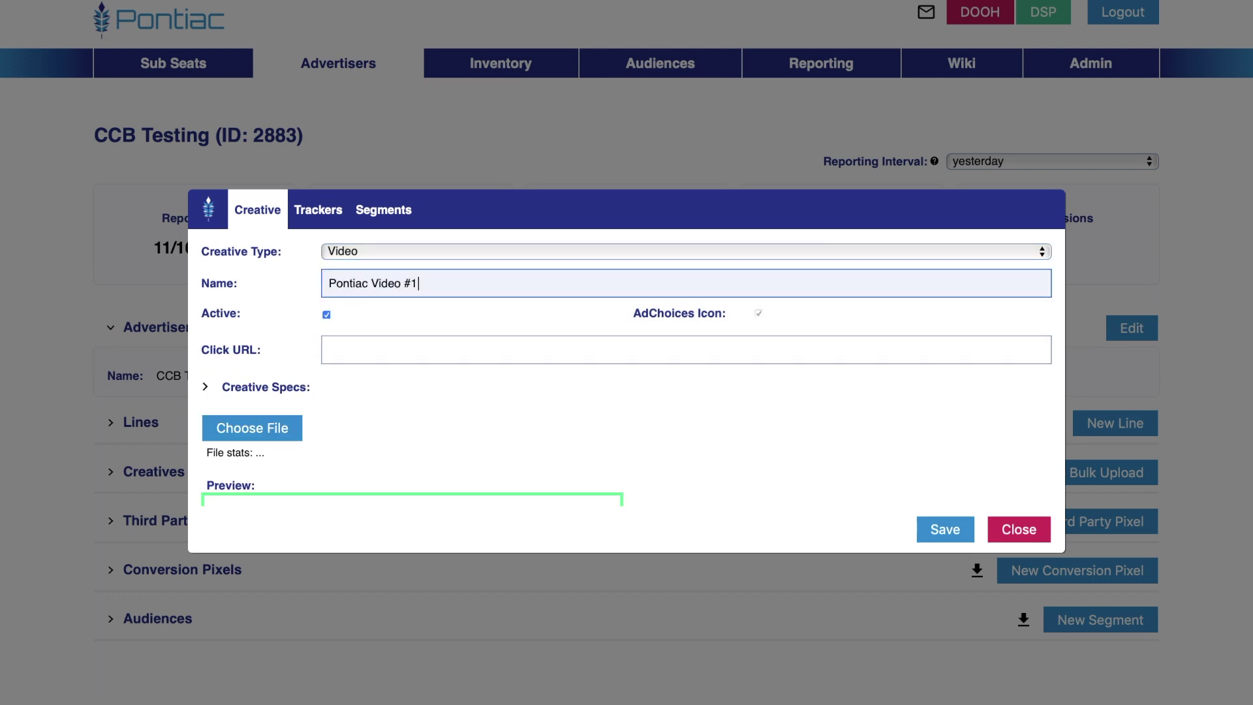
{"action": "left_click", "coordinate": [417, 341]}
{"action": "type", "text": "https://w"}
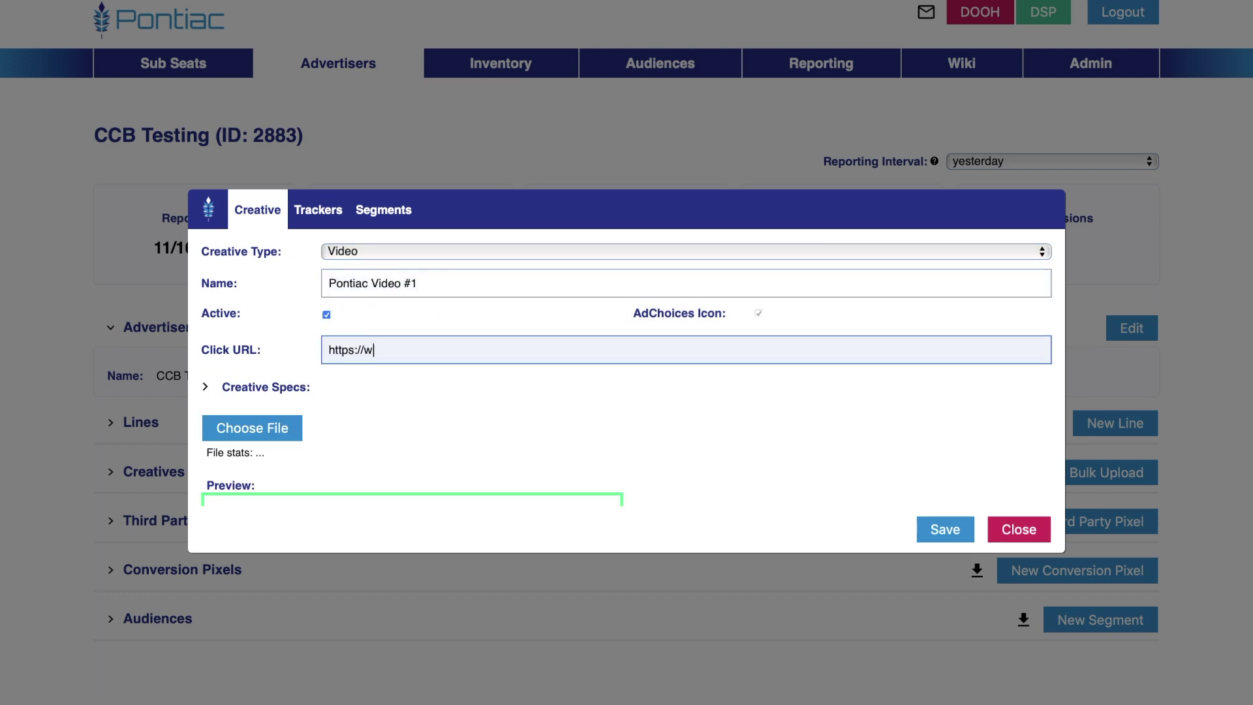
{"action": "type", "text": "ww.pontiac.media"}
{"action": "key", "text": "Tab"}
{"action": "key", "text": "space"}
{"action": "left_click", "coordinate": [362, 372]}
{"action": "key", "text": "Return"}
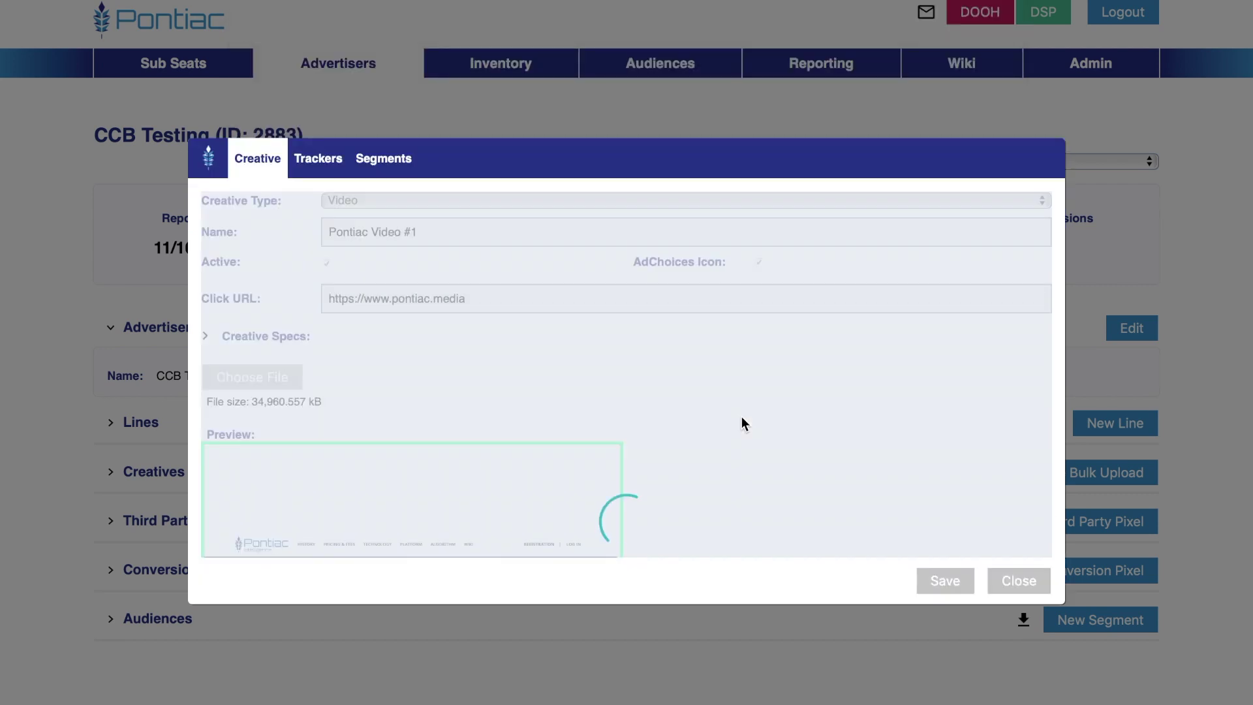
Step: Save the video creative and acknowledge the video hosting fee notice
{"action": "scroll", "coordinate": [742, 423], "scroll_direction": "down", "scroll_amount": 5}
{"action": "scroll", "coordinate": [741, 423], "scroll_direction": "up", "scroll_amount": 4}
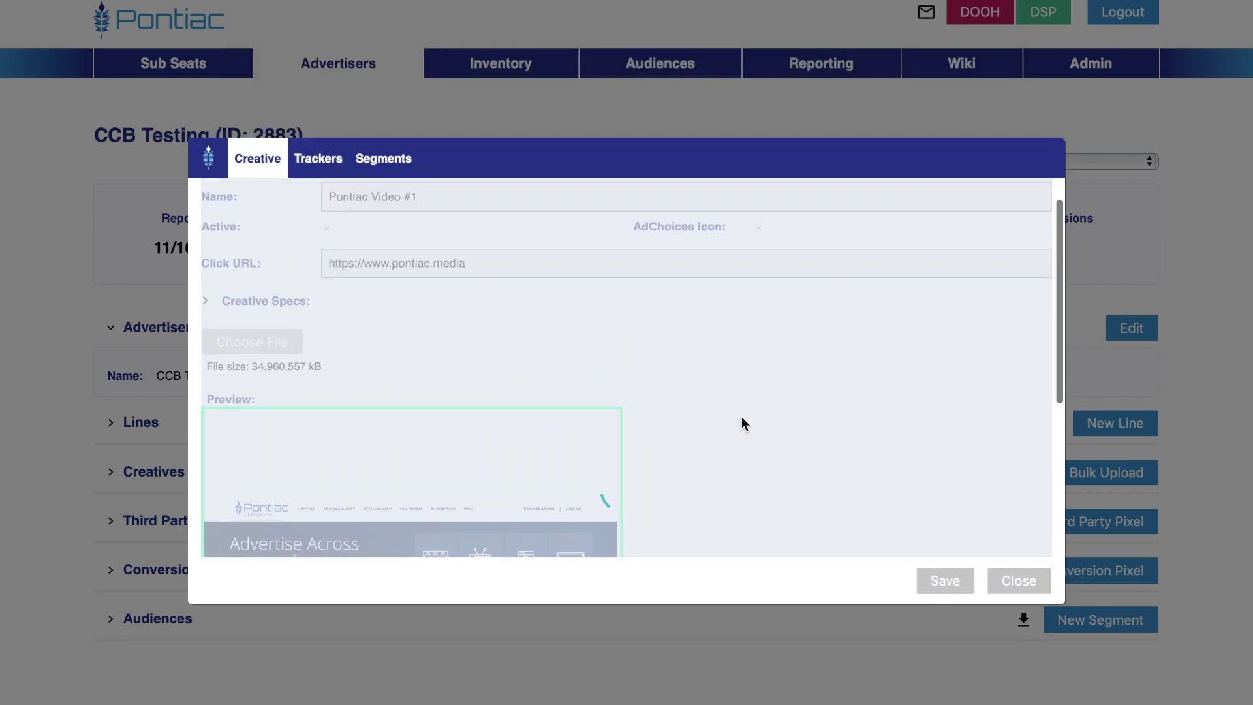
{"action": "scroll", "coordinate": [742, 418], "scroll_direction": "up", "scroll_amount": 1}
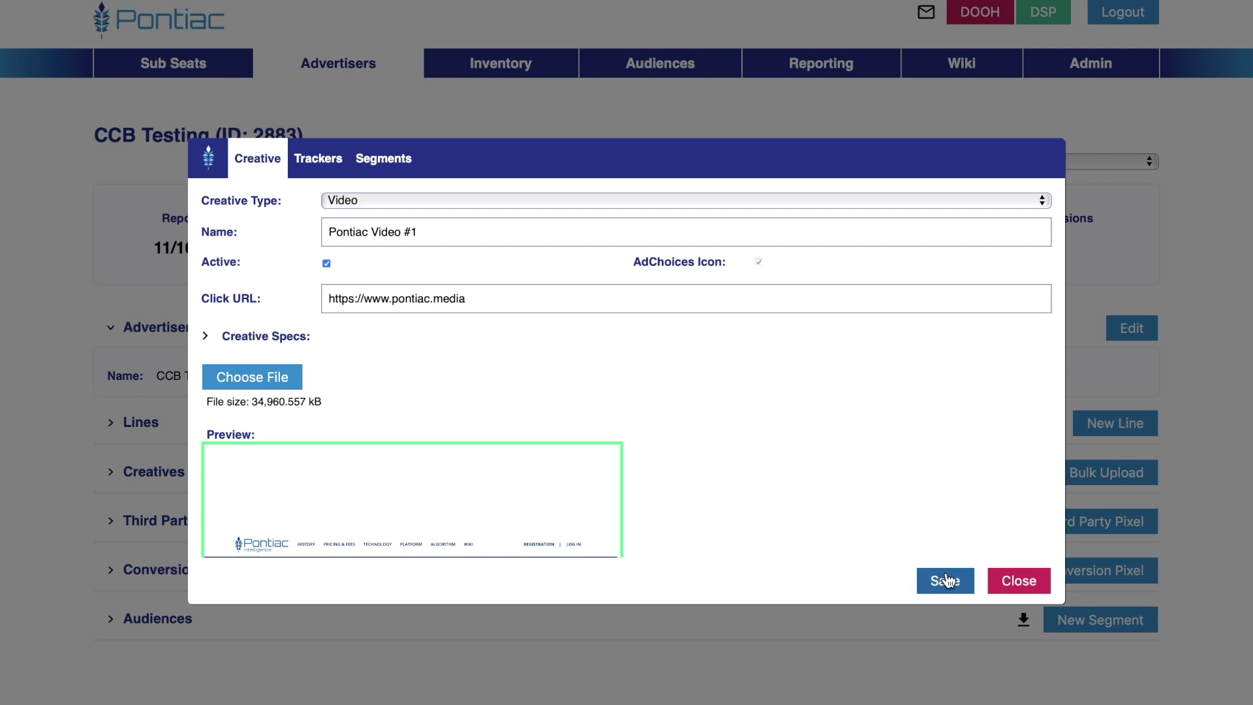
{"action": "left_click", "coordinate": [944, 580]}
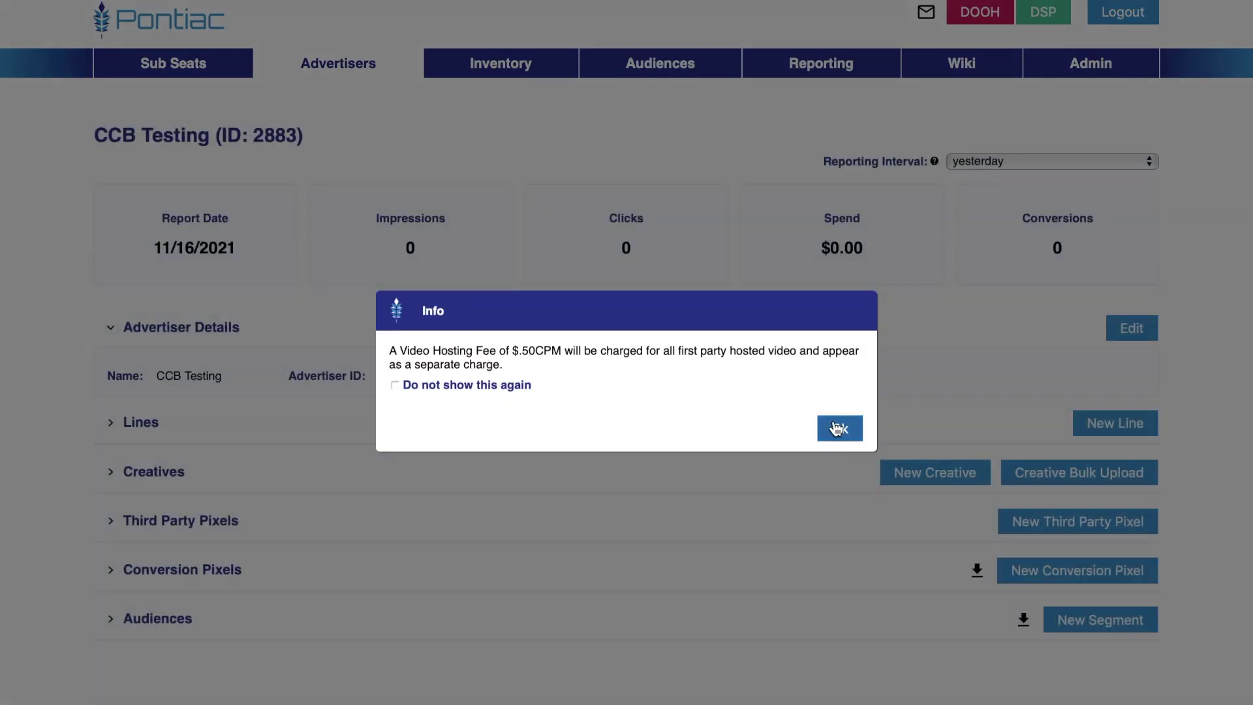
{"action": "left_click", "coordinate": [837, 428]}
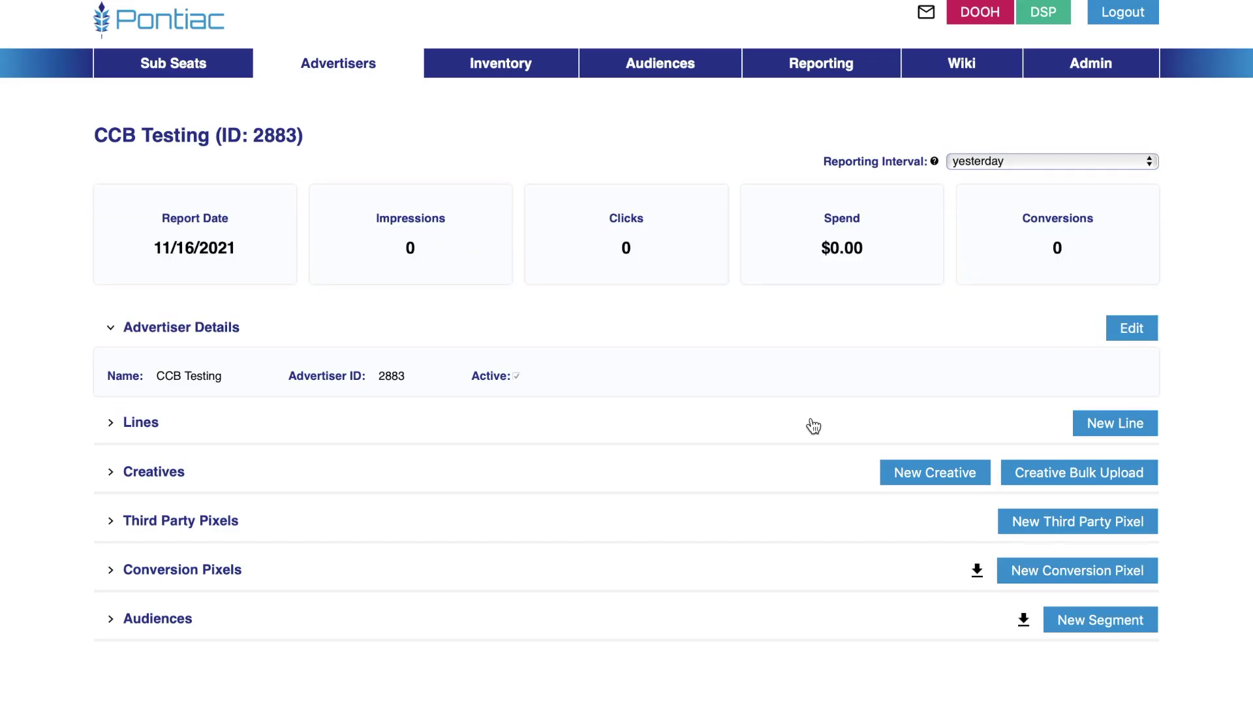
Step: Create line 'Pontiac Video Spotlight' with Web inventory, Video creative type and VCR KPI
{"action": "left_click", "coordinate": [1114, 425]}
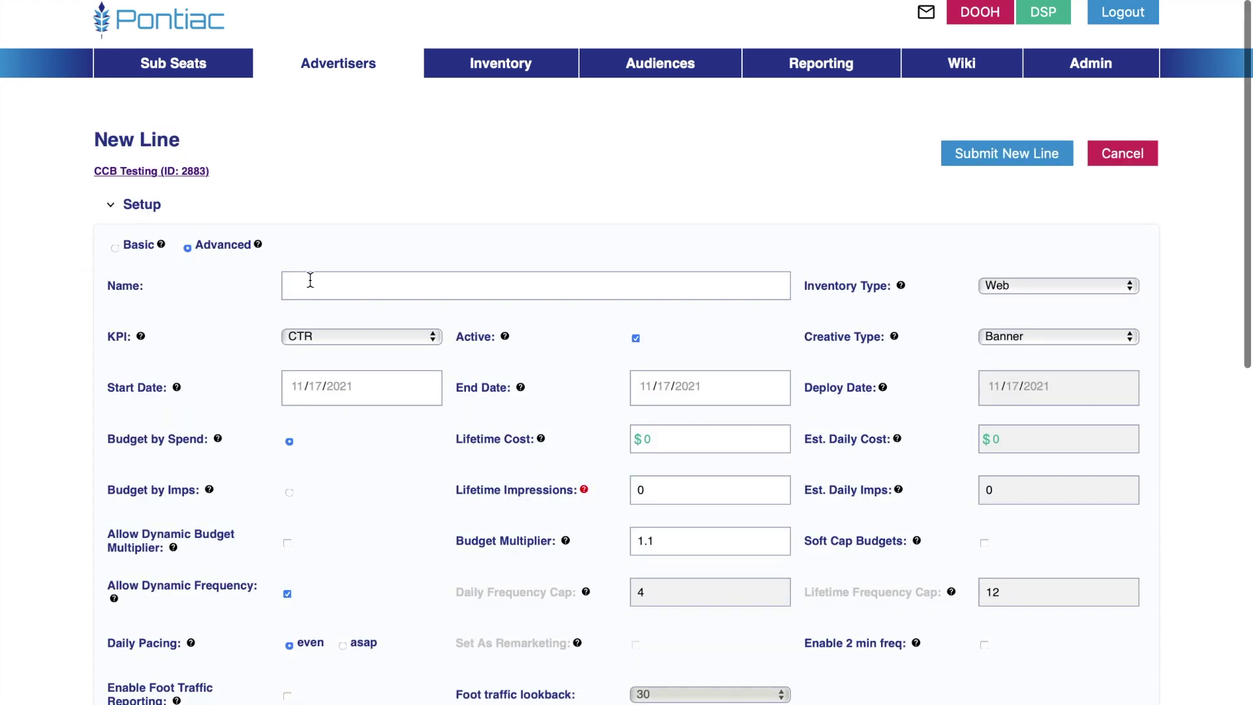
{"action": "left_click", "coordinate": [310, 279]}
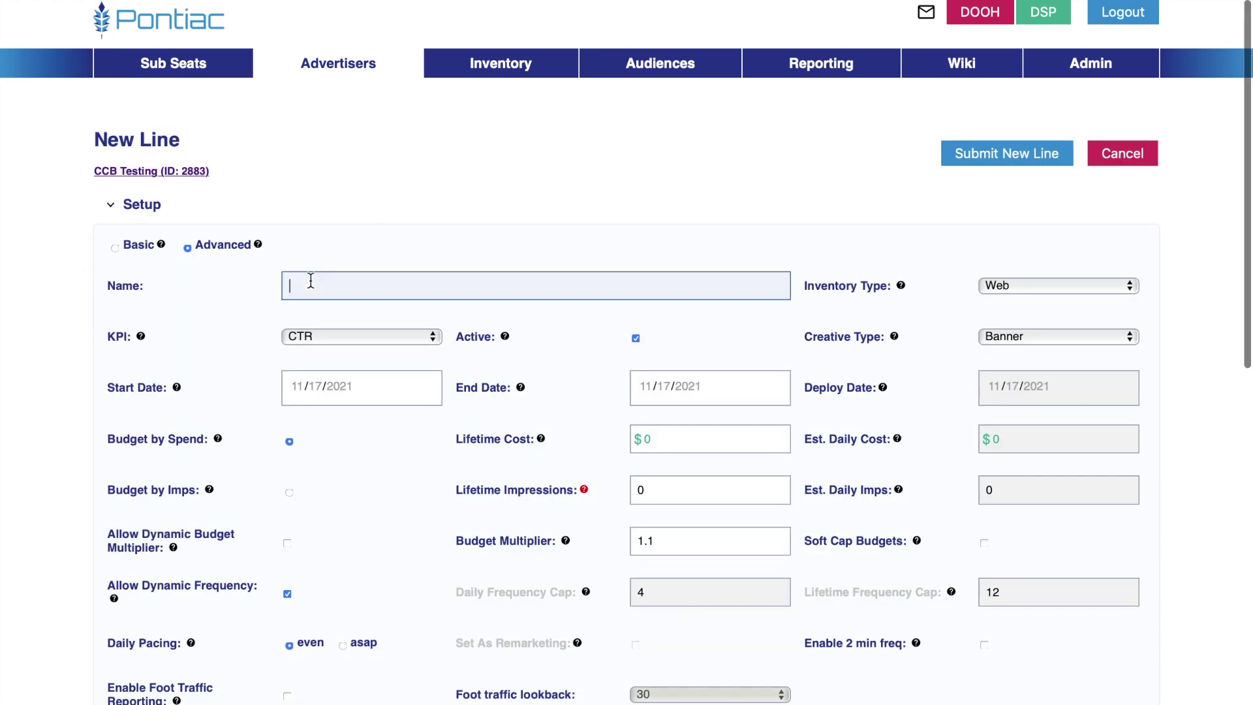
{"action": "type", "text": "Pontiac Vi"}
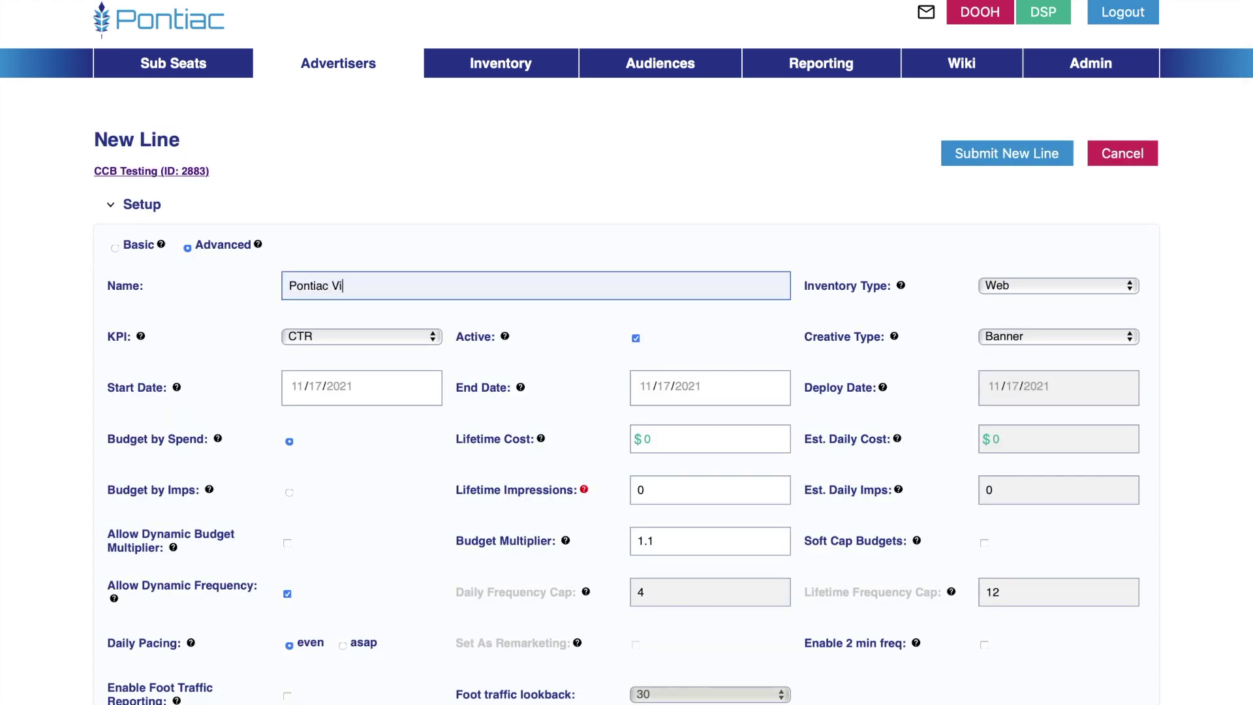
{"action": "type", "text": "deo Spotlight"}
{"action": "left_click", "coordinate": [1040, 291]}
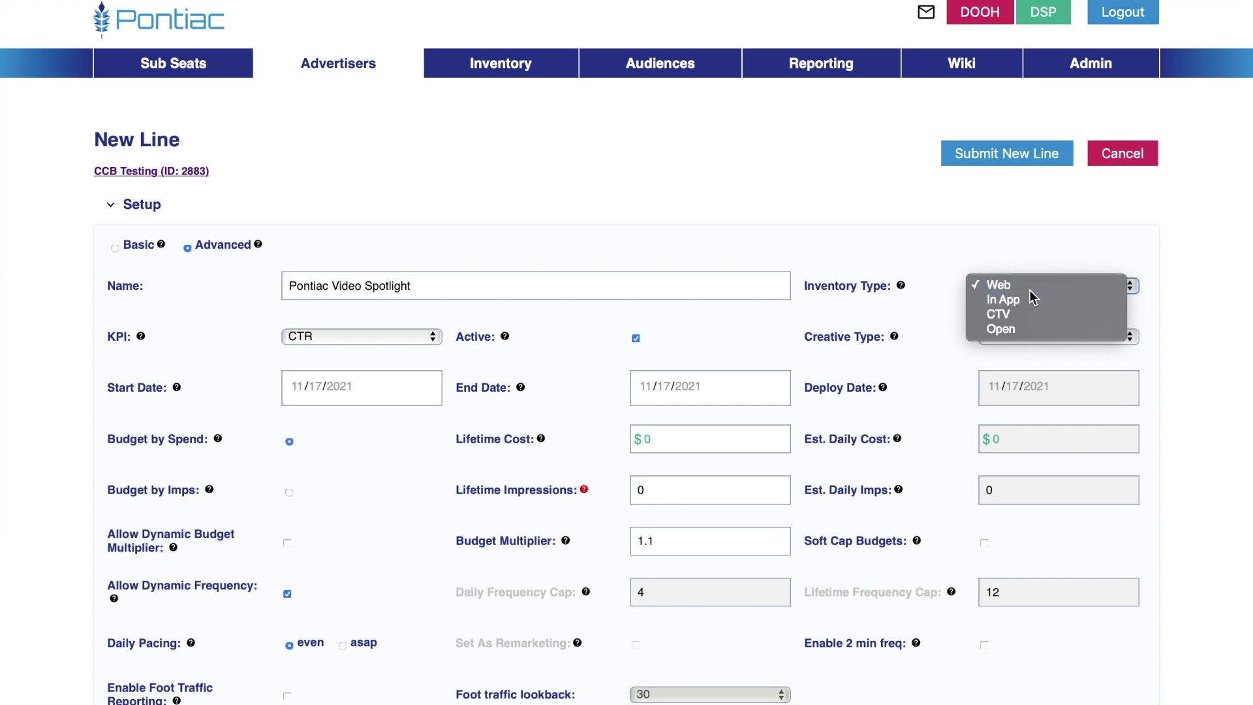
{"action": "left_click", "coordinate": [1028, 287]}
{"action": "left_click", "coordinate": [1026, 331]}
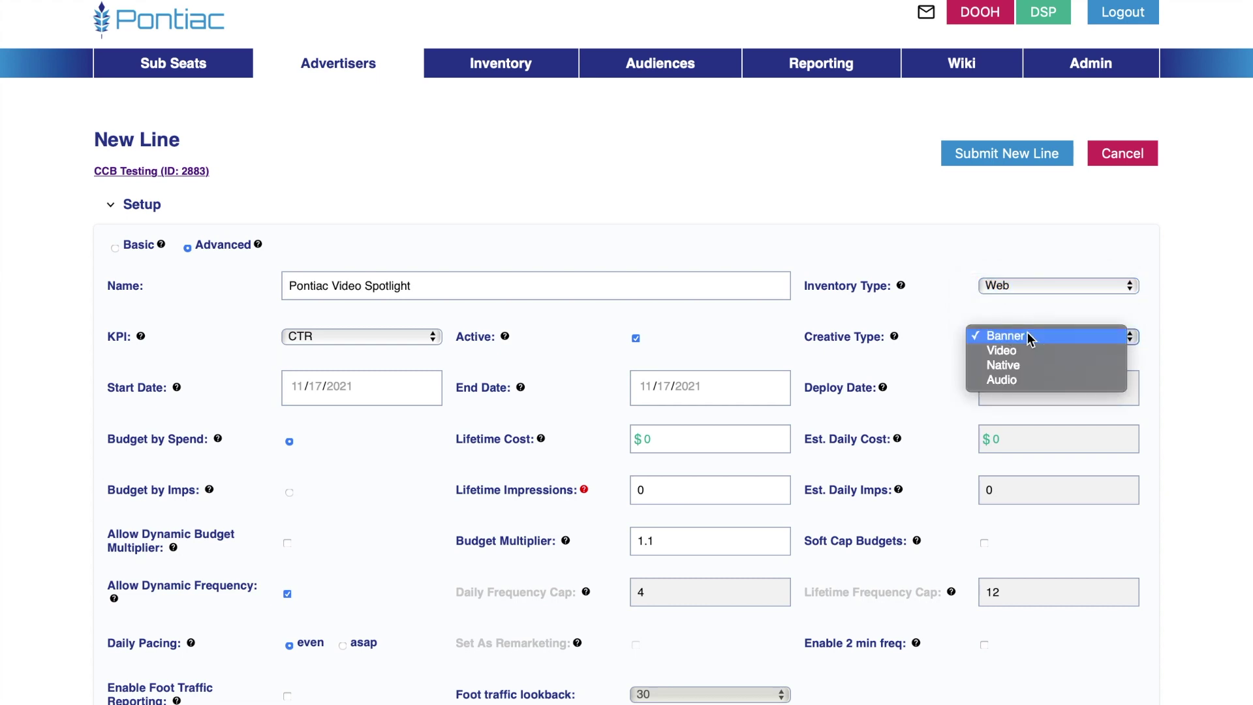
{"action": "left_click", "coordinate": [1021, 352]}
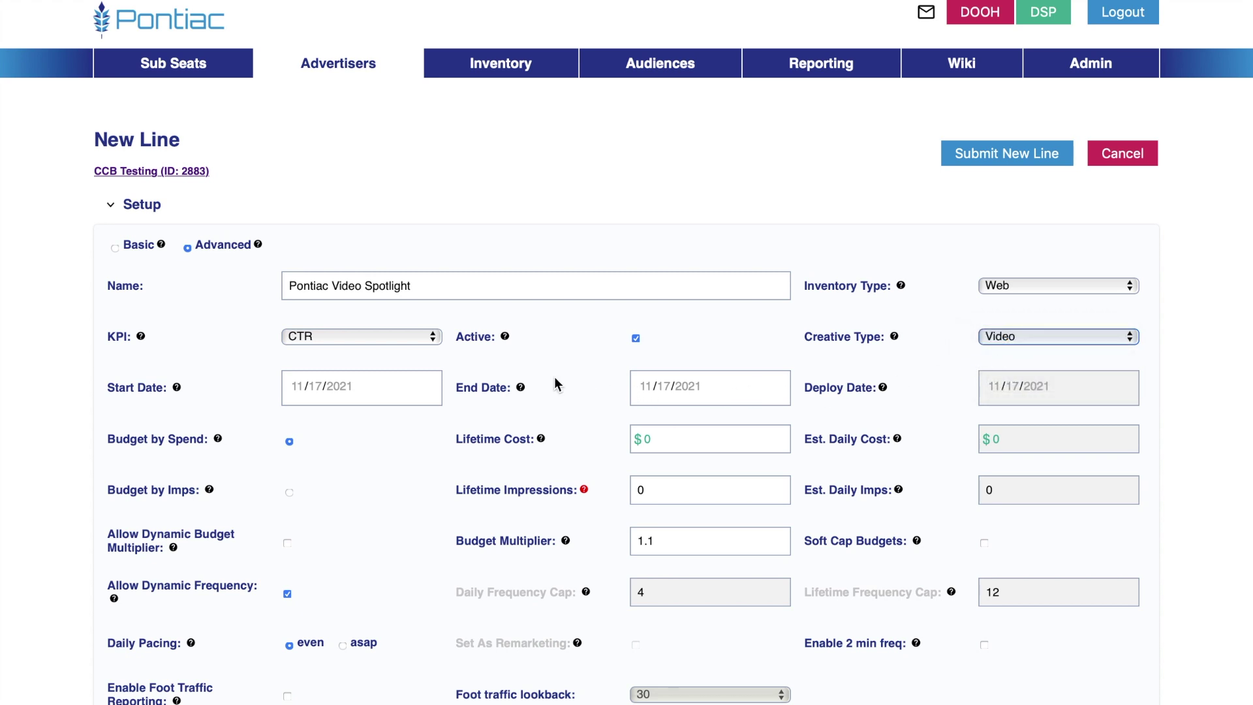
{"action": "left_click", "coordinate": [401, 339]}
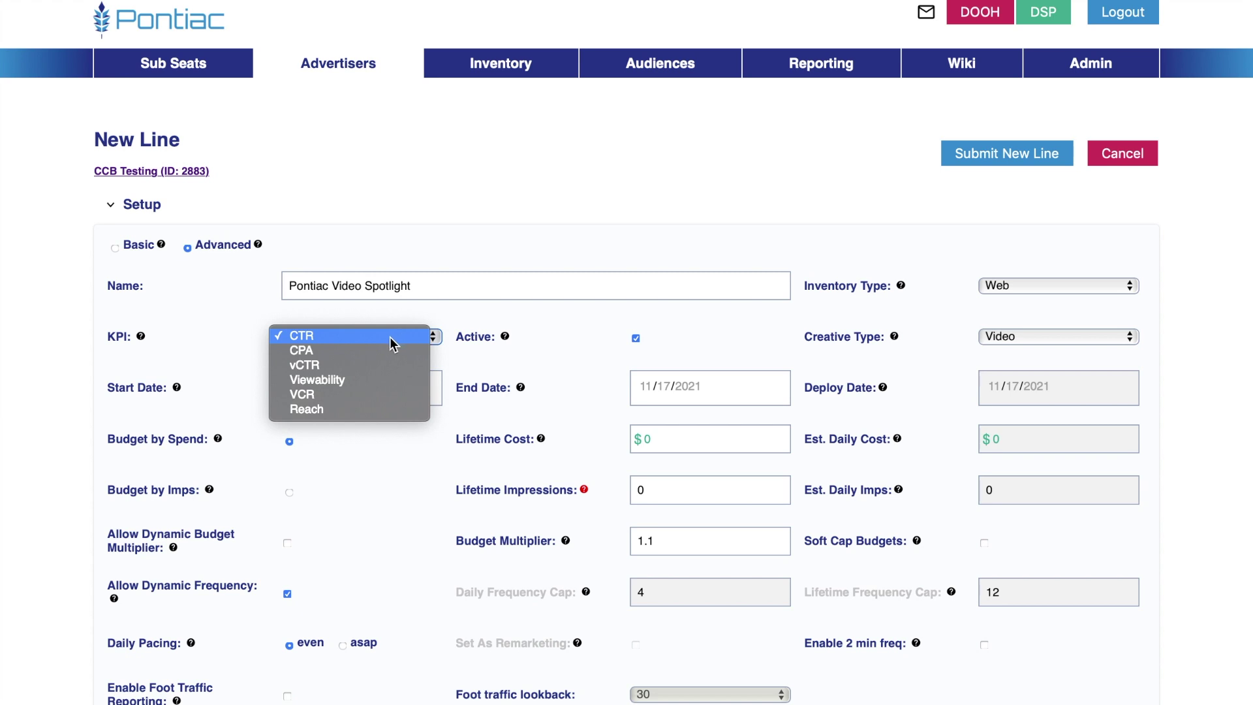
{"action": "left_click", "coordinate": [336, 394]}
Step: Set the line's end date to December 31, 2021 and move to the lifetime cost
{"action": "left_click", "coordinate": [343, 385]}
{"action": "left_click", "coordinate": [704, 401]}
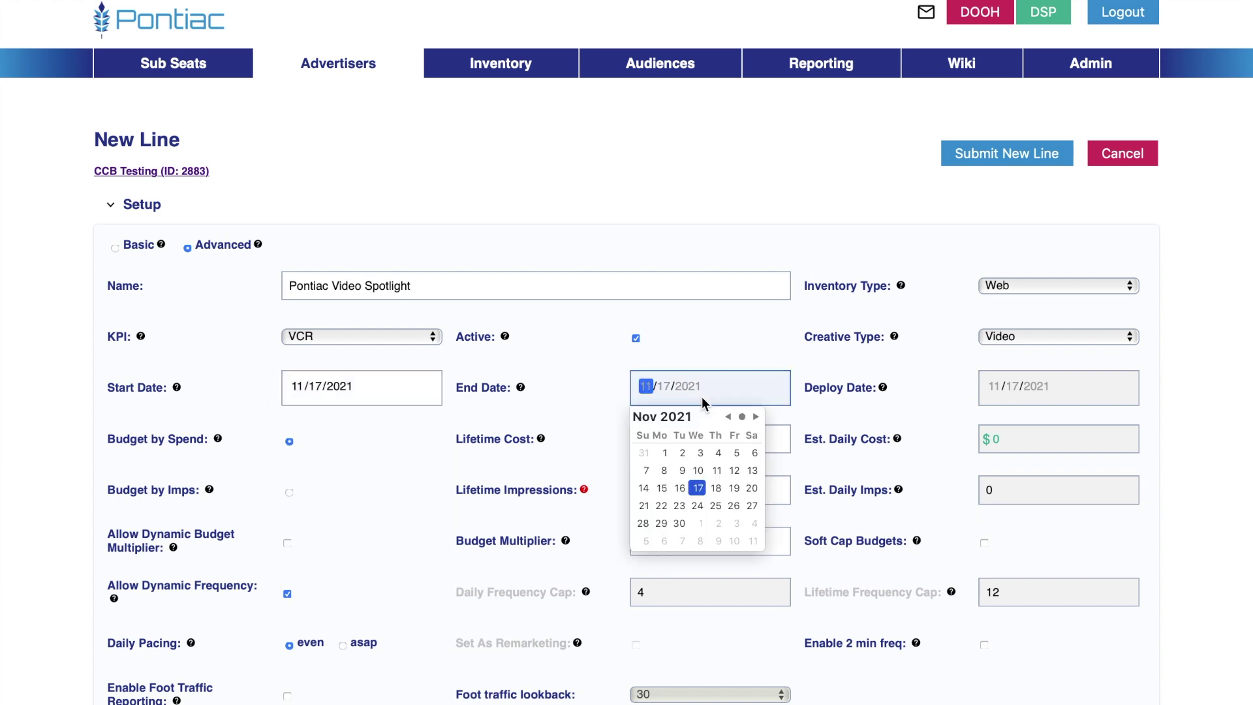
{"action": "left_click", "coordinate": [756, 417]}
{"action": "left_click", "coordinate": [734, 523]}
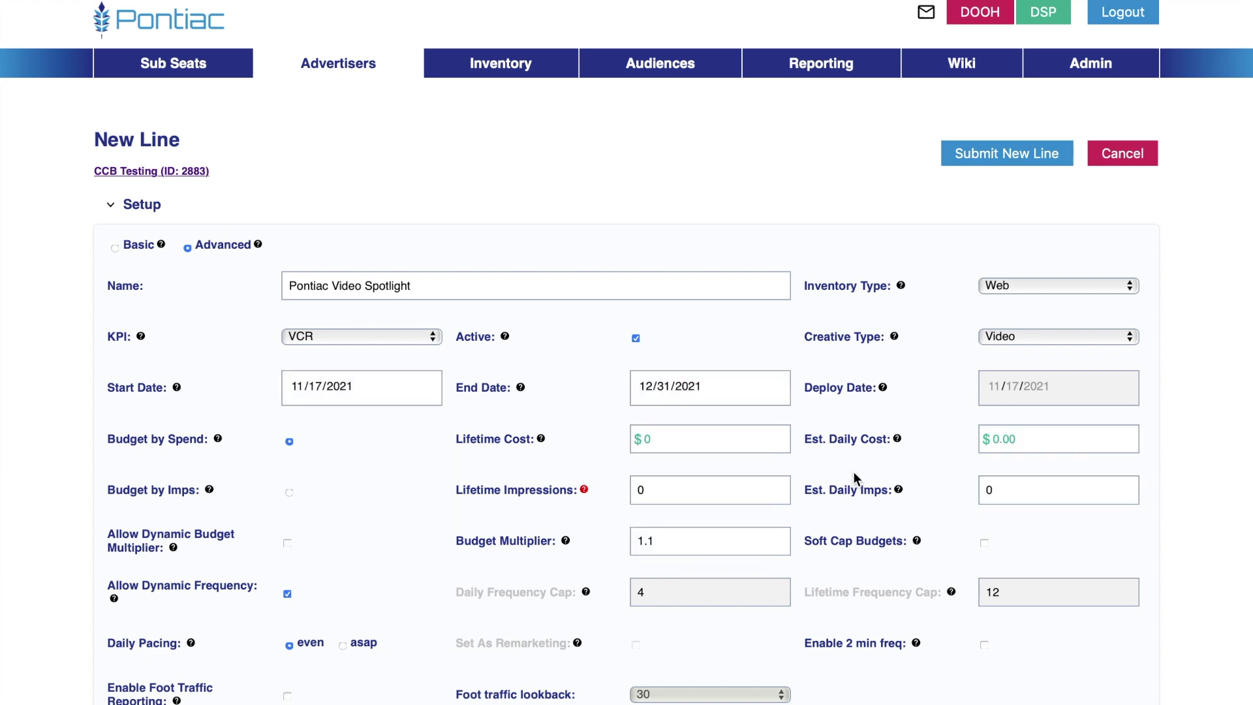
{"action": "left_click", "coordinate": [734, 445]}
Step: Enter a $500 lifetime cost
{"action": "type", "text": "500"}
{"action": "scroll", "coordinate": [363, 485], "scroll_direction": "down", "scroll_amount": 2}
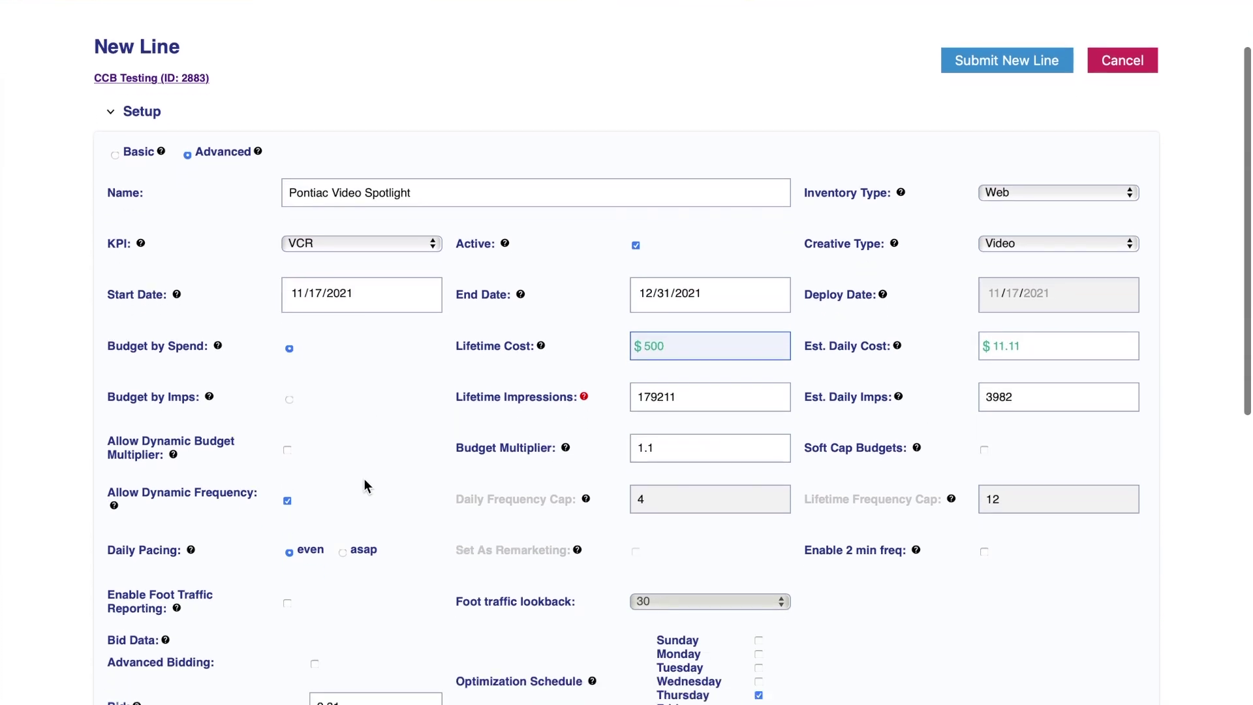
{"action": "scroll", "coordinate": [365, 485], "scroll_direction": "down", "scroll_amount": 1}
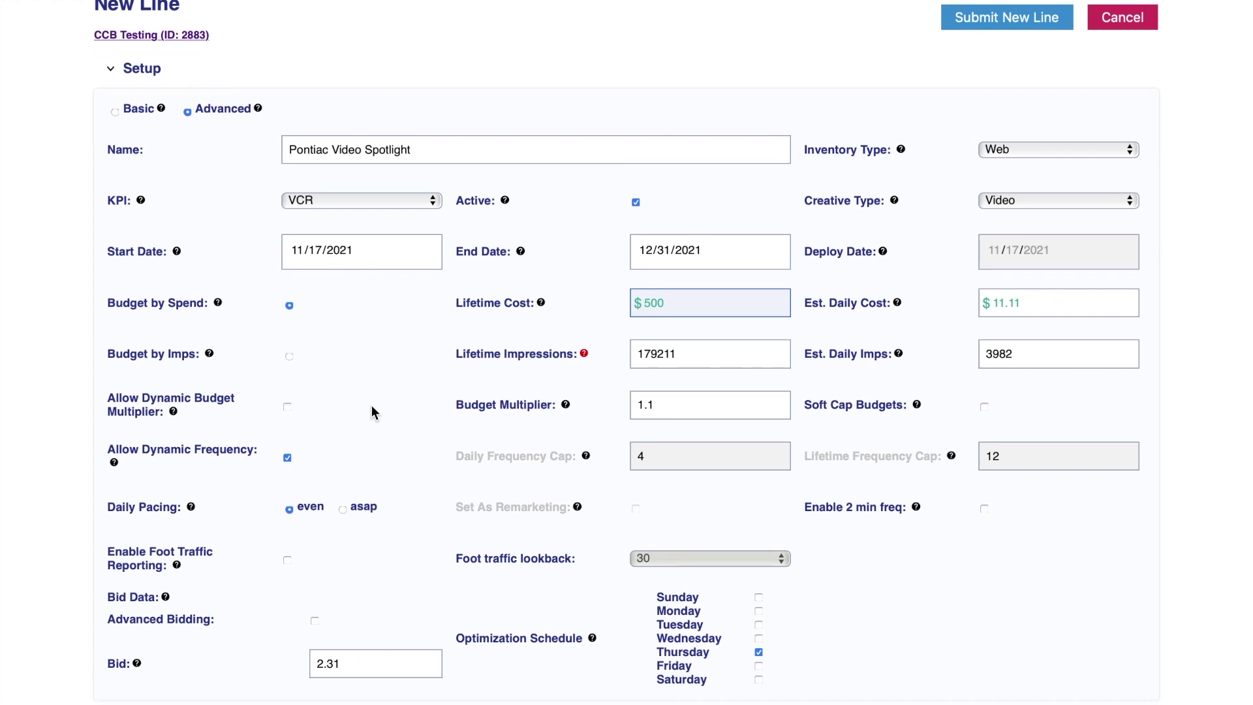
{"action": "scroll", "coordinate": [365, 398], "scroll_direction": "down", "scroll_amount": 2}
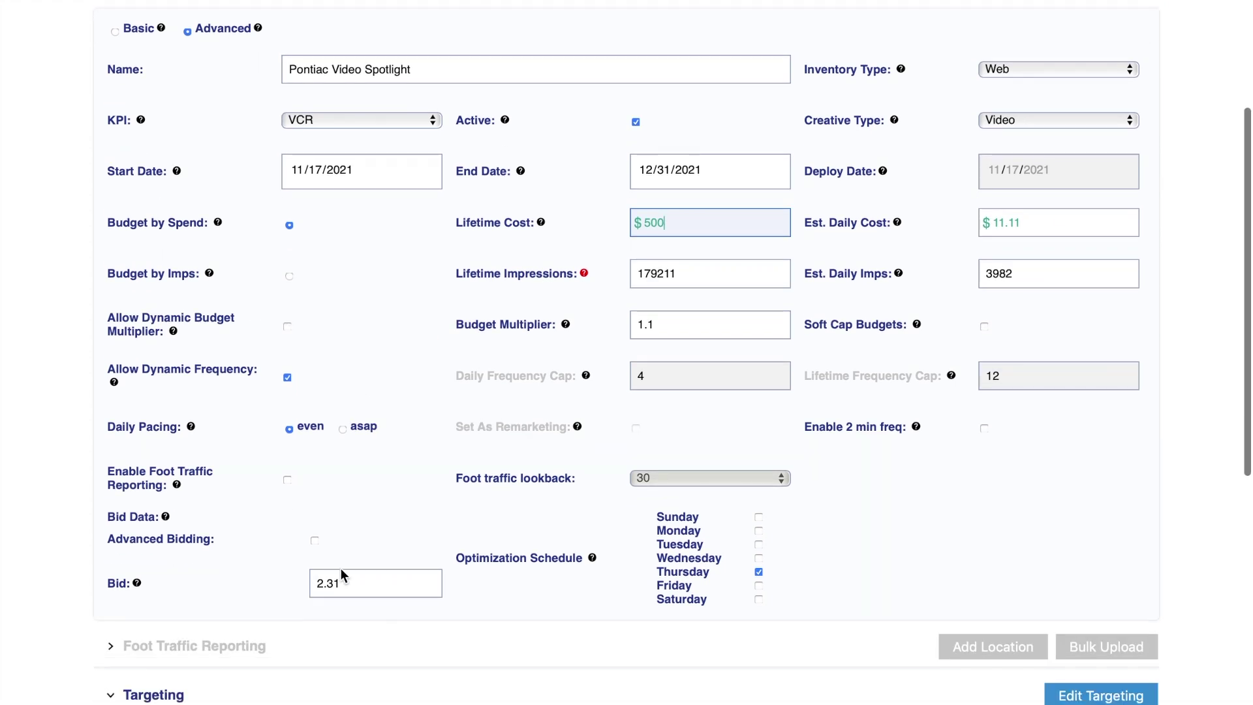
Step: Turn on advanced bidding with base bid 8 and max bid 12
{"action": "left_click", "coordinate": [315, 533]}
{"action": "scroll", "coordinate": [385, 498], "scroll_direction": "down", "scroll_amount": 1}
{"action": "double_click", "coordinate": [347, 552]}
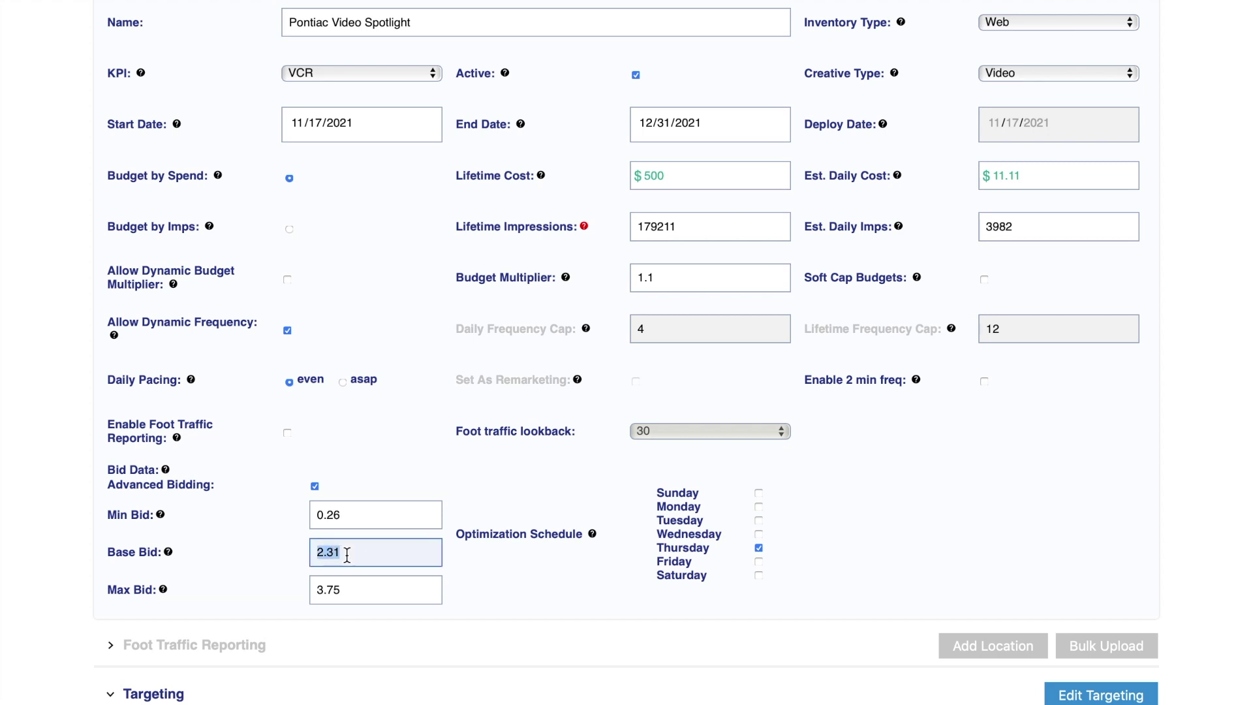
{"action": "type", "text": "8"}
{"action": "left_click", "coordinate": [347, 582]}
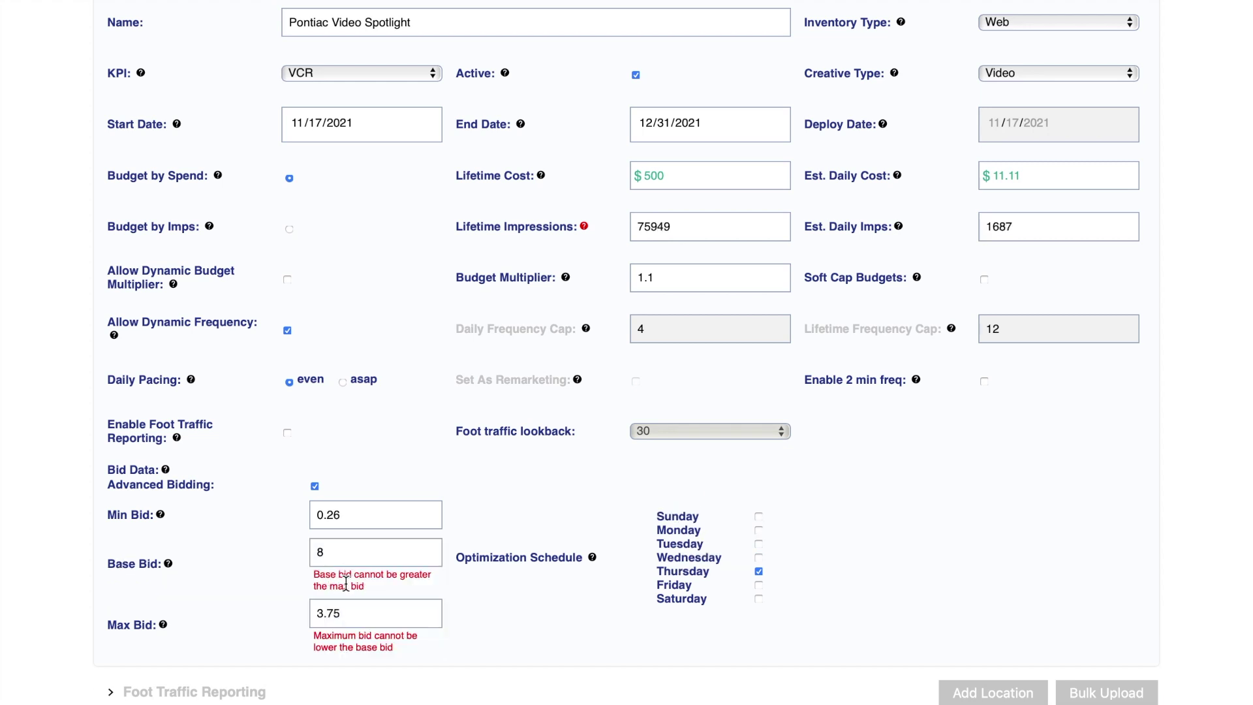
{"action": "double_click", "coordinate": [345, 610]}
{"action": "type", "text": "12"}
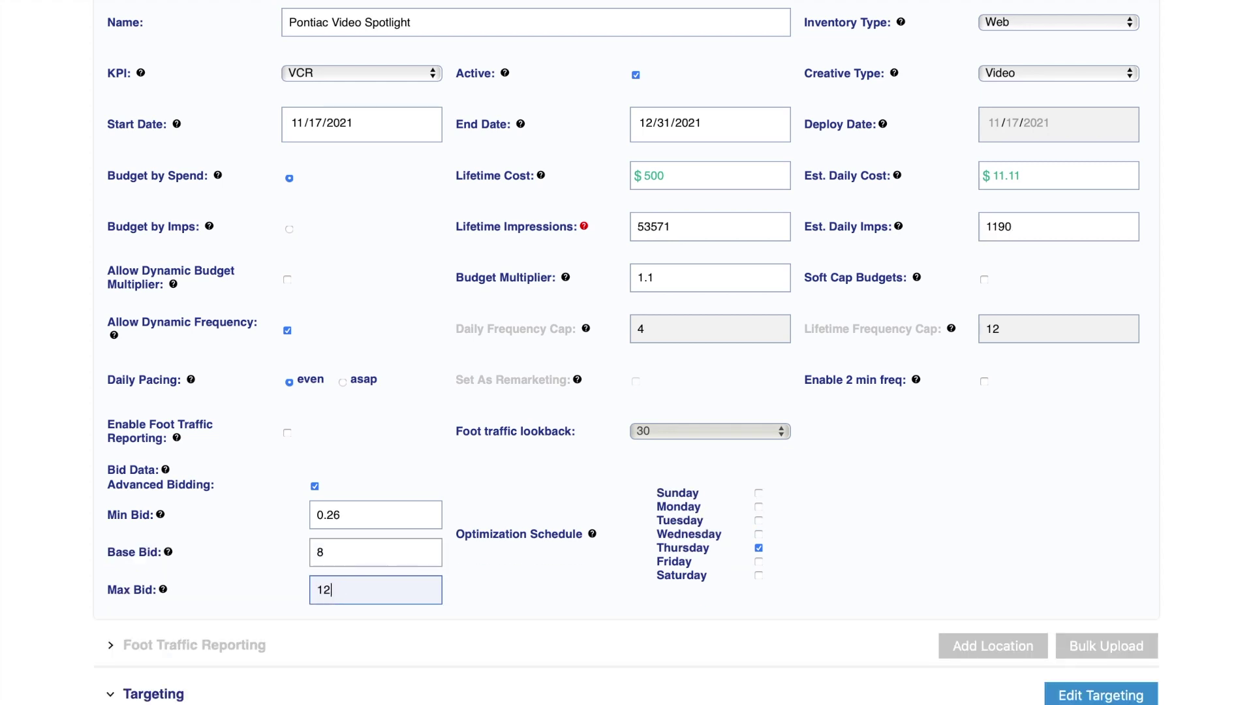
{"action": "left_click", "coordinate": [503, 590]}
{"action": "scroll", "coordinate": [1090, 489], "scroll_direction": "down", "scroll_amount": 3}
Step: In the targeting editor, add the Verizon Media Exchange and SpotXchange exchanges
{"action": "left_click", "coordinate": [1090, 489]}
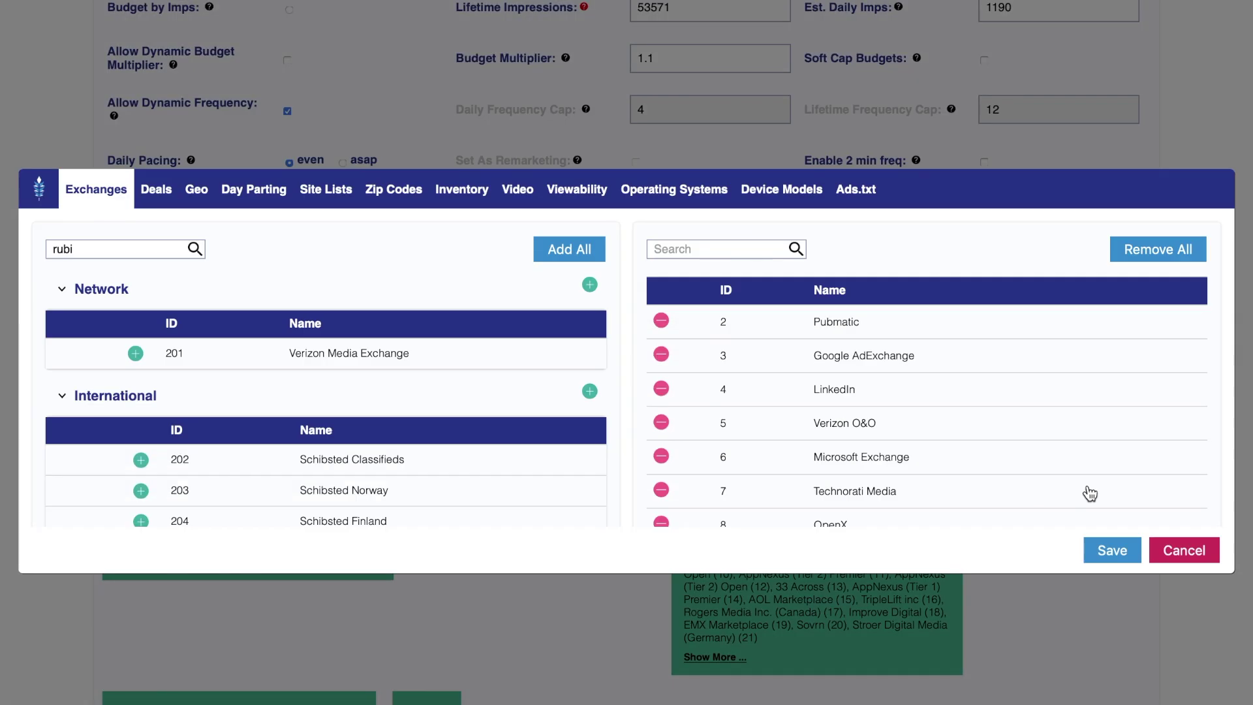
{"action": "left_click", "coordinate": [92, 251]}
{"action": "key", "text": "ctrl+a"}
{"action": "key", "text": "BackSpace"}
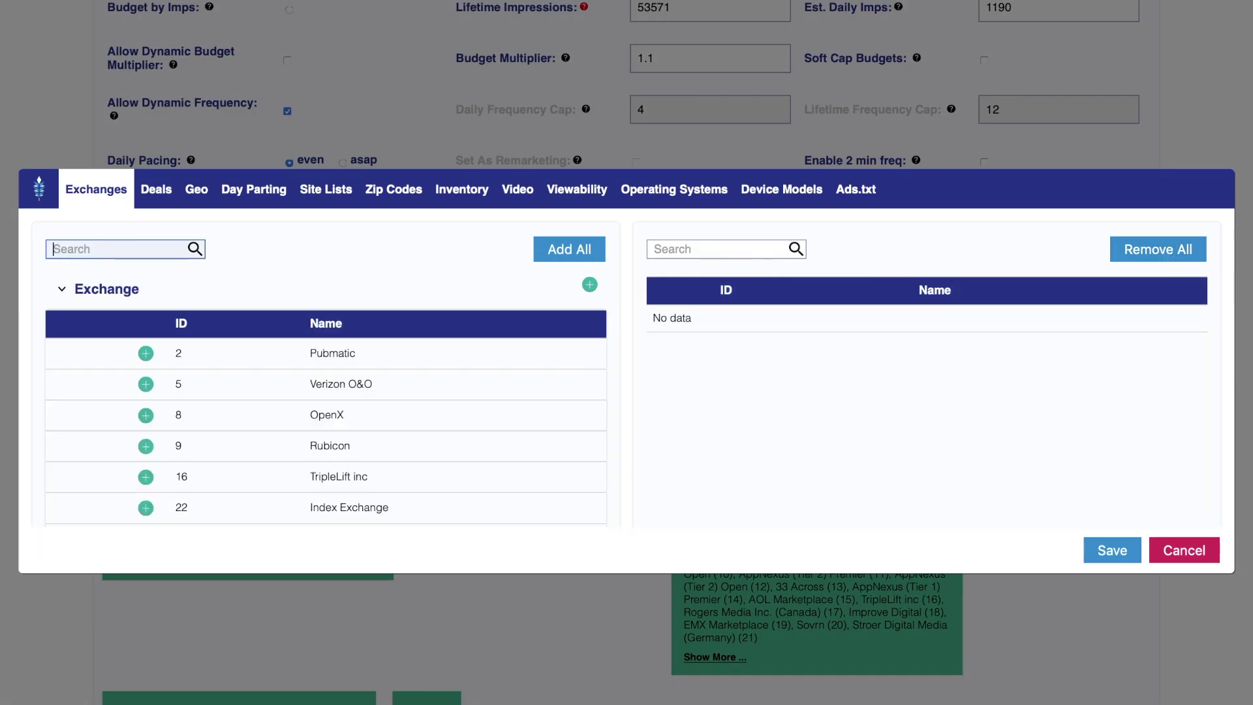
{"action": "type", "text": "veri"}
{"action": "left_click", "coordinate": [146, 383]}
{"action": "double_click", "coordinate": [72, 249]}
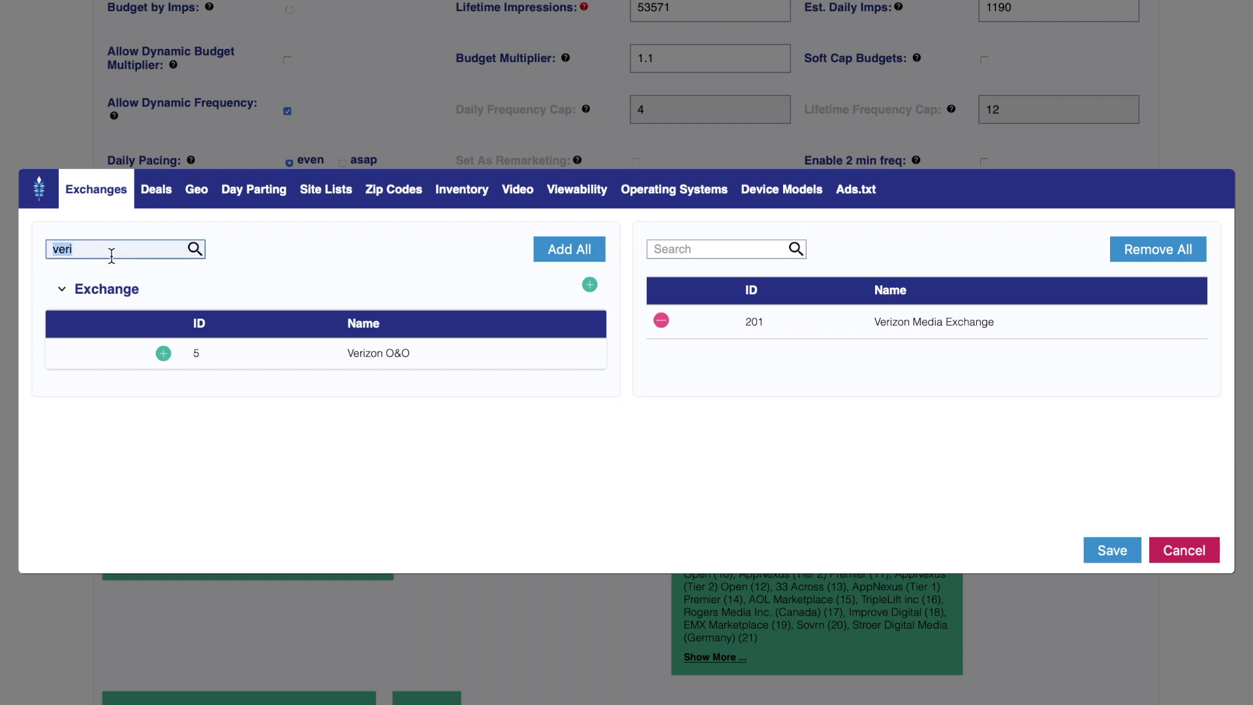
{"action": "type", "text": "sublim"}
{"action": "key", "text": "ctrl+a"}
{"action": "key", "text": "BackSpace"}
{"action": "type", "text": "spot"}
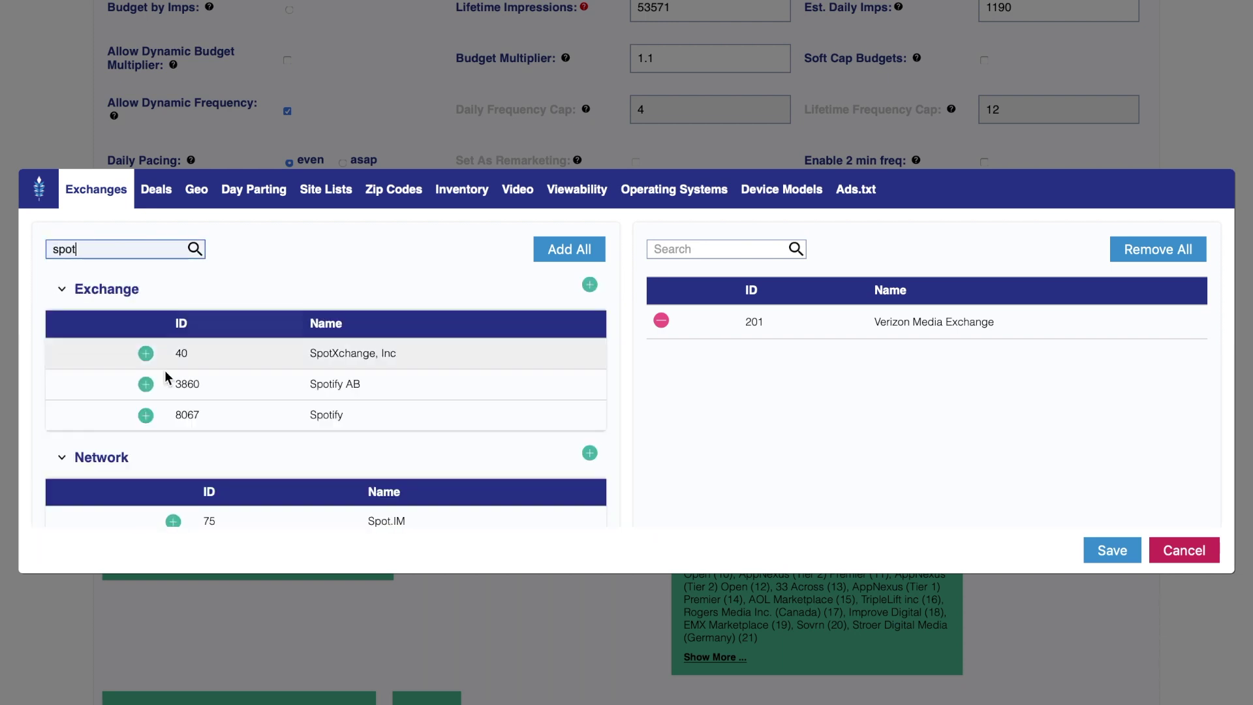
{"action": "left_click", "coordinate": [145, 353]}
Step: Add the UnrulyX, FreeWheel, Pubmatic and Rubicon exchanges
{"action": "double_click", "coordinate": [126, 249]}
{"action": "type", "text": "unruly"}
{"action": "left_click", "coordinate": [146, 353]}
{"action": "double_click", "coordinate": [133, 253]}
{"action": "type", "text": "free"}
{"action": "left_click", "coordinate": [173, 353]}
{"action": "double_click", "coordinate": [61, 248]}
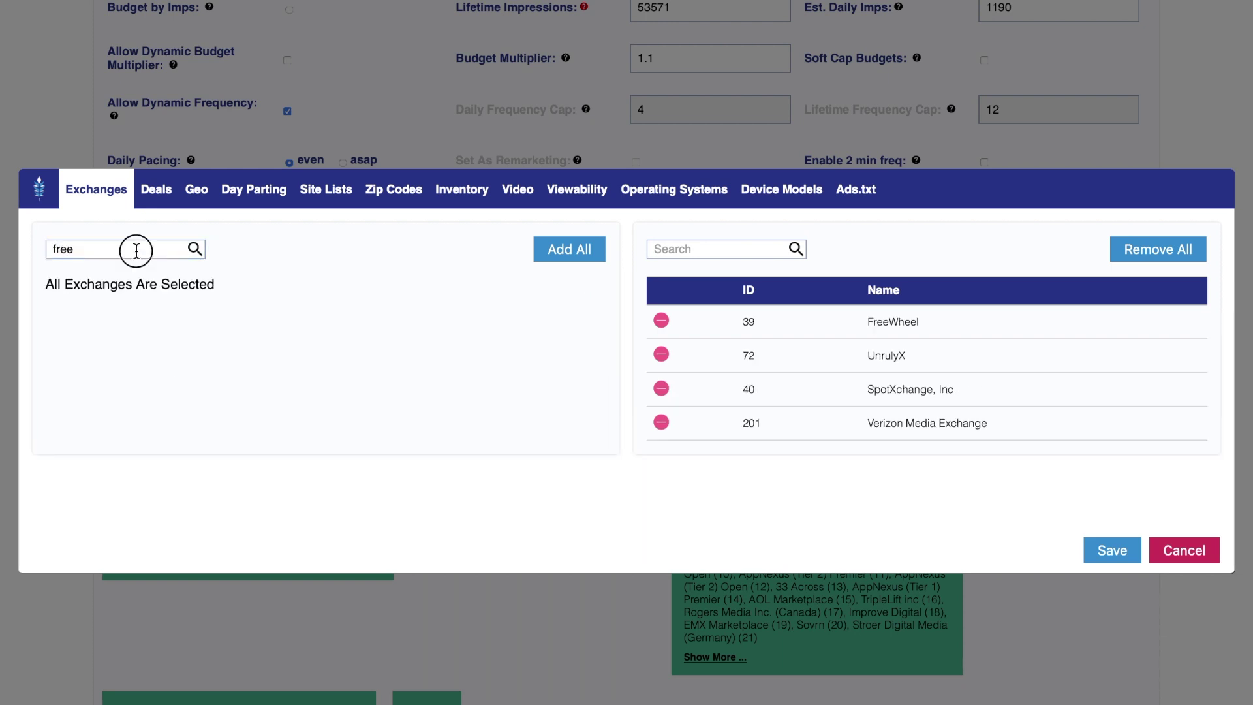
{"action": "type", "text": "pub"}
{"action": "left_click", "coordinate": [173, 353]}
{"action": "double_click", "coordinate": [106, 248]}
{"action": "type", "text": "rubi"}
{"action": "left_click", "coordinate": [173, 353]}
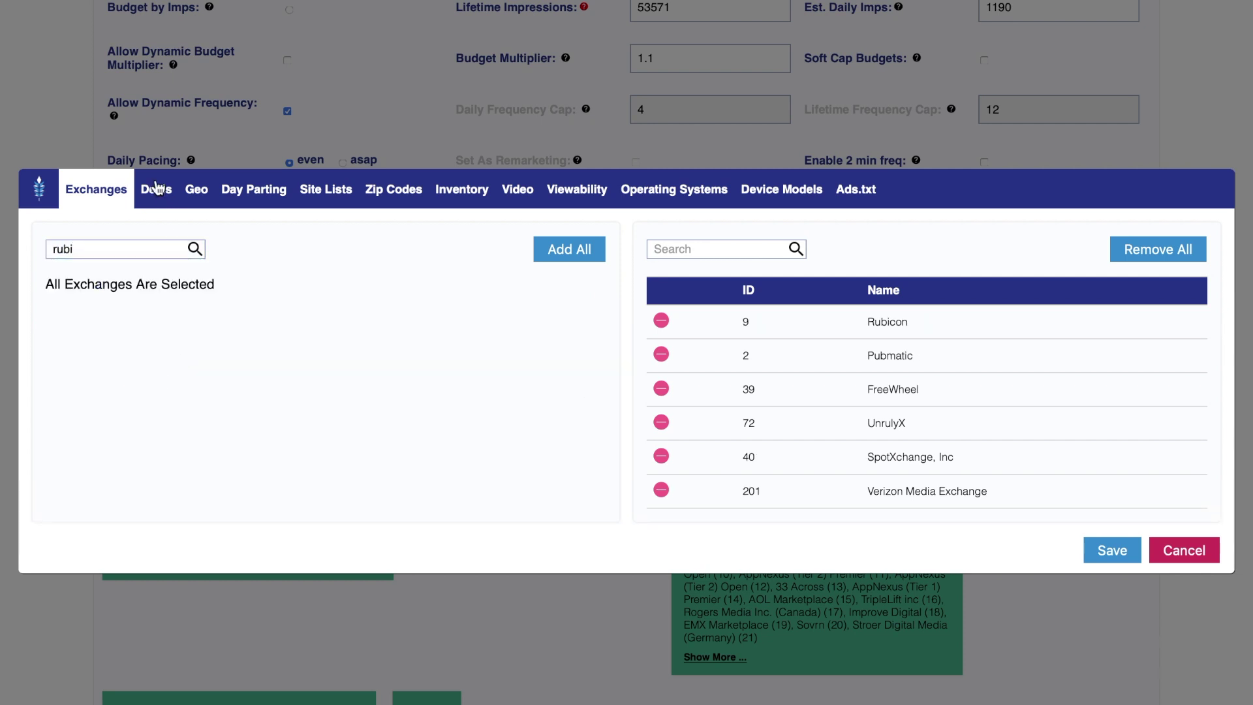
Step: Add the New York Post and USA Today exchanges
{"action": "double_click", "coordinate": [98, 249]}
{"action": "type", "text": "new"}
{"action": "left_click", "coordinate": [130, 415]}
{"action": "double_click", "coordinate": [101, 248]}
{"action": "type", "text": "usa"}
{"action": "left_click", "coordinate": [131, 353]}
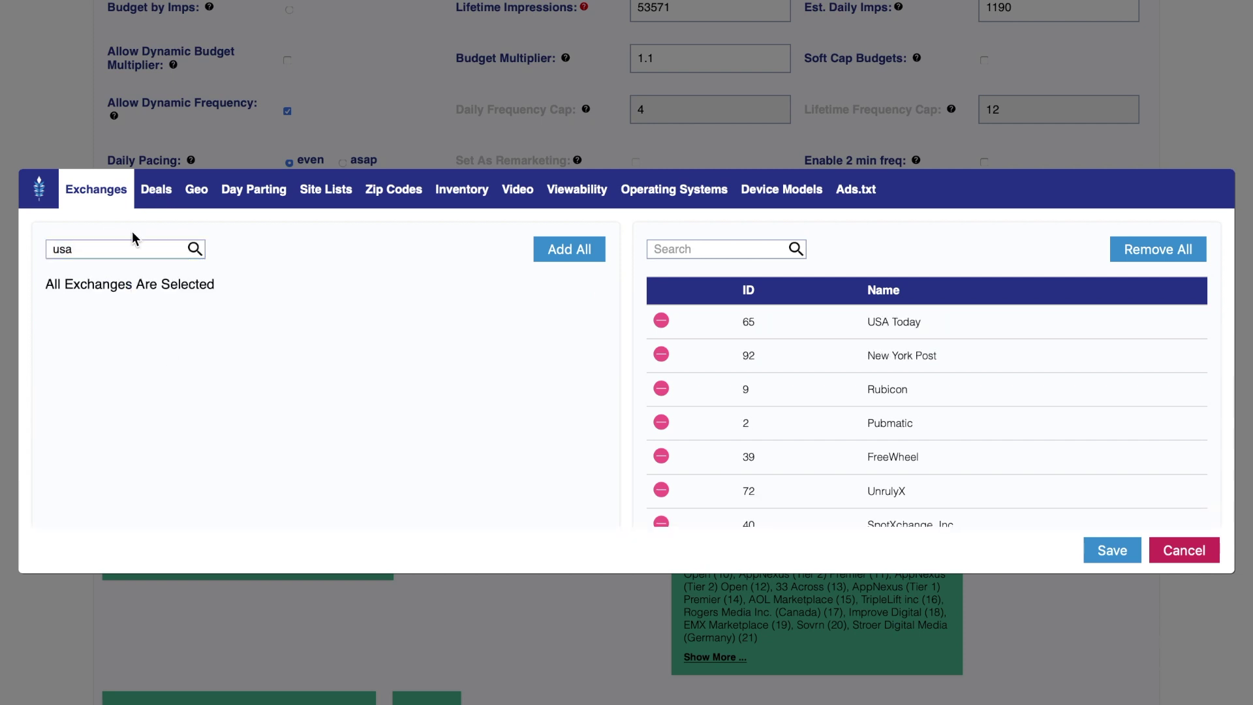
{"action": "double_click", "coordinate": [134, 248]}
{"action": "type", "text": "emu"}
{"action": "left_click", "coordinate": [196, 189]}
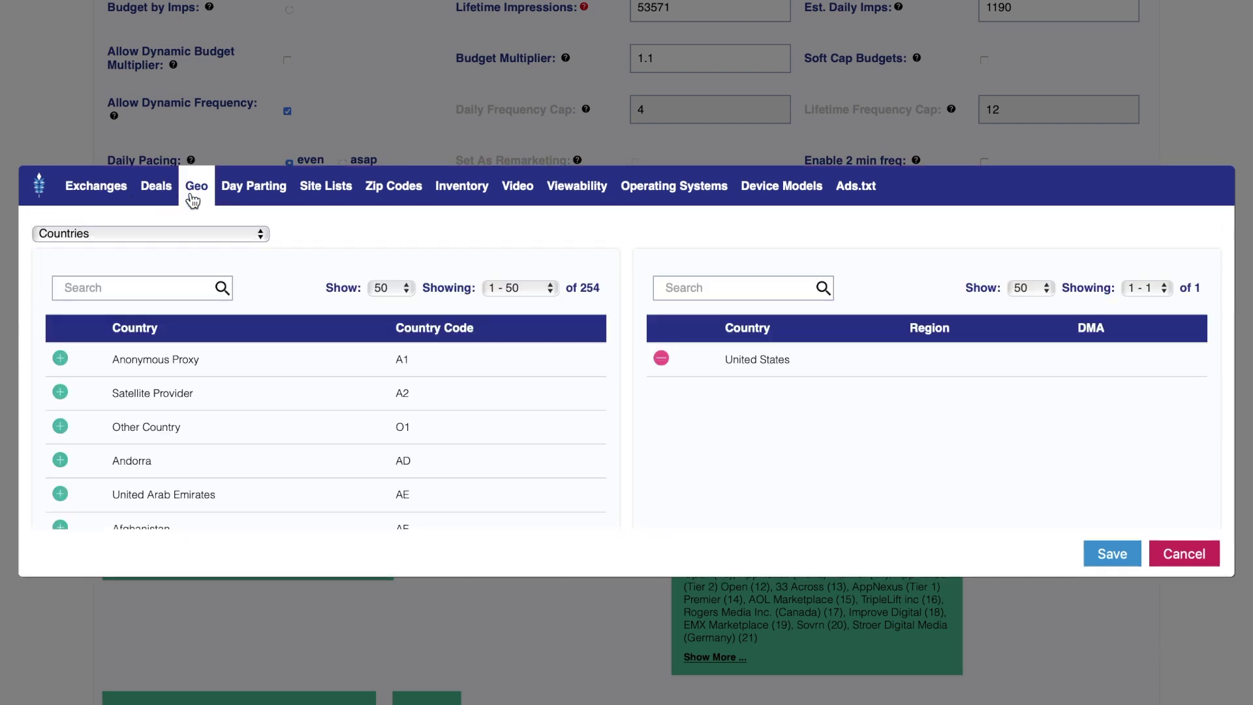
Step: Add the Political news/popular site list to the Allow List
{"action": "left_click", "coordinate": [261, 201]}
{"action": "left_click", "coordinate": [343, 195]}
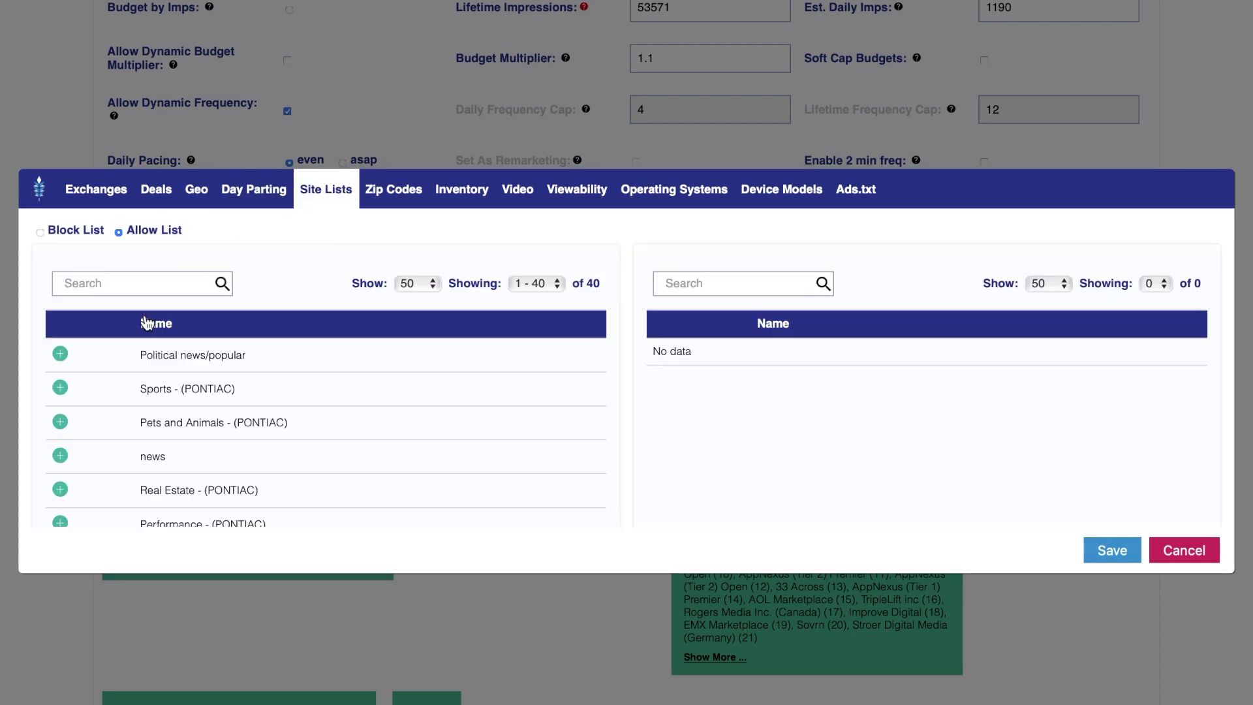
{"action": "left_click", "coordinate": [60, 354]}
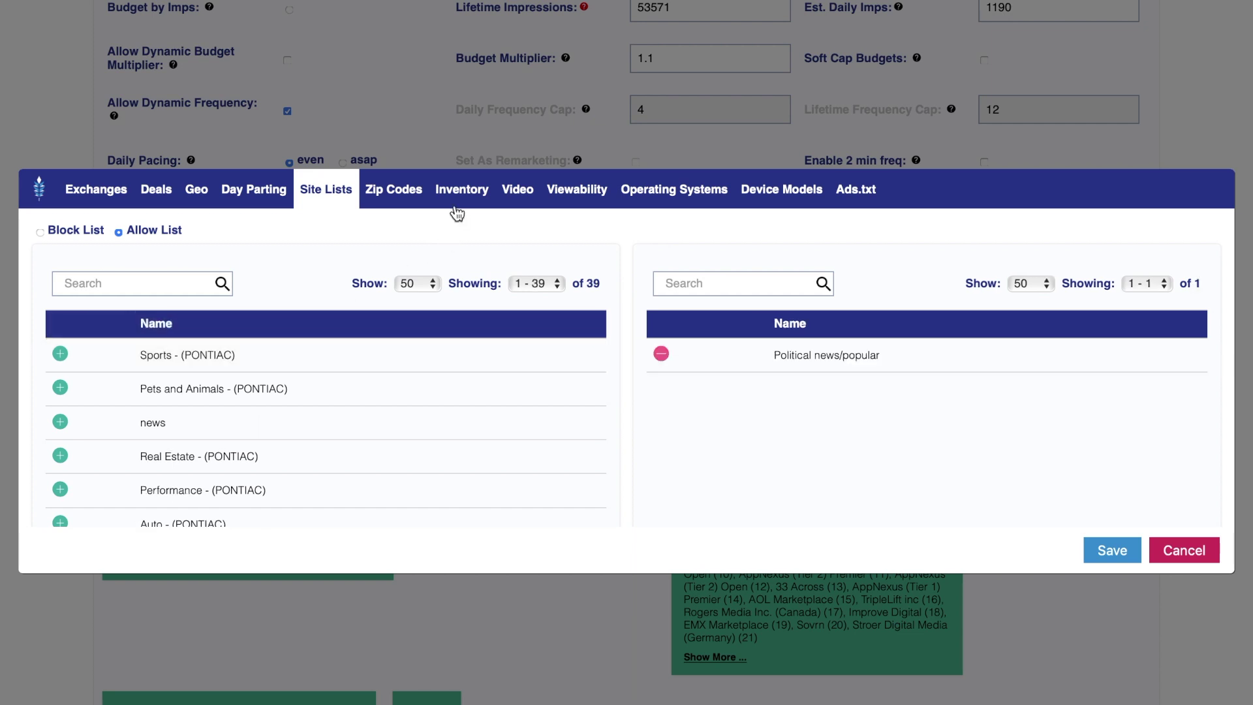
Step: Limit device types to Desktops And Laptops and Tablets
{"action": "left_click", "coordinate": [393, 194]}
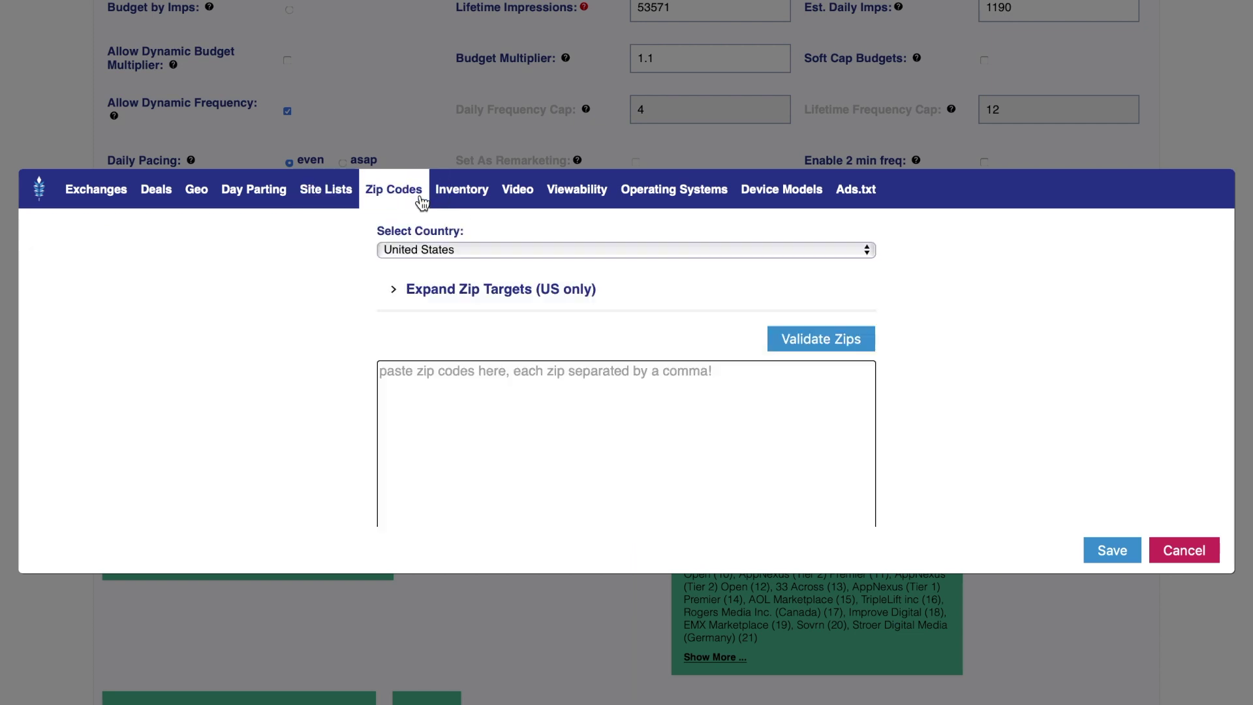
{"action": "left_click", "coordinate": [464, 190]}
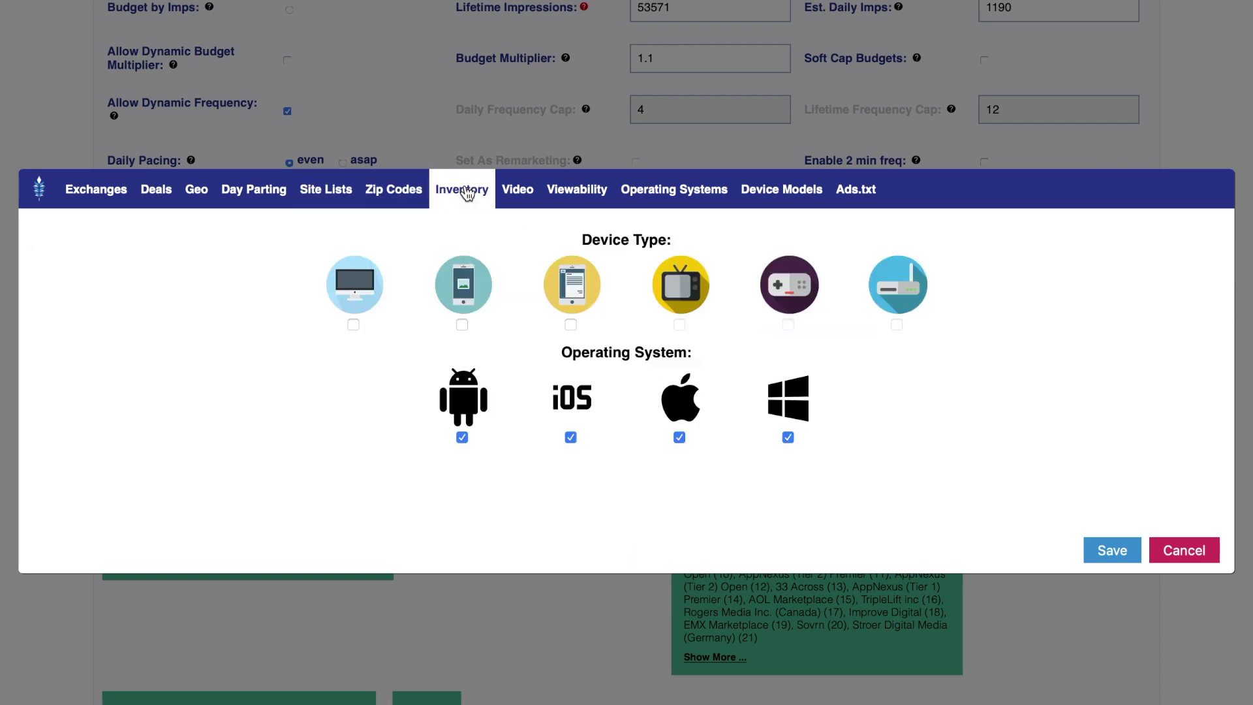
{"action": "left_click", "coordinate": [367, 297]}
{"action": "left_click", "coordinate": [599, 293]}
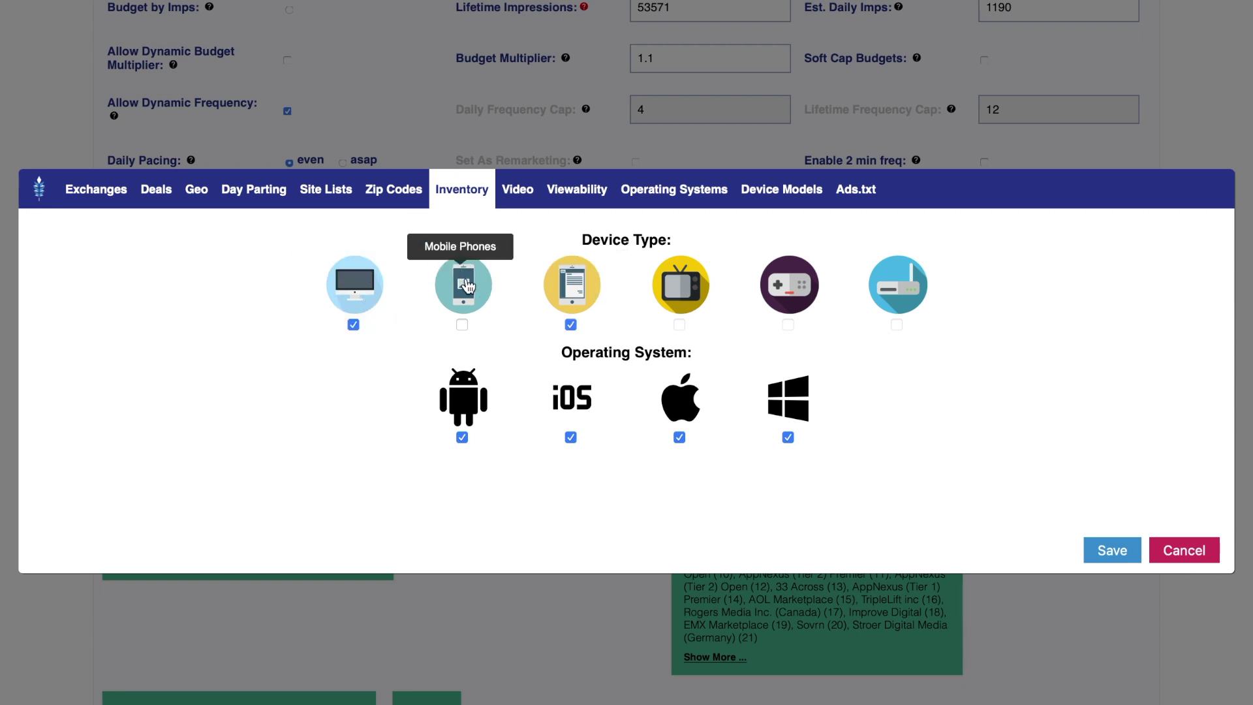
Step: Target MidRoll, Outstream and PreRoll video placements, leaving PostRoll unchecked
{"action": "left_click", "coordinate": [519, 200]}
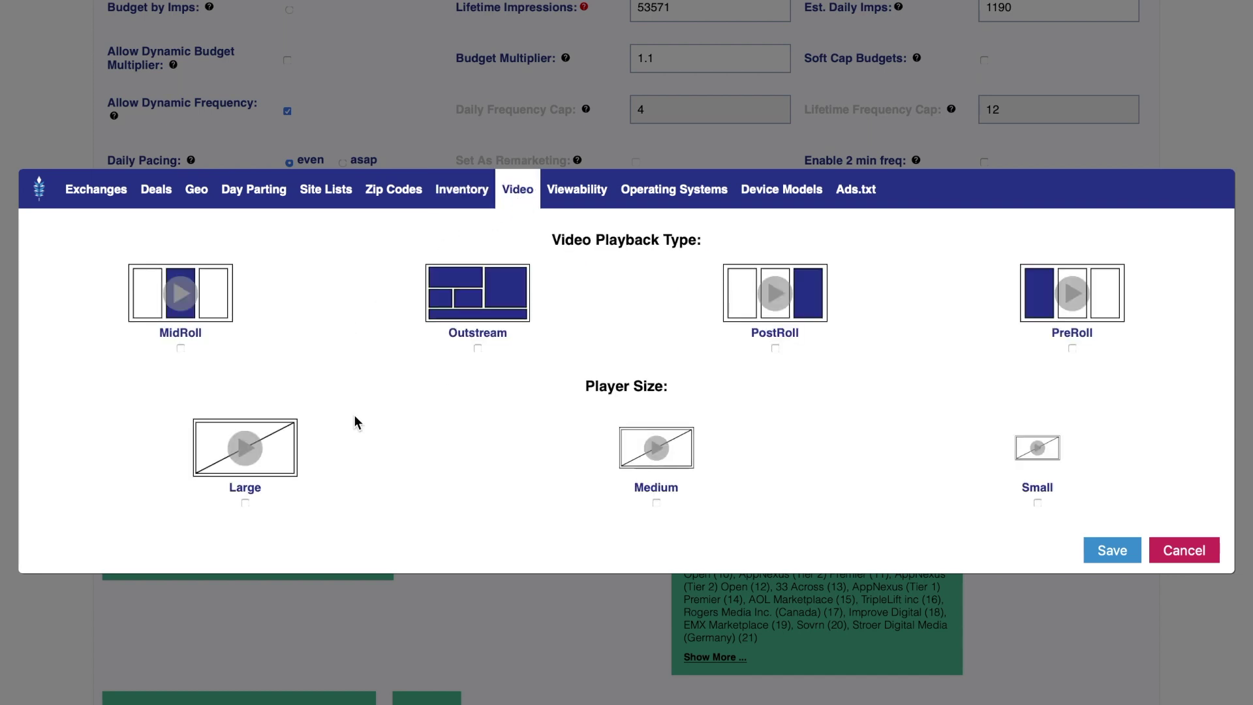
{"action": "left_click", "coordinate": [206, 304]}
{"action": "left_click", "coordinate": [516, 306]}
{"action": "left_click", "coordinate": [807, 300]}
{"action": "left_click", "coordinate": [1051, 292]}
{"action": "left_click", "coordinate": [777, 348]}
Step: Include Medium and Large player sizes and save the targeting
{"action": "left_click", "coordinate": [639, 452]}
{"action": "left_click", "coordinate": [241, 453]}
{"action": "left_click", "coordinate": [1107, 551]}
{"action": "scroll", "coordinate": [1094, 483], "scroll_direction": "down", "scroll_amount": 3}
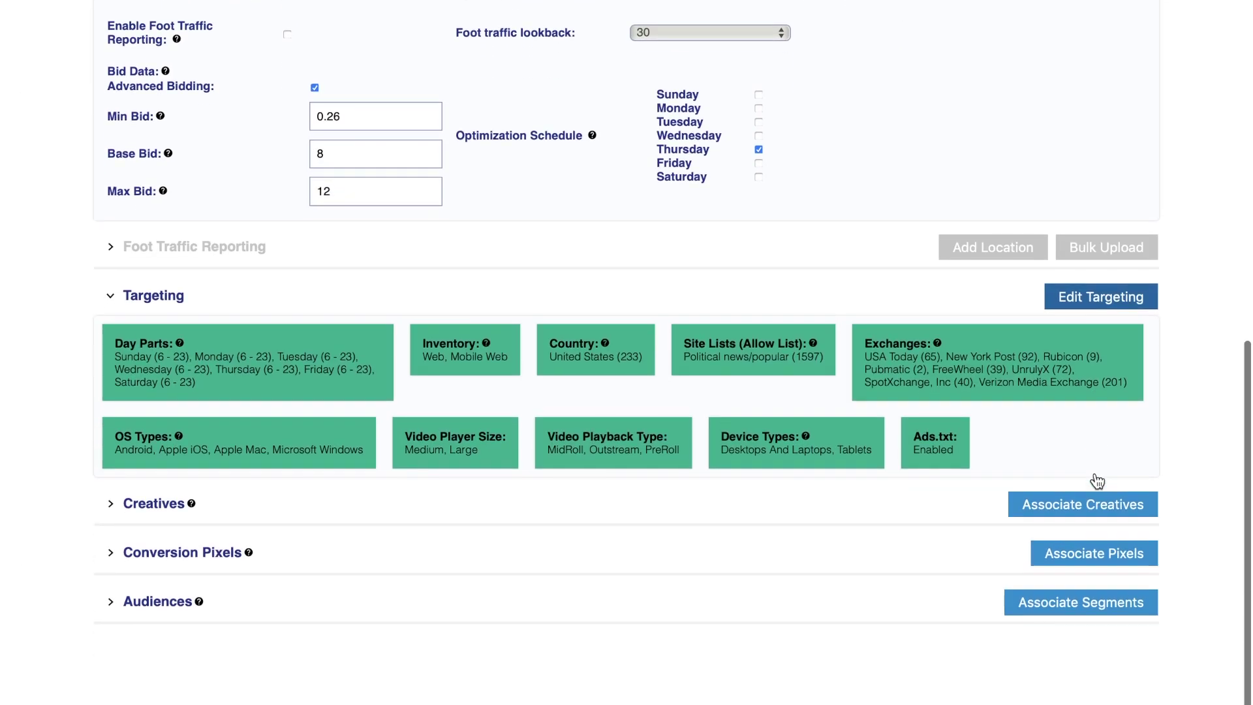
Step: Associate the Pontiac Video #1 creative with the line
{"action": "left_click", "coordinate": [1086, 503]}
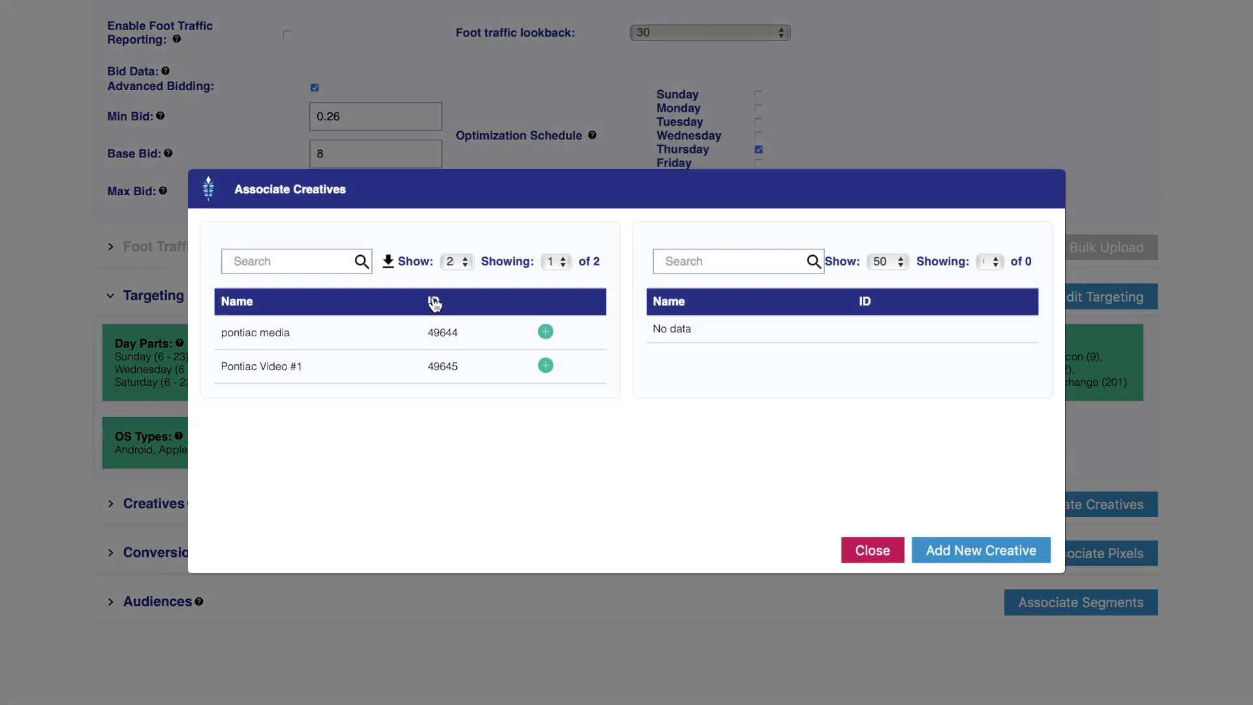
{"action": "left_click", "coordinate": [545, 365]}
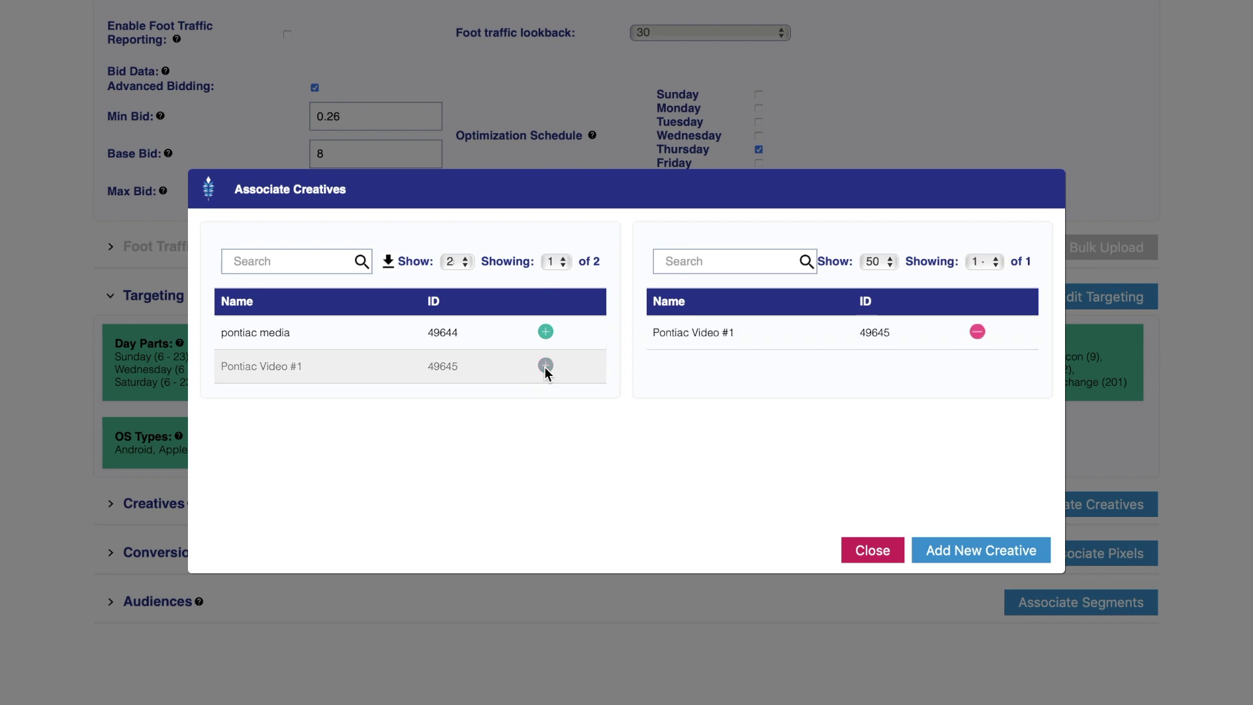
{"action": "left_click", "coordinate": [868, 552]}
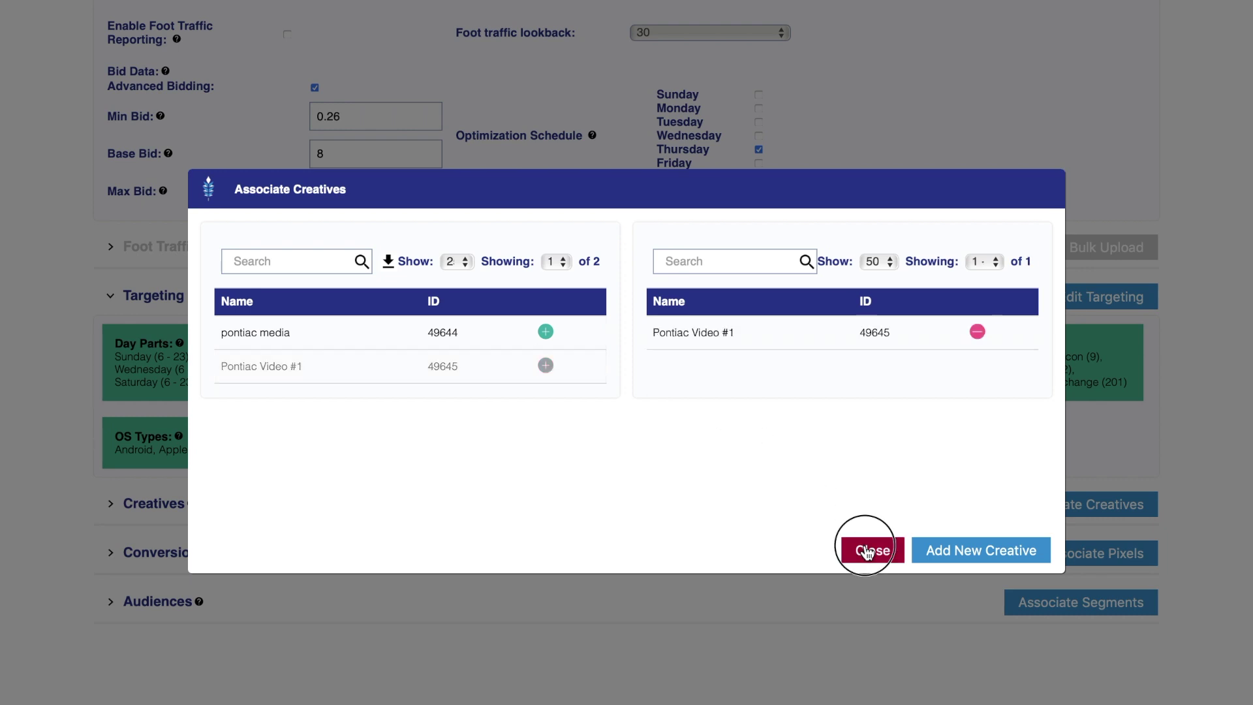
{"action": "scroll", "coordinate": [809, 496], "scroll_direction": "down", "scroll_amount": 1}
Step: Associate the Landing Page Visit conversion pixel with the line
{"action": "left_click", "coordinate": [1050, 512]}
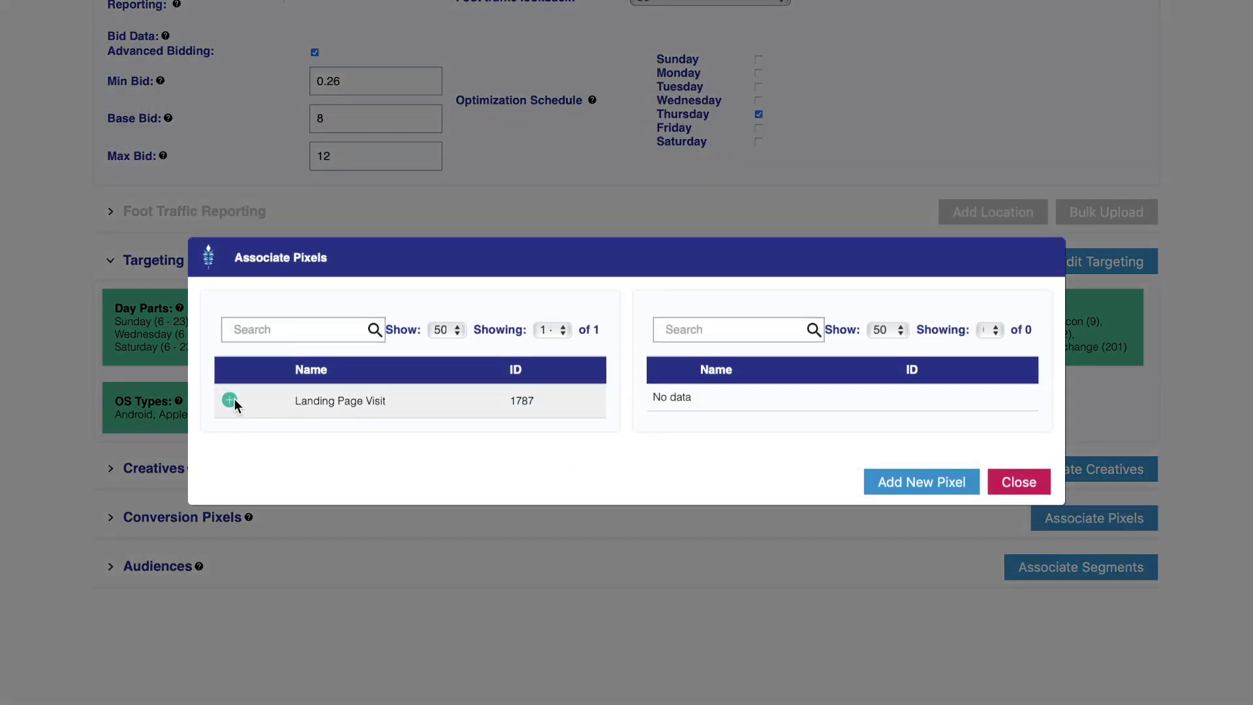
{"action": "left_click", "coordinate": [235, 399]}
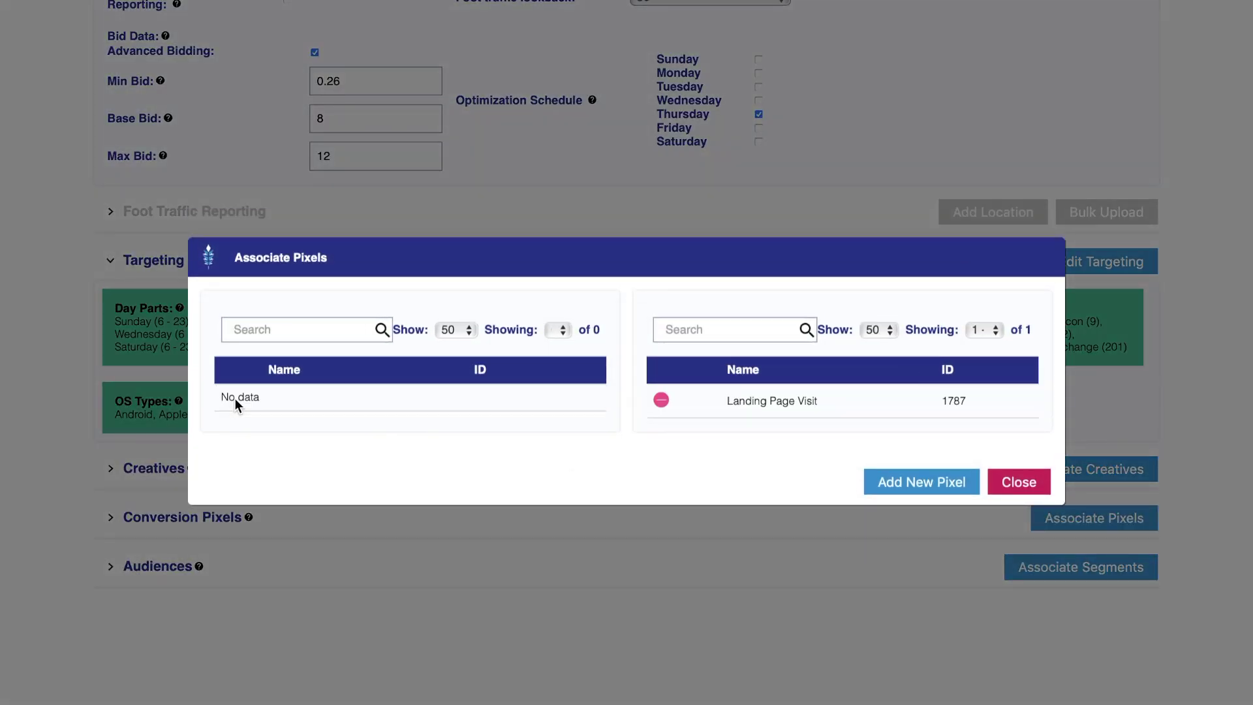
{"action": "left_click", "coordinate": [1018, 481]}
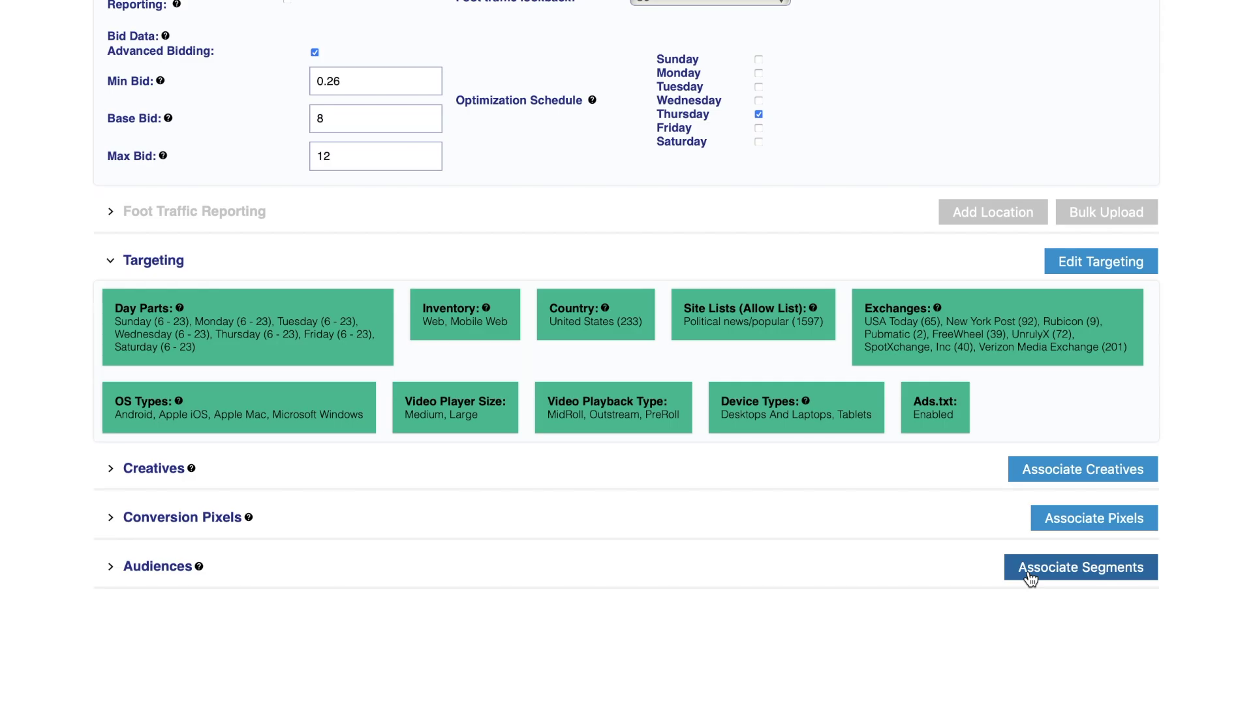
{"action": "left_click", "coordinate": [1029, 574]}
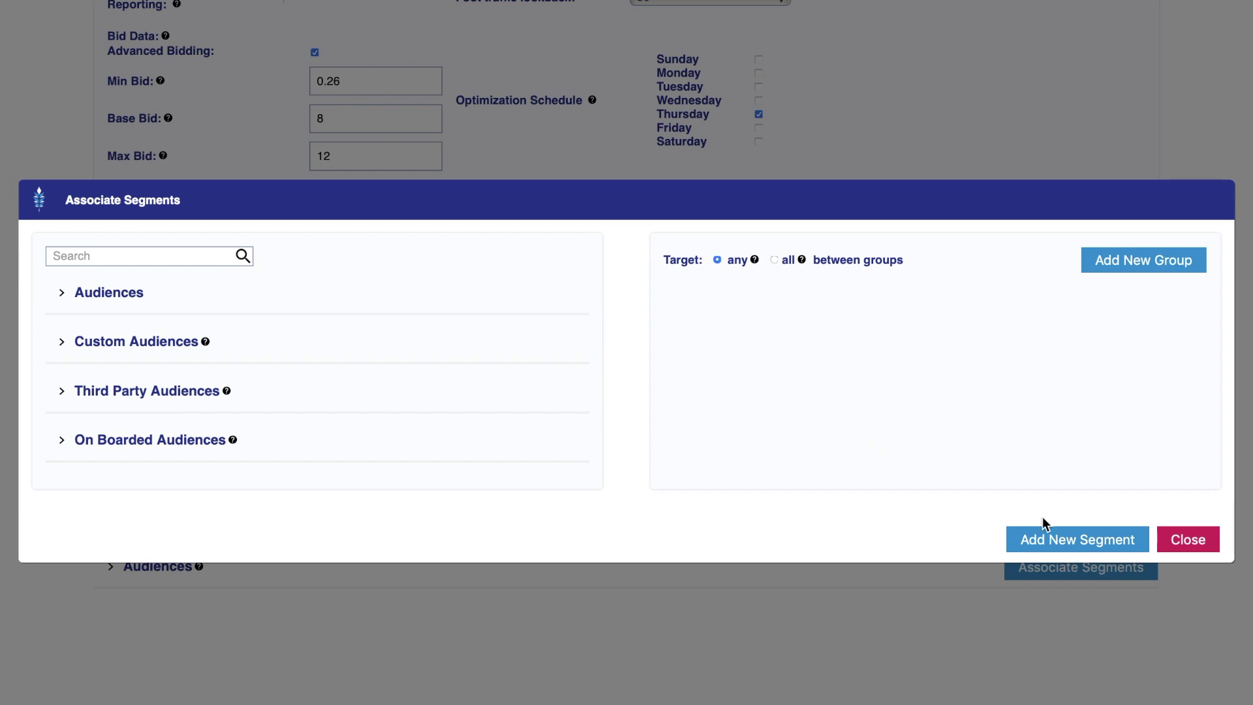
Step: Dismiss the segments dialog, submit the Pontiac Video Spotlight line, and expand the Lines list
{"action": "left_click", "coordinate": [1169, 539]}
{"action": "scroll", "coordinate": [1146, 415], "scroll_direction": "up", "scroll_amount": 2}
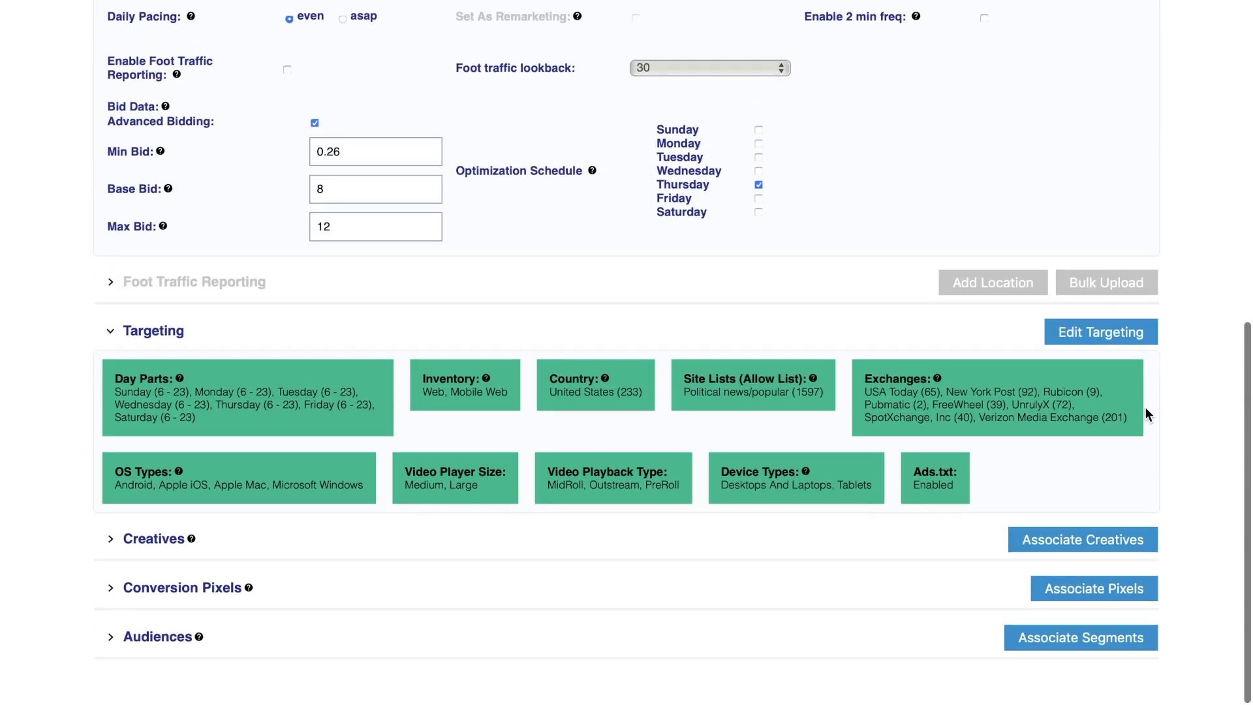
{"action": "scroll", "coordinate": [1146, 415], "scroll_direction": "up", "scroll_amount": 10}
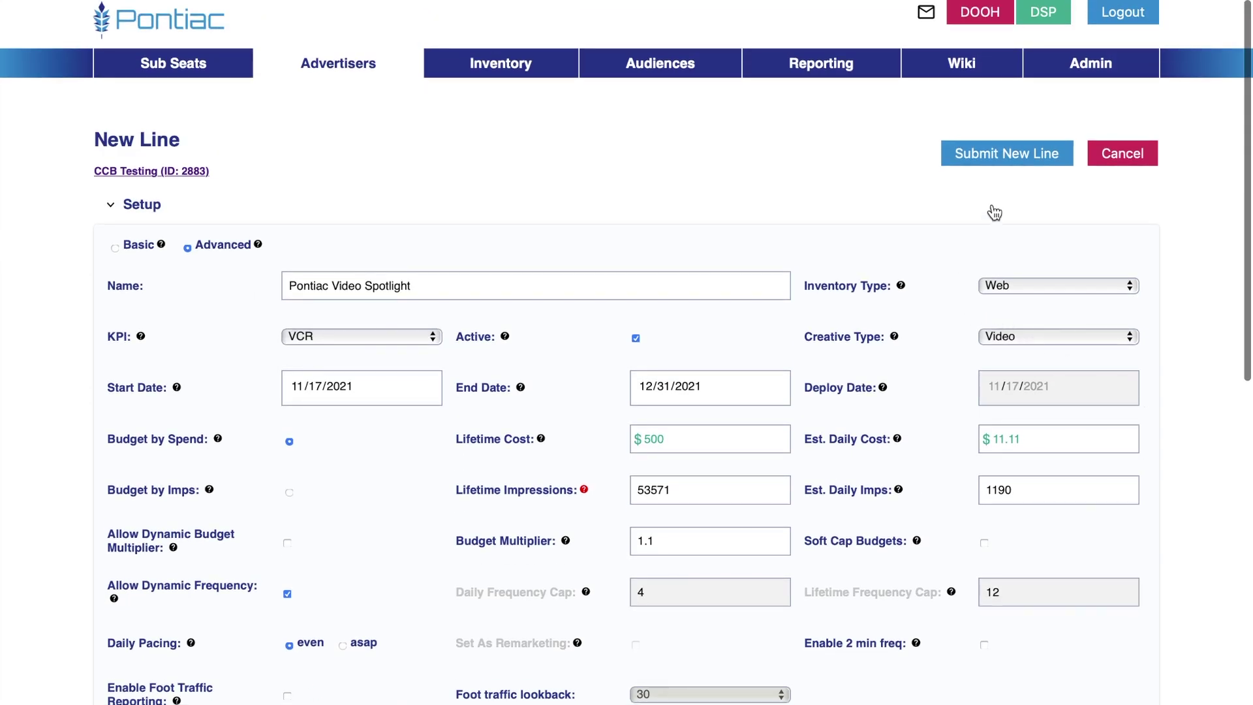
{"action": "left_click", "coordinate": [999, 163]}
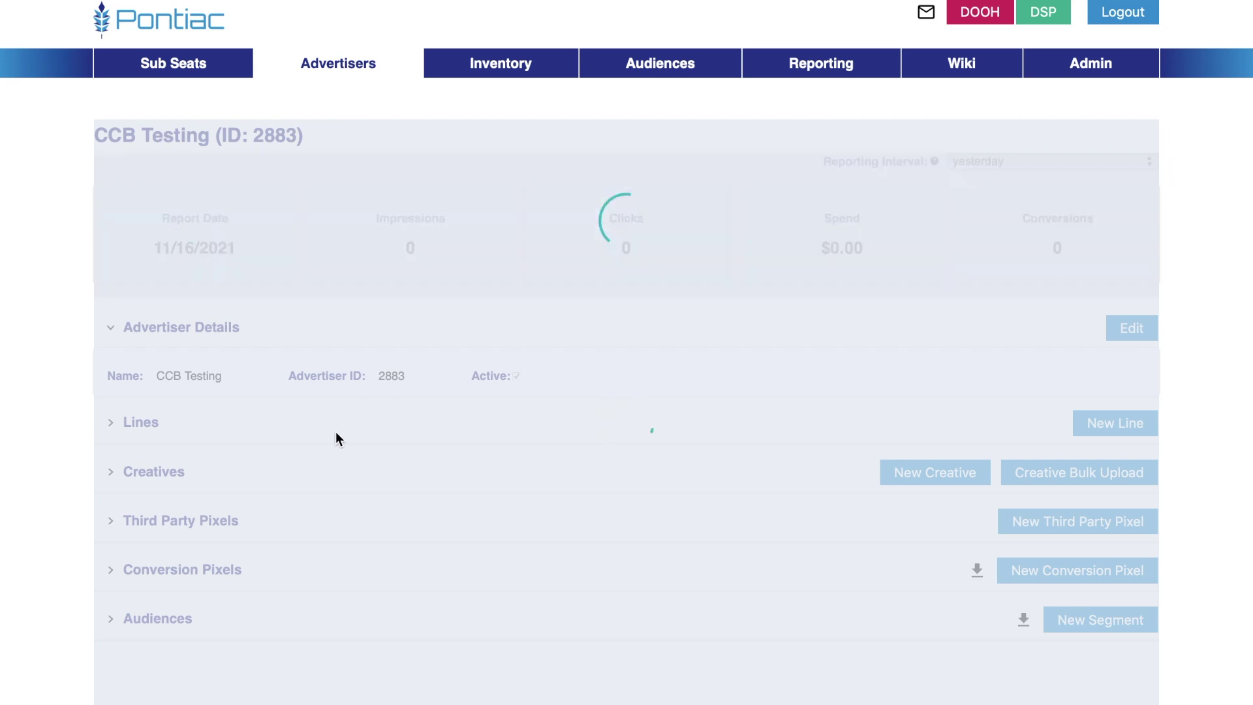
{"action": "left_click", "coordinate": [320, 431]}
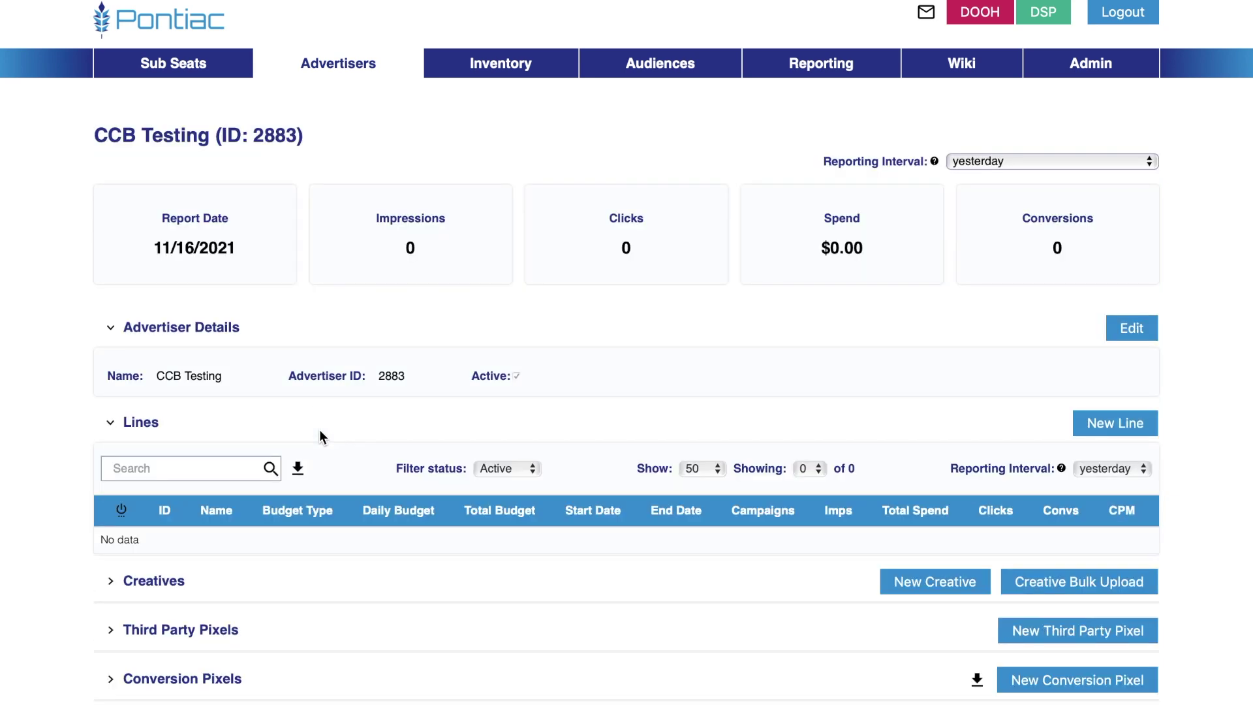
{"action": "left_click", "coordinate": [506, 469]}
Step: Set the Lines filter status to All
{"action": "left_click", "coordinate": [507, 455]}
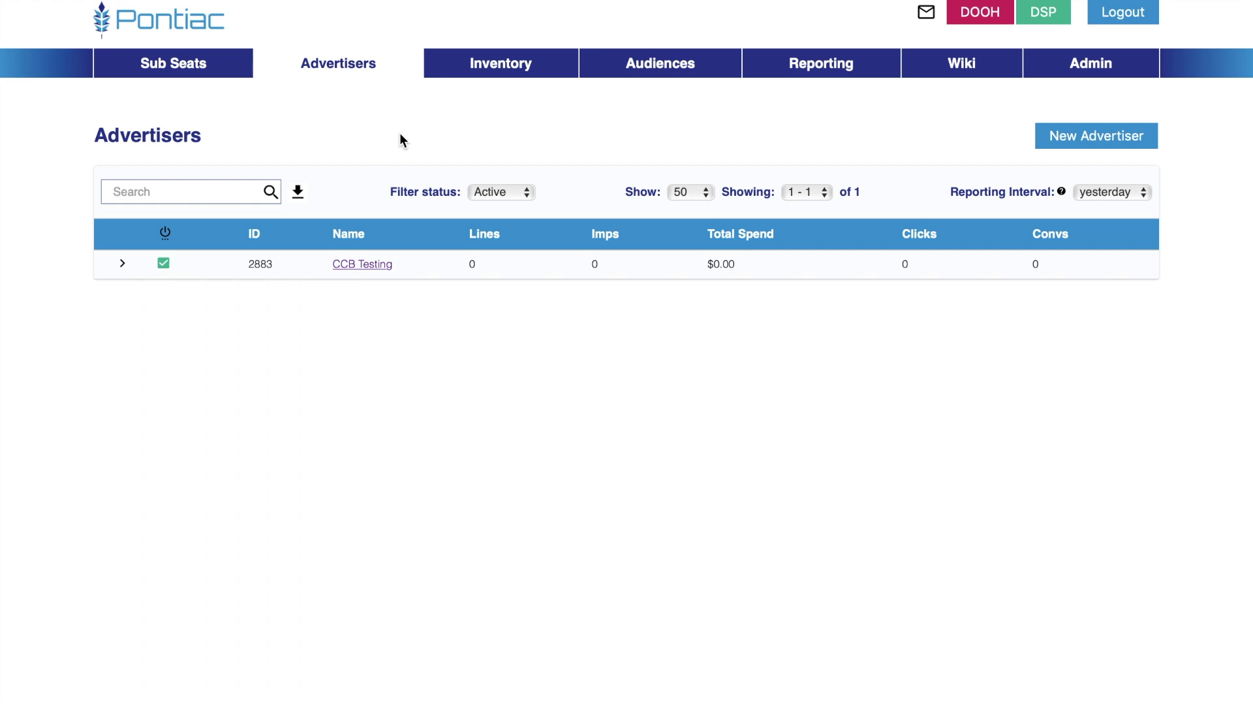
Step: Request access to the Fox FXNetworks preroll CTV deal and the Disney ABC News video deal
{"action": "left_click", "coordinate": [470, 70]}
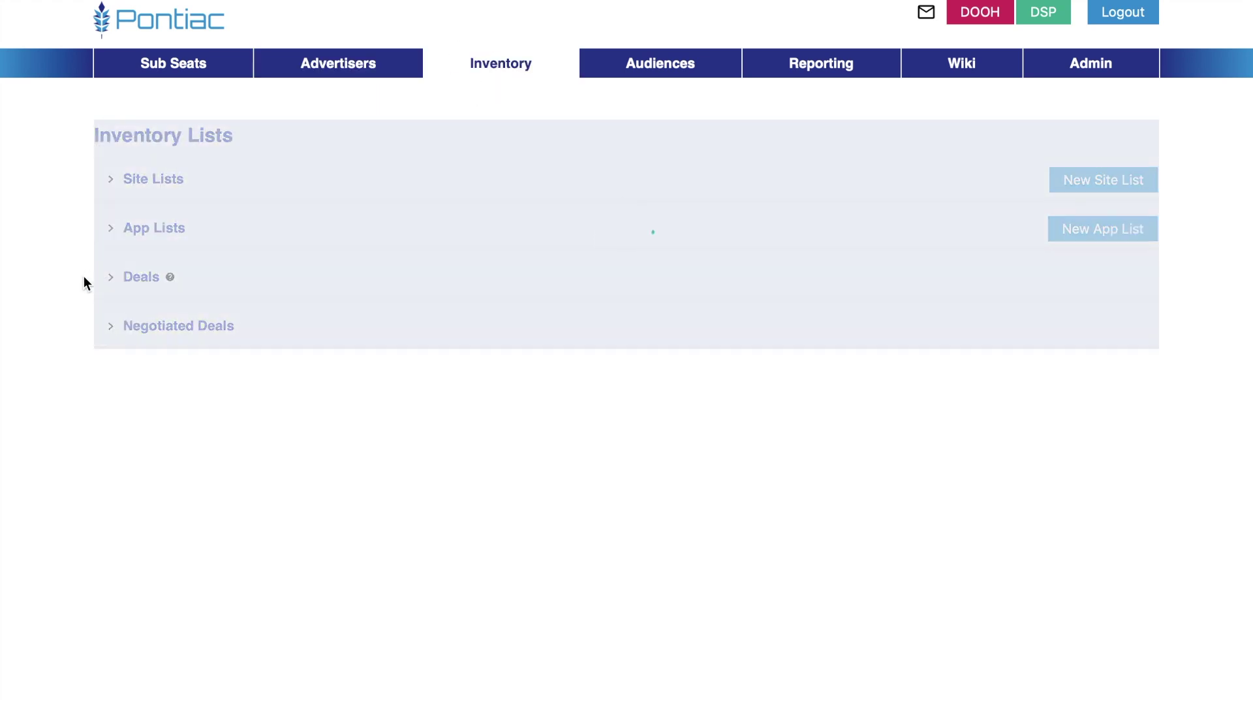
{"action": "left_click", "coordinate": [112, 279]}
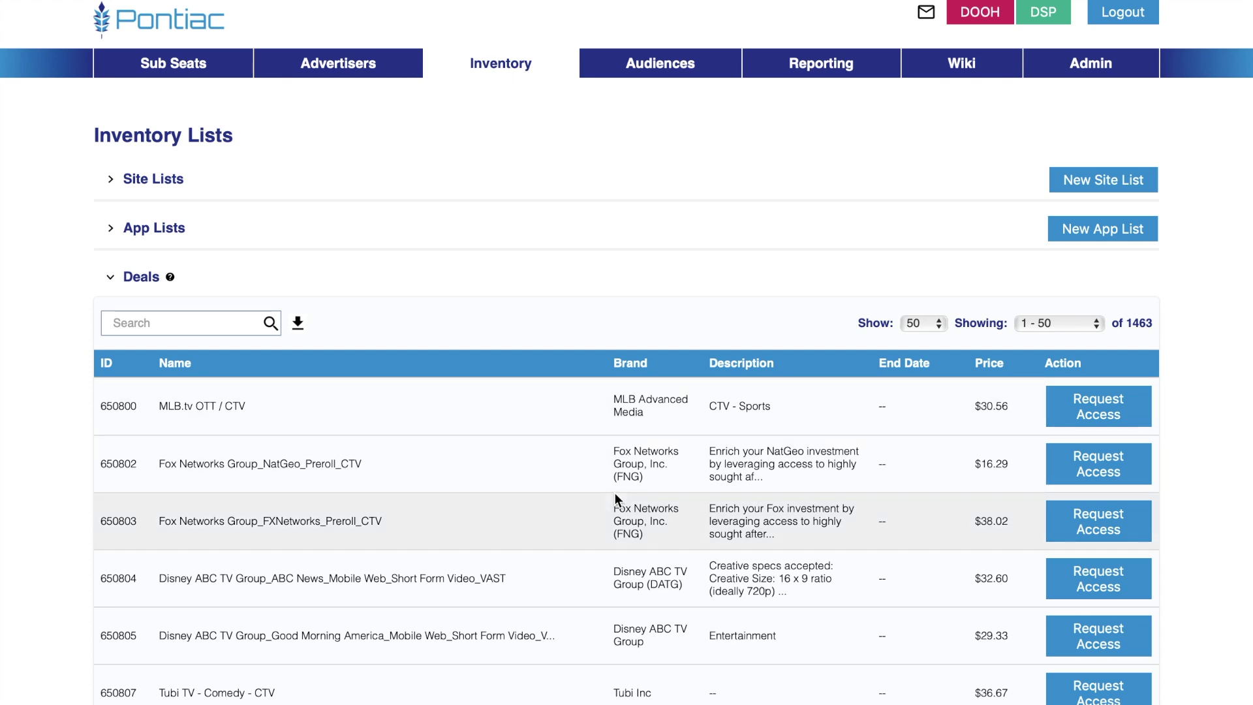
{"action": "scroll", "coordinate": [615, 496], "scroll_direction": "down", "scroll_amount": 1}
{"action": "scroll", "coordinate": [614, 498], "scroll_direction": "down", "scroll_amount": 1}
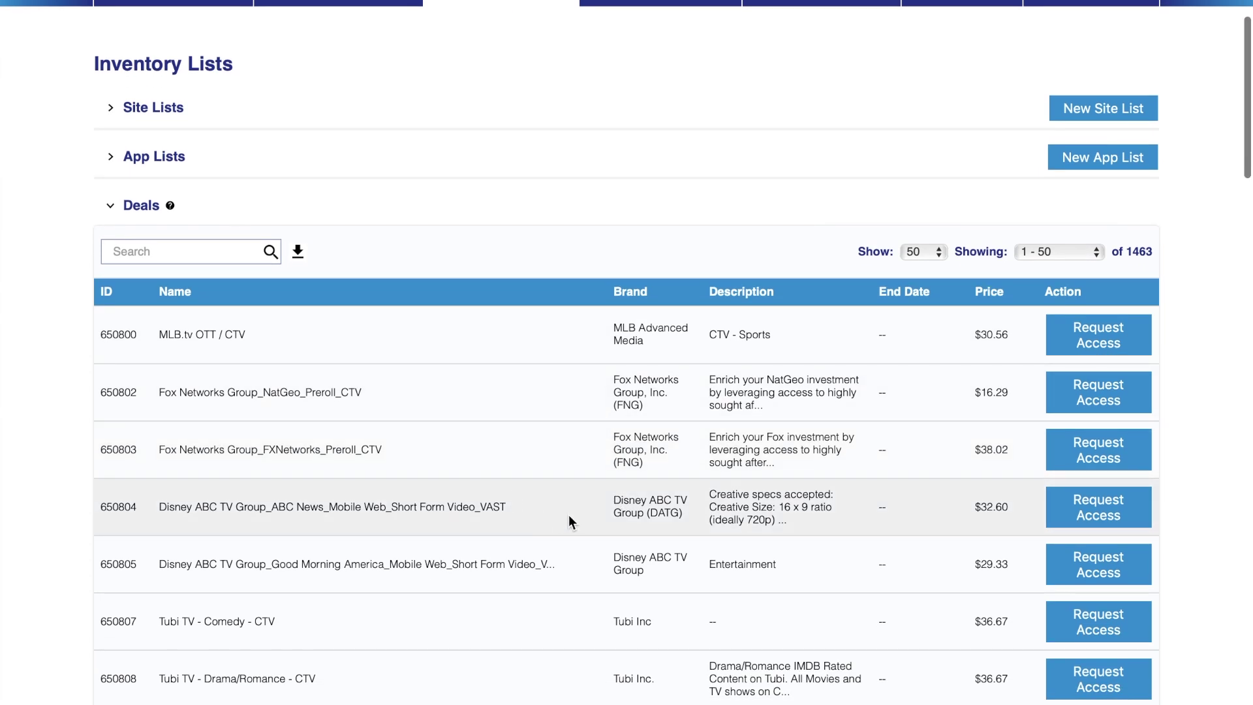
{"action": "scroll", "coordinate": [569, 515], "scroll_direction": "down", "scroll_amount": 1}
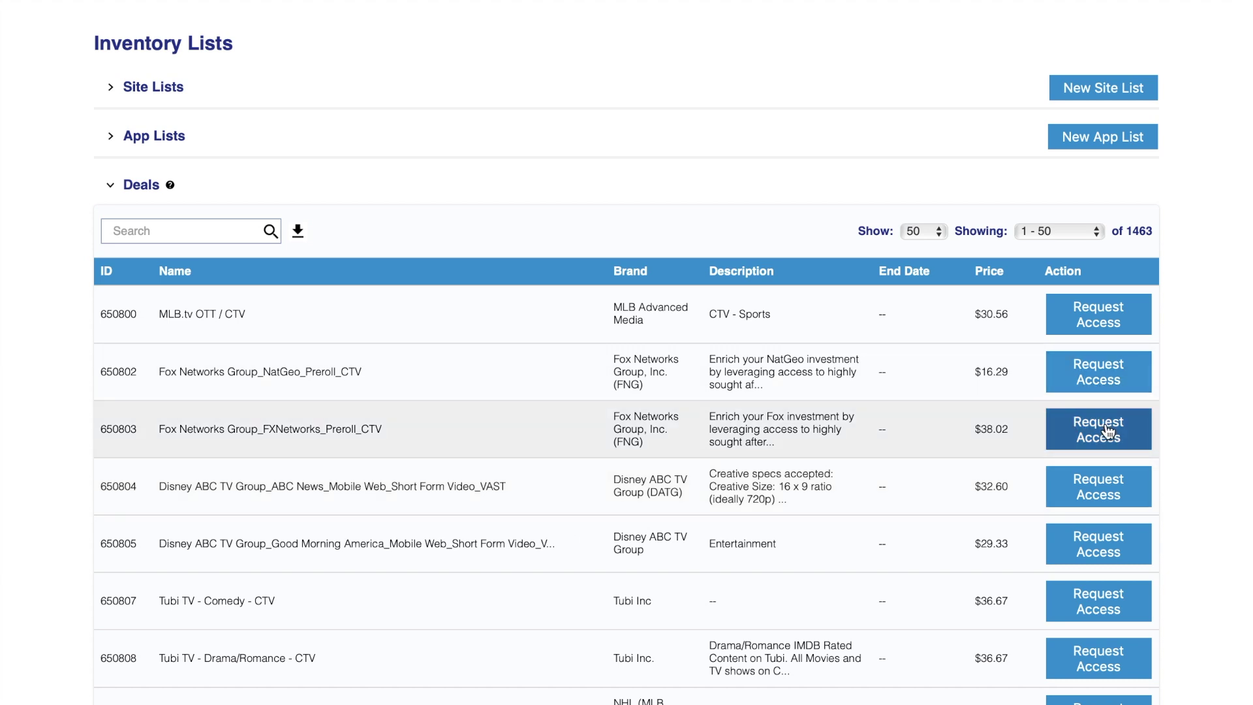
{"action": "left_click", "coordinate": [1108, 431]}
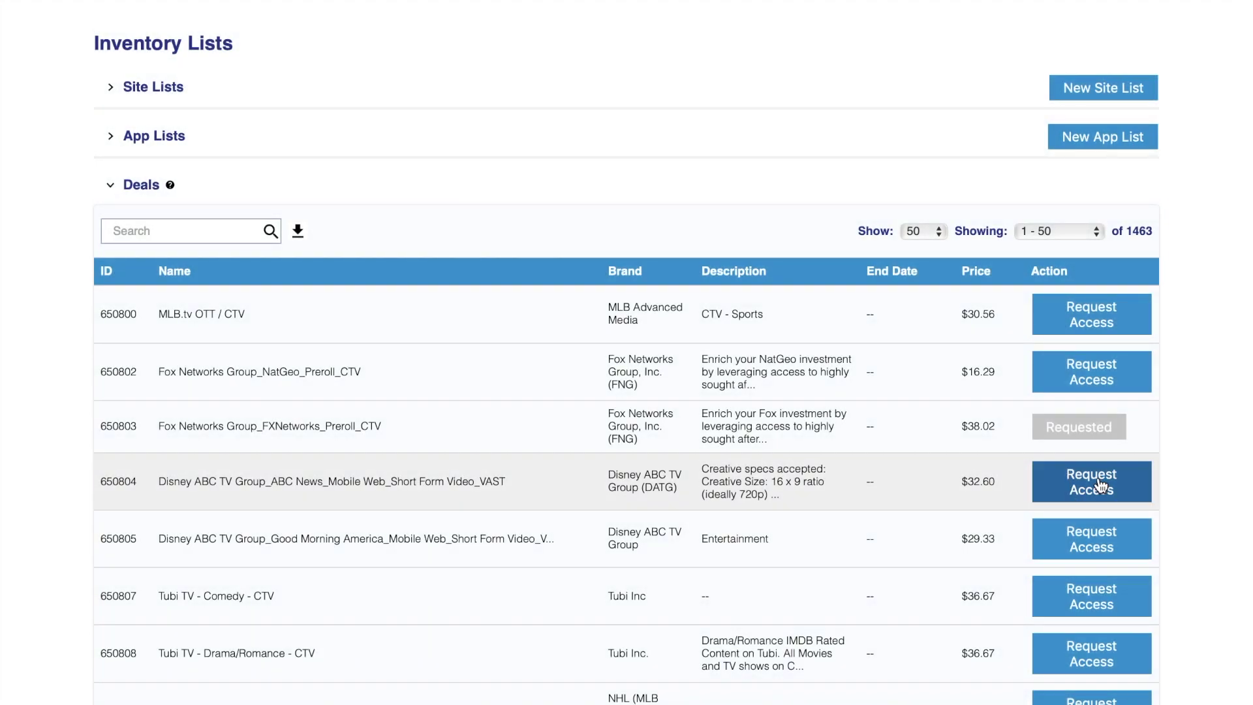
{"action": "left_click", "coordinate": [1100, 486]}
Step: Request access to Sling CTV deals 747427 and 747430, then open the CCB Testing advertiser
{"action": "scroll", "coordinate": [1101, 485], "scroll_direction": "down", "scroll_amount": 1}
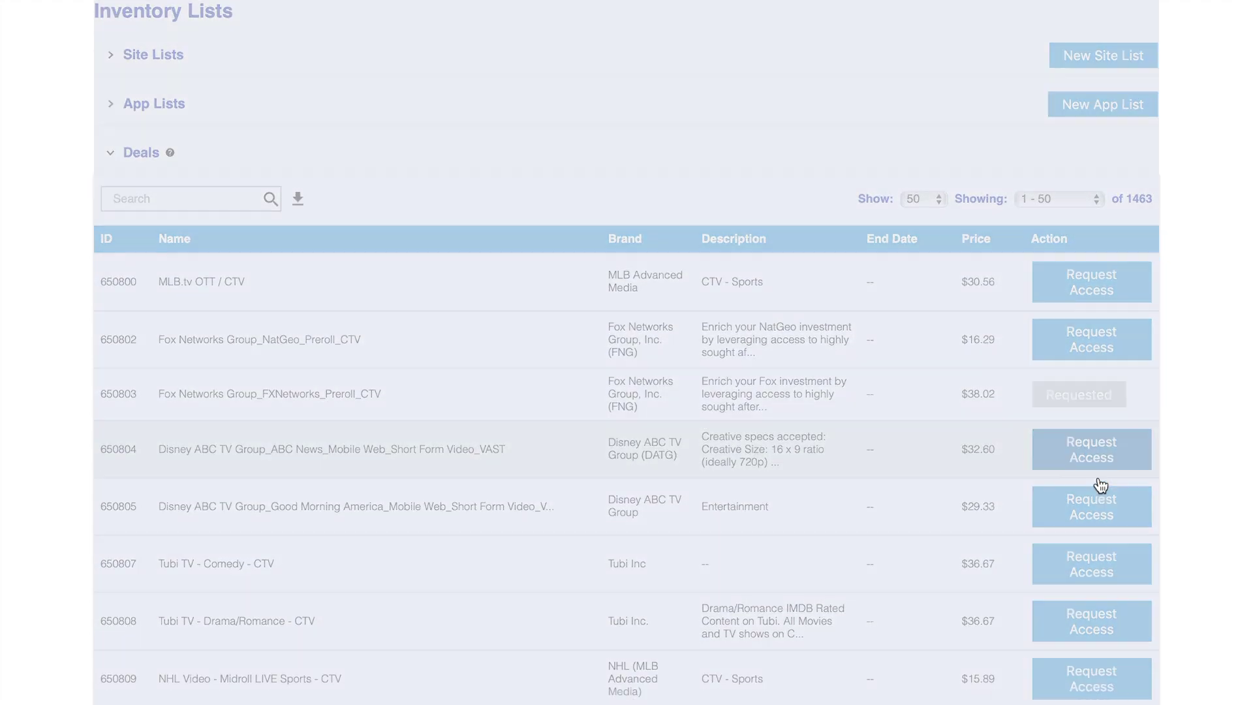
{"action": "scroll", "coordinate": [1101, 486], "scroll_direction": "down", "scroll_amount": 10}
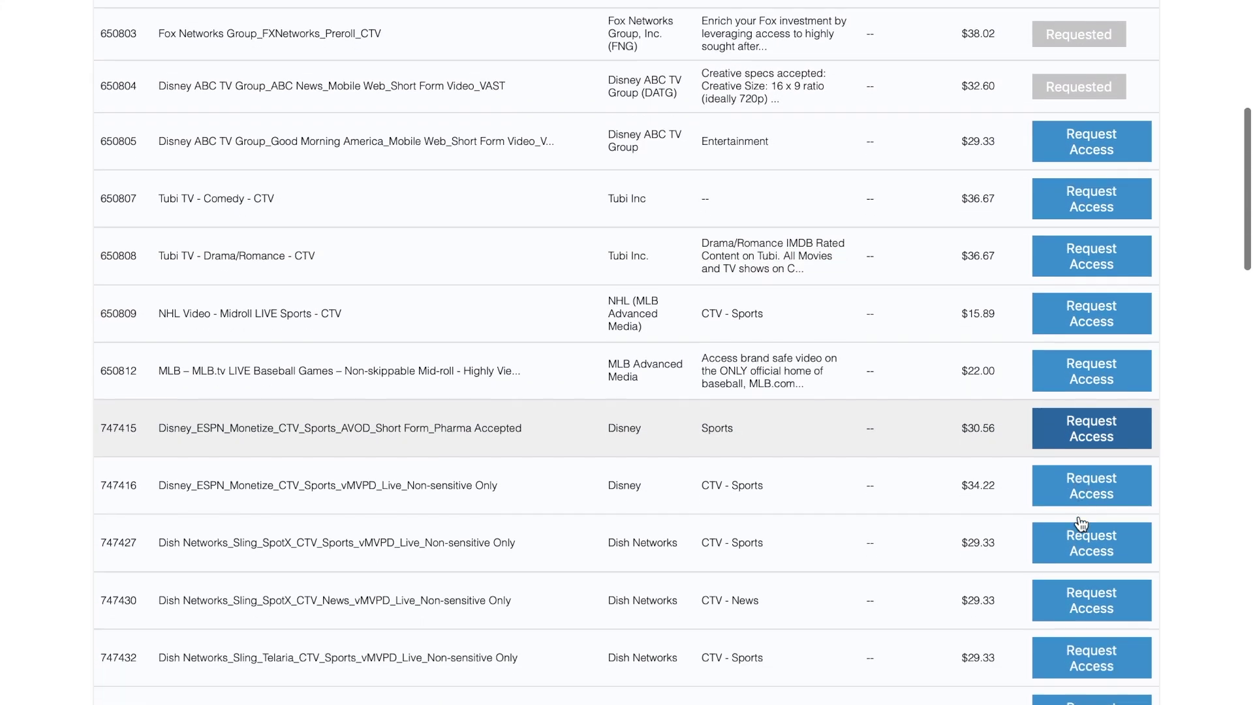
{"action": "scroll", "coordinate": [1081, 524], "scroll_direction": "down", "scroll_amount": 2}
{"action": "left_click", "coordinate": [1104, 502]}
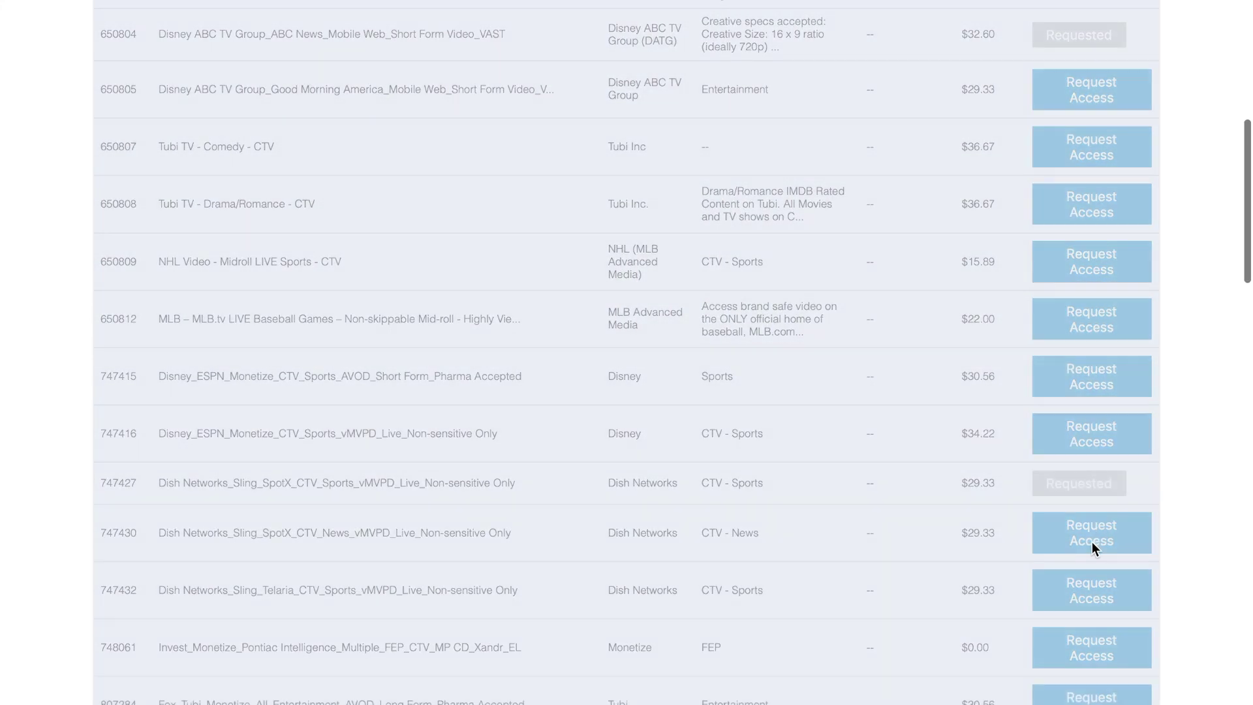
{"action": "left_click", "coordinate": [1091, 542]}
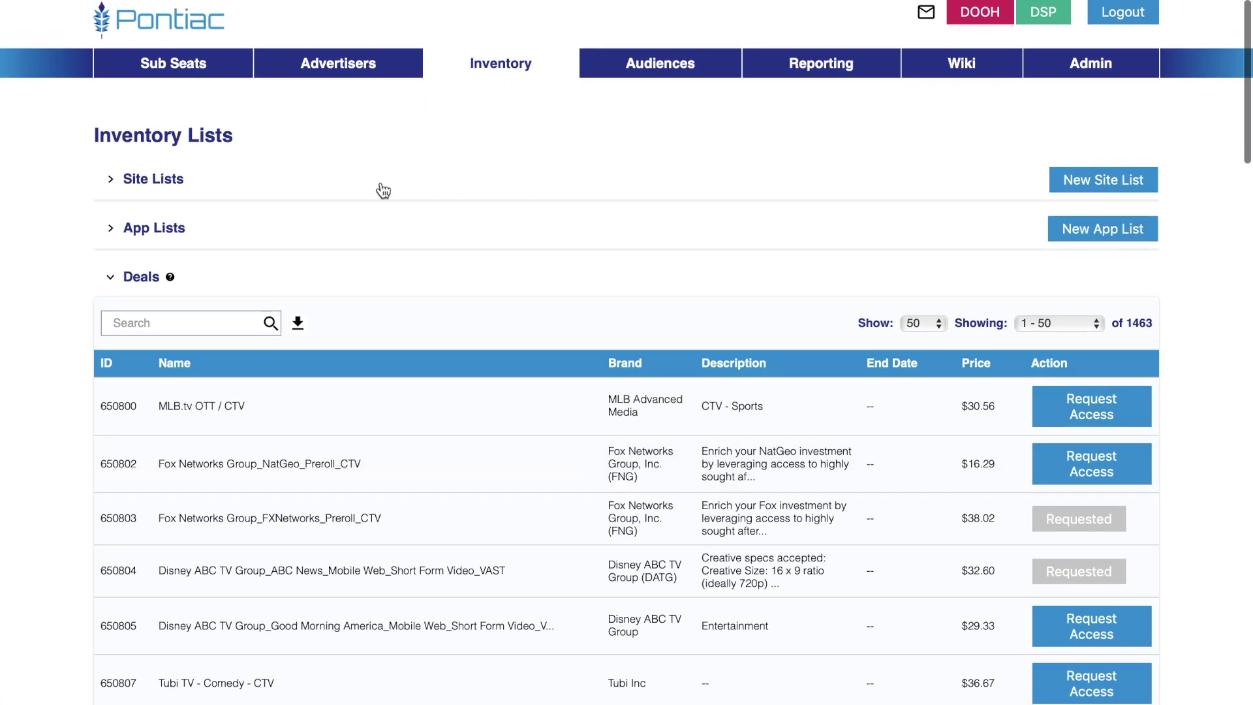
{"action": "left_click", "coordinate": [326, 62]}
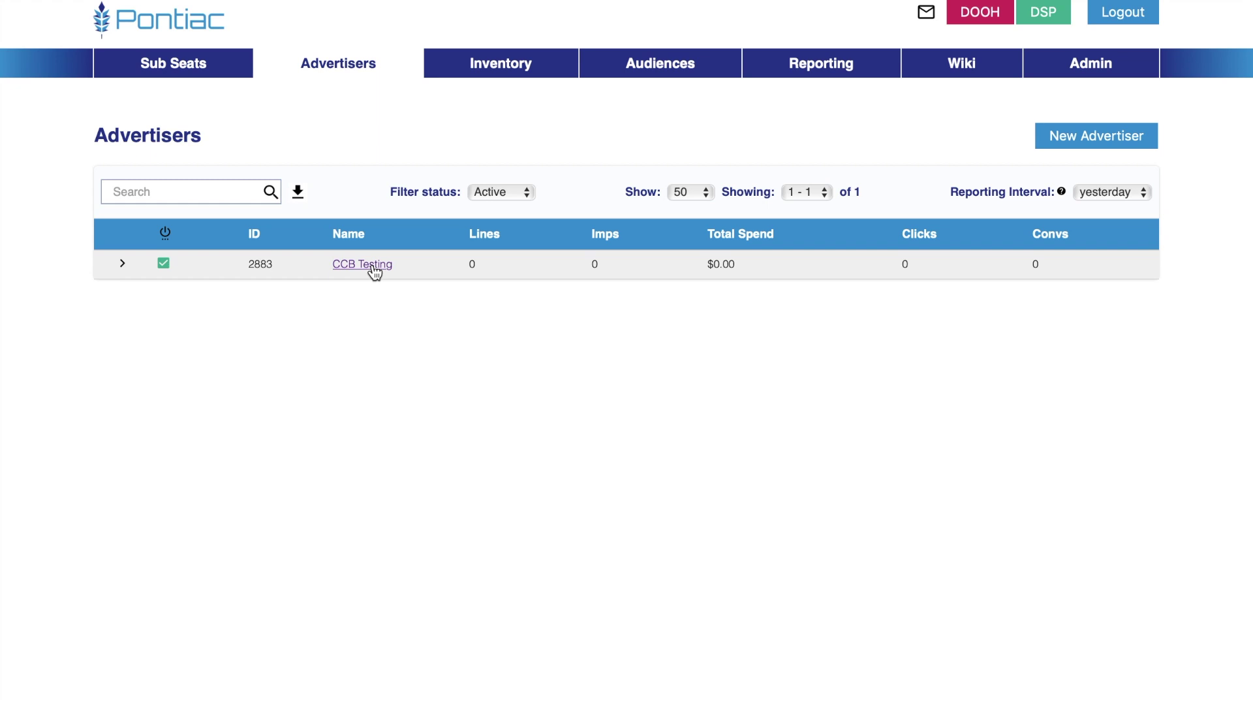
{"action": "left_click", "coordinate": [369, 264]}
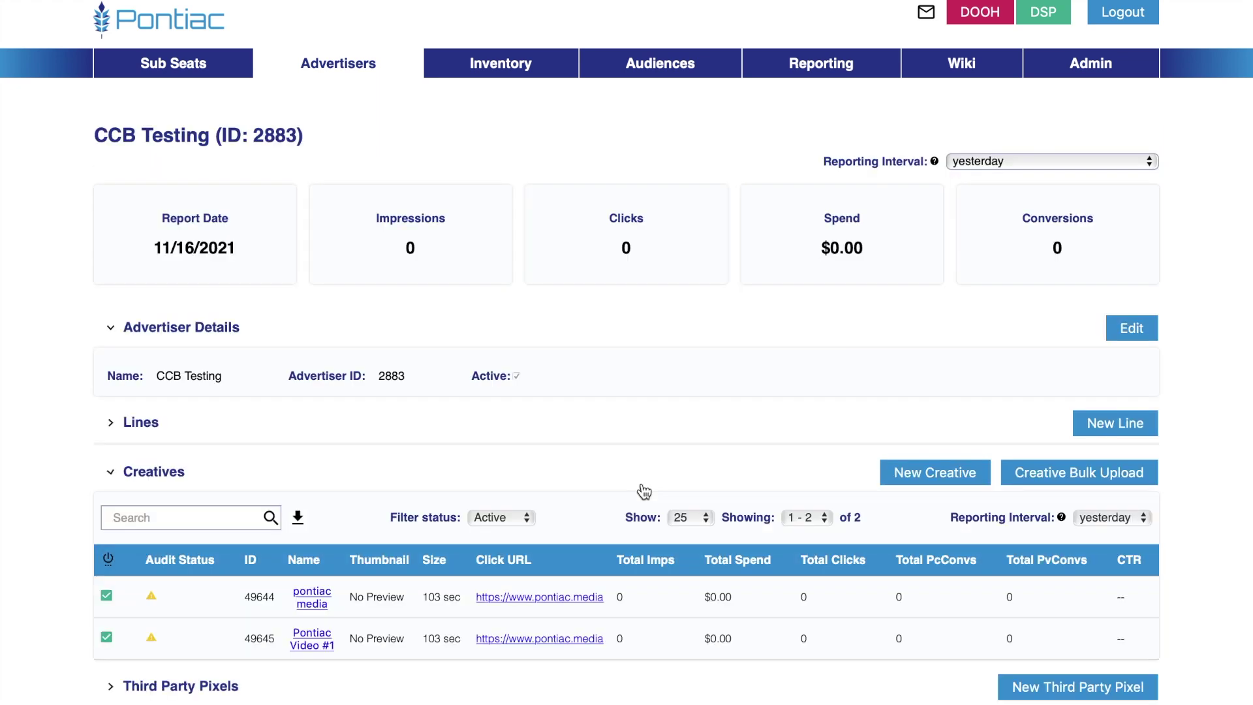
Step: Create a new CCB Testing line named 'Pontiac CTV Spotlight' with CTV inventory and VCR KPI
{"action": "left_click", "coordinate": [1120, 425]}
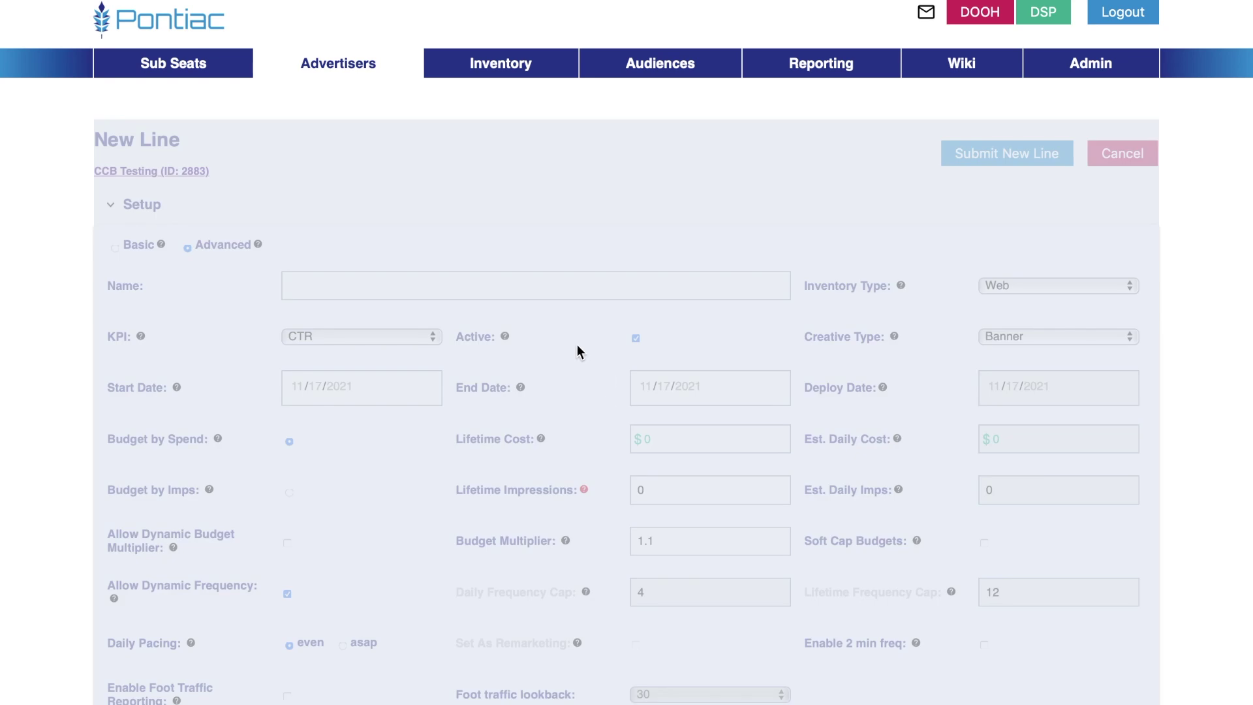
{"action": "left_click", "coordinate": [547, 292]}
{"action": "type", "text": "Pontiac"}
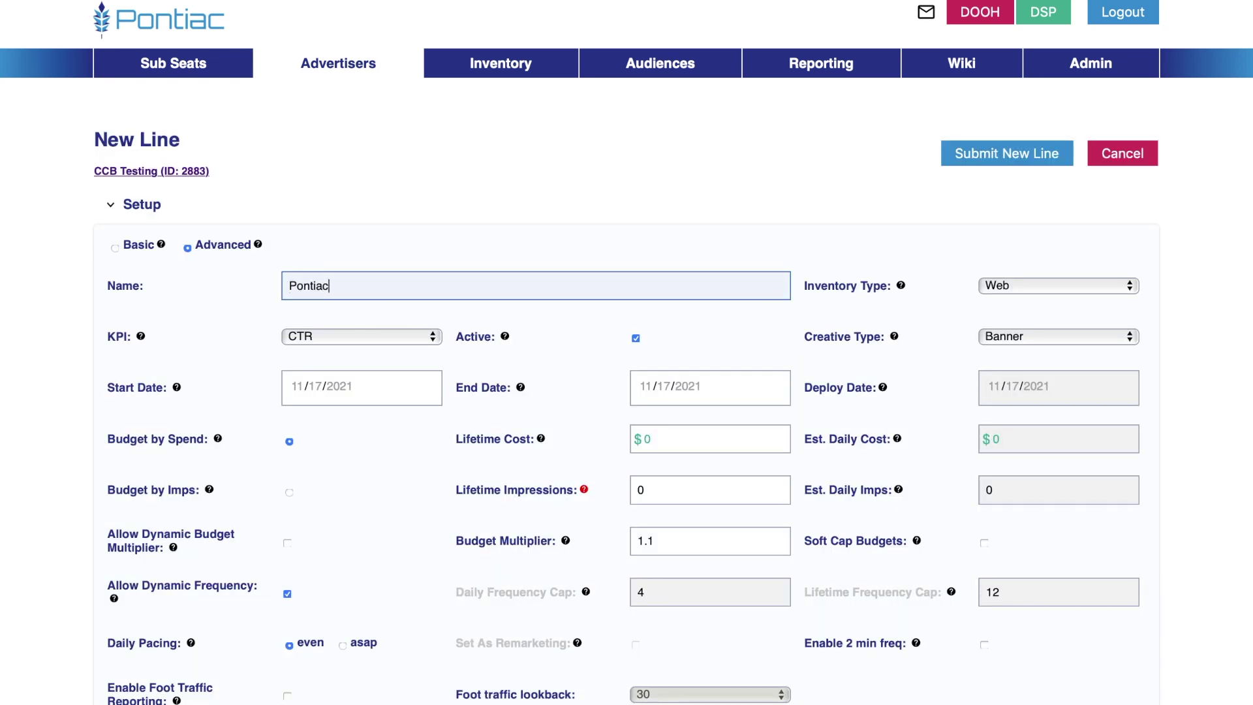
{"action": "type", "text": " CTV Spotlight"}
{"action": "left_click", "coordinate": [1052, 292]}
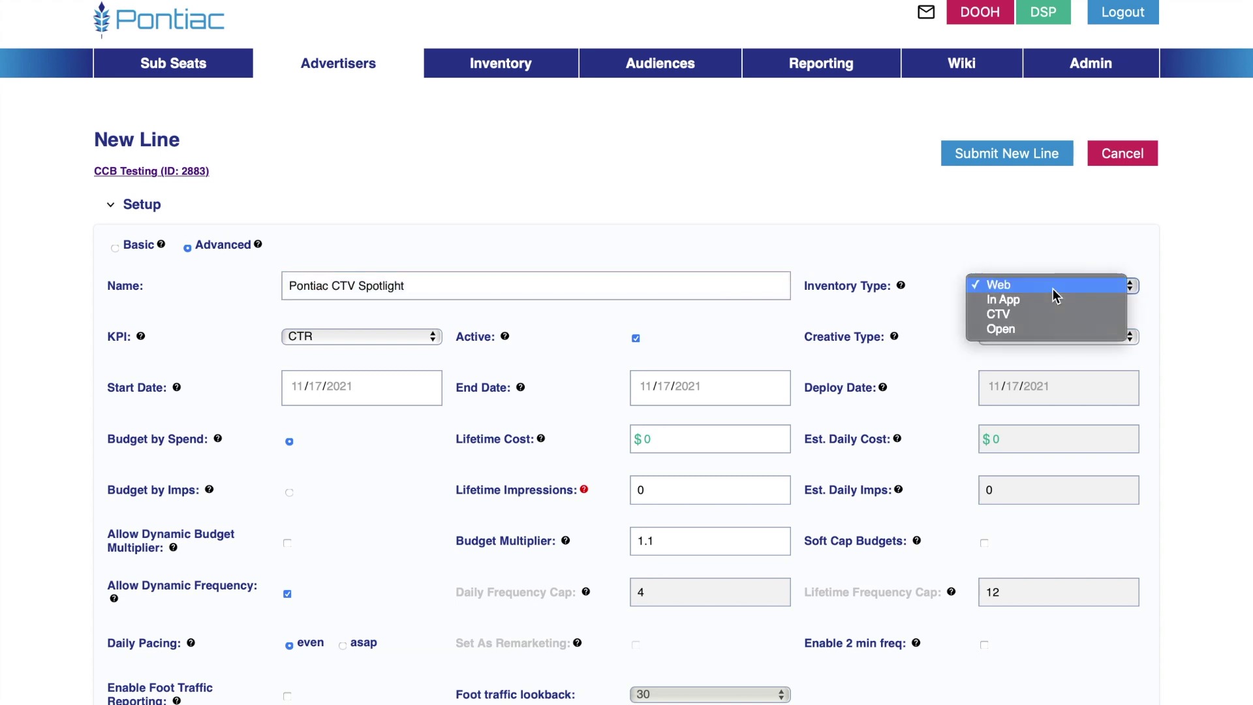
{"action": "left_click", "coordinate": [1031, 315]}
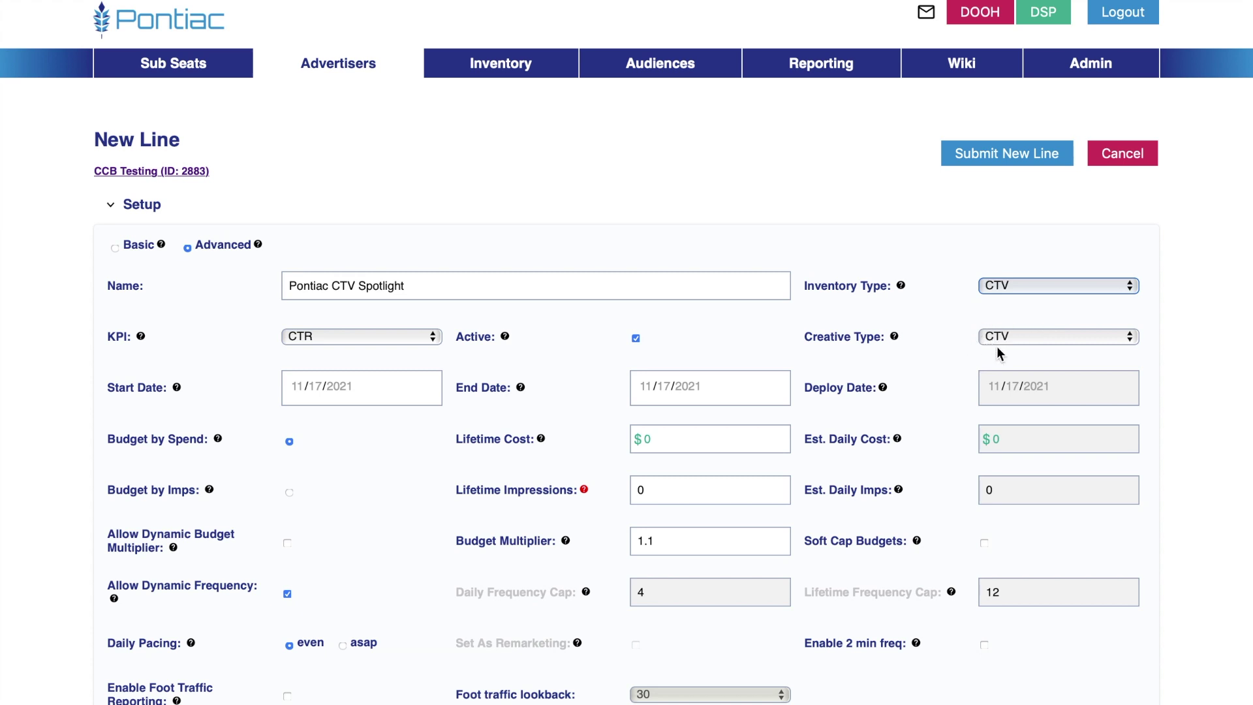
{"action": "left_click", "coordinate": [432, 336]}
{"action": "left_click", "coordinate": [366, 394]}
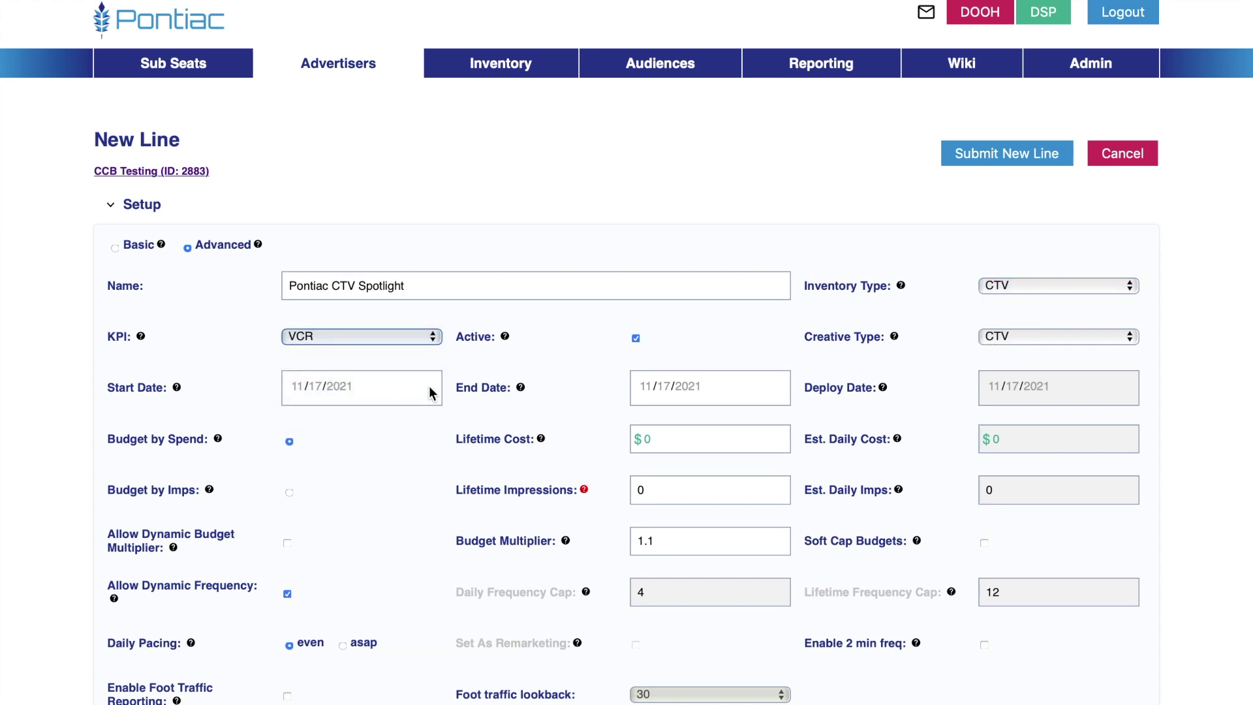
Step: Set the line's end date to 12/31/2021 and its lifetime cost to $1000
{"action": "left_click", "coordinate": [431, 392]}
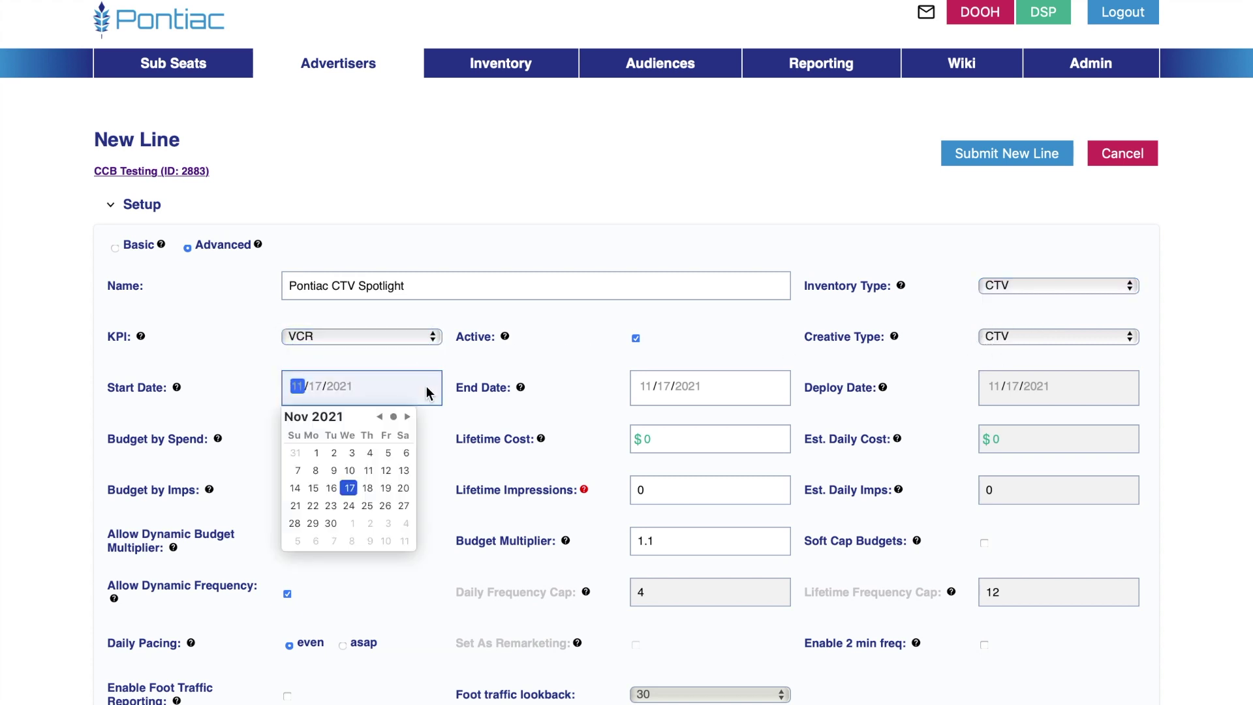
{"action": "left_click", "coordinate": [779, 396]}
{"action": "left_click", "coordinate": [755, 416]}
{"action": "left_click", "coordinate": [734, 523]}
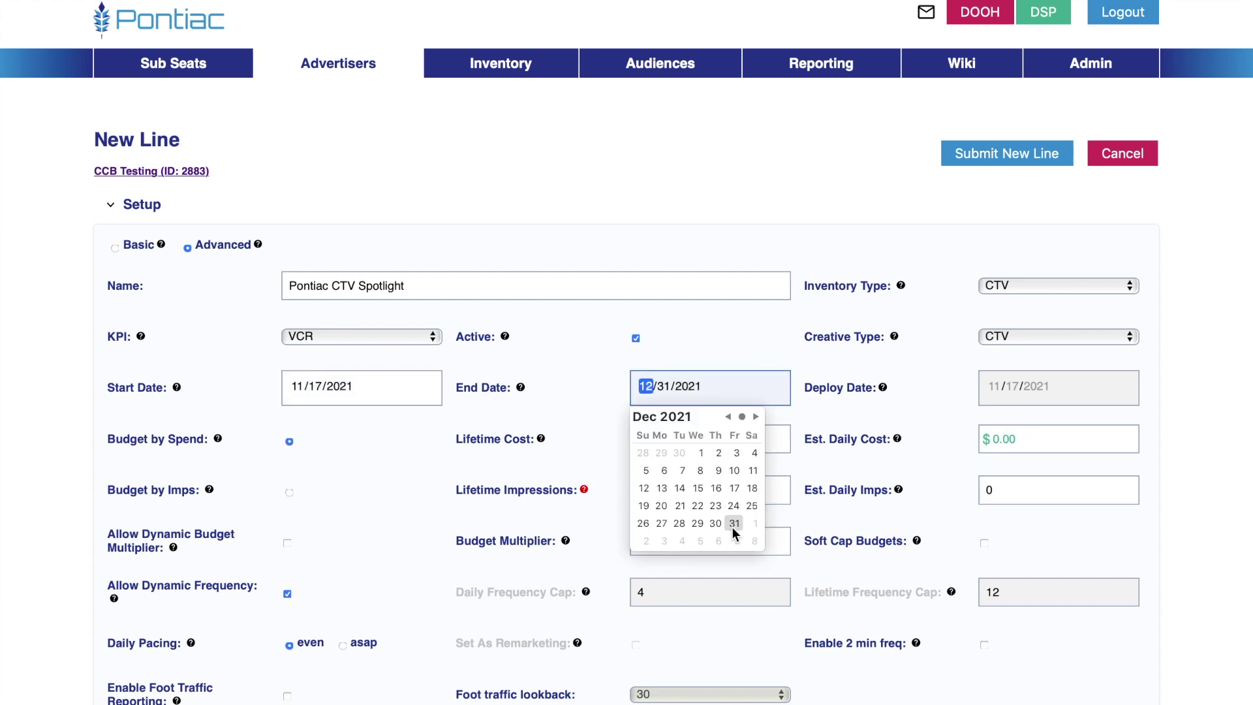
{"action": "left_click", "coordinate": [1155, 424]}
{"action": "left_click", "coordinate": [652, 436]}
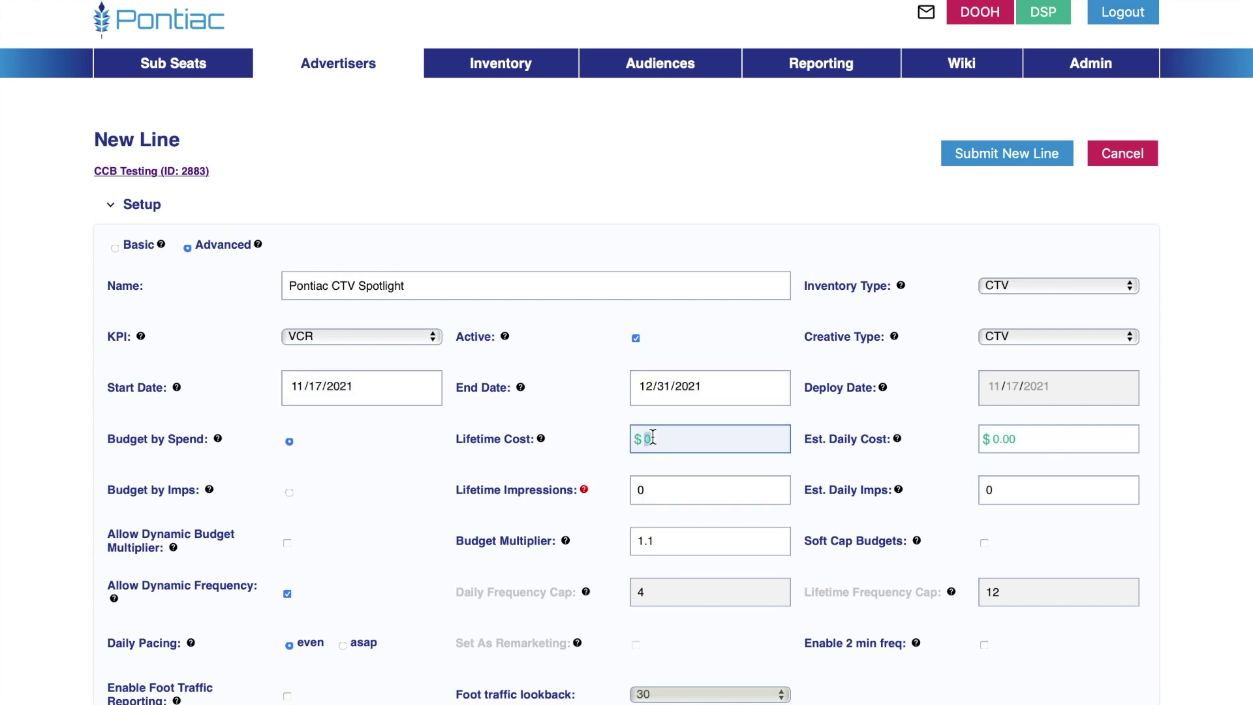
{"action": "type", "text": "1000"}
{"action": "left_click", "coordinate": [1181, 425]}
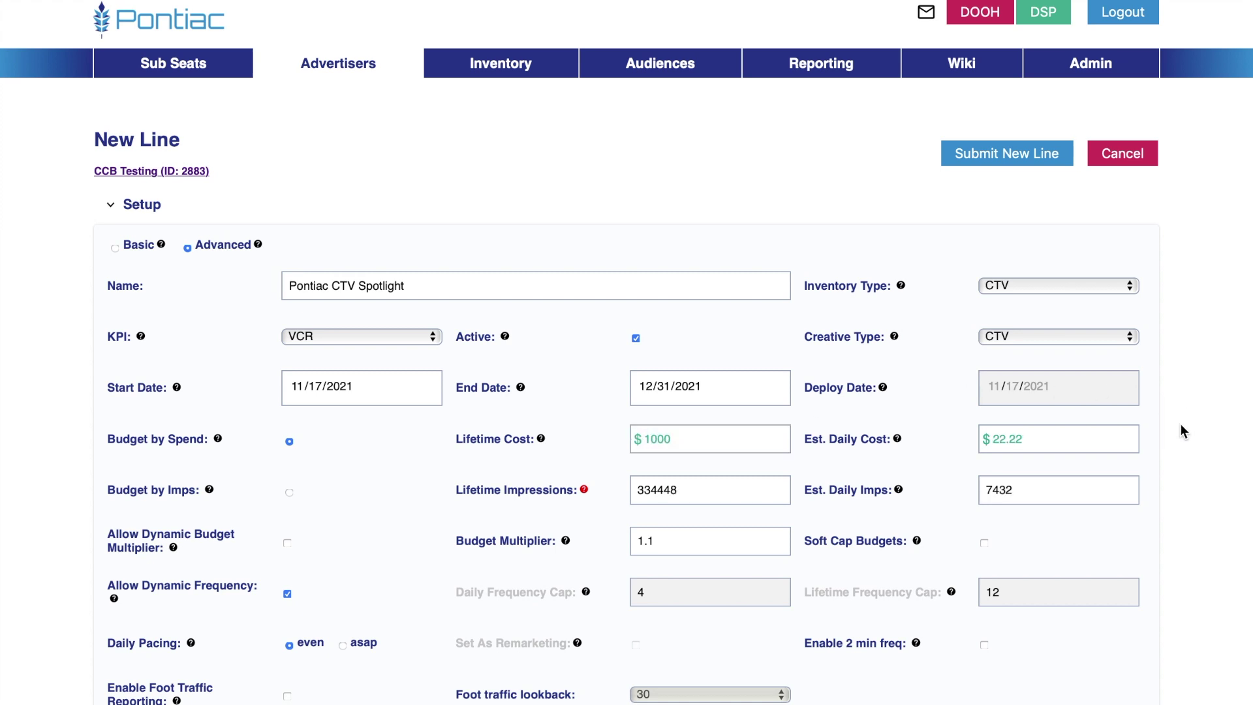
{"action": "scroll", "coordinate": [1181, 431], "scroll_direction": "down", "scroll_amount": 2}
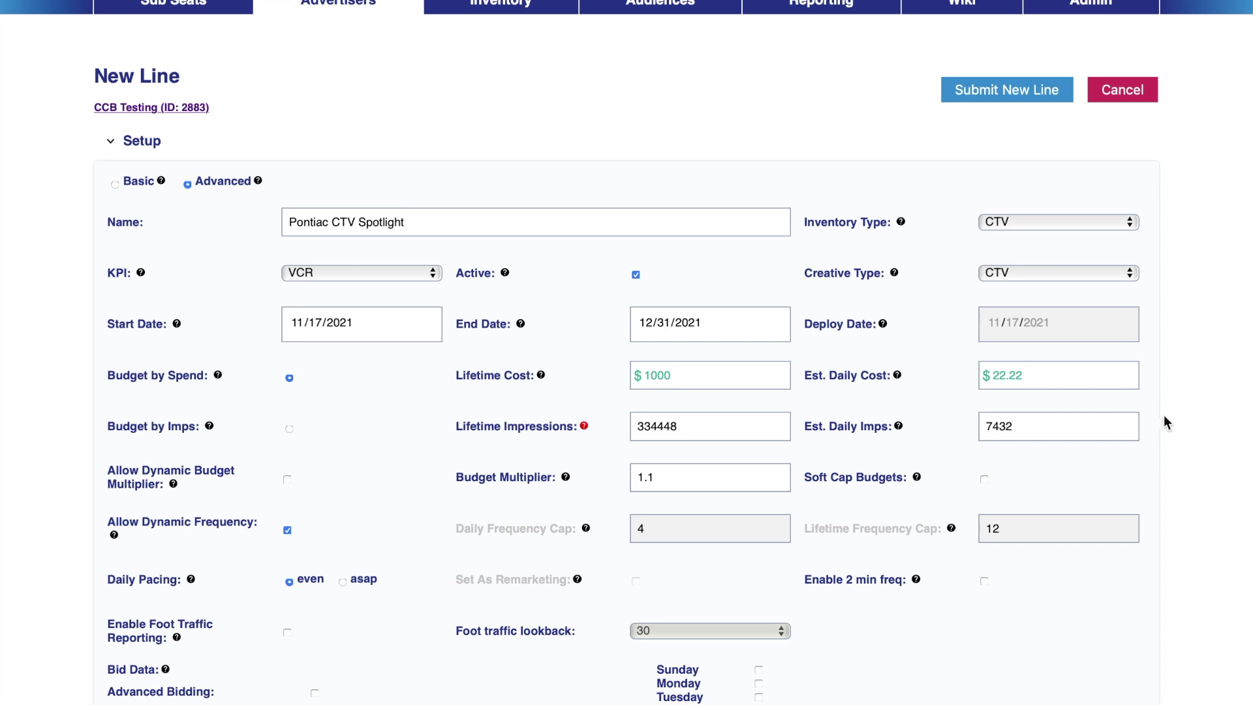
{"action": "scroll", "coordinate": [817, 401], "scroll_direction": "down", "scroll_amount": 4}
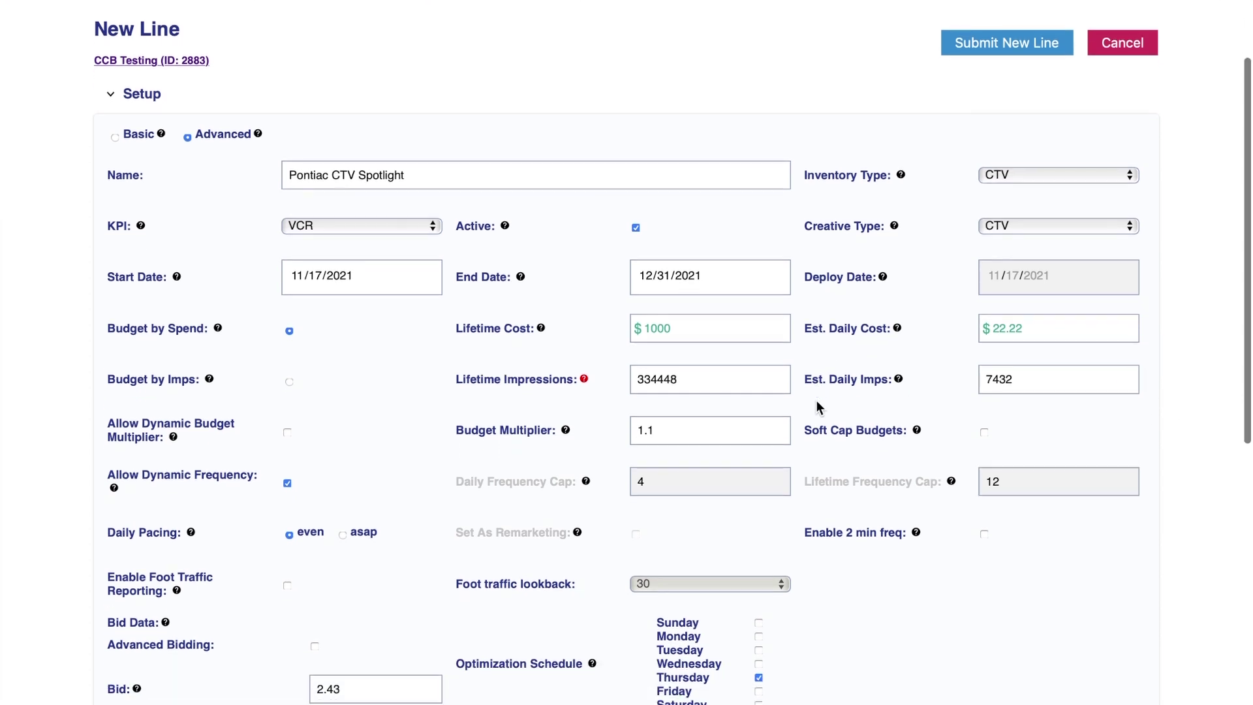
{"action": "scroll", "coordinate": [816, 401], "scroll_direction": "down", "scroll_amount": 1}
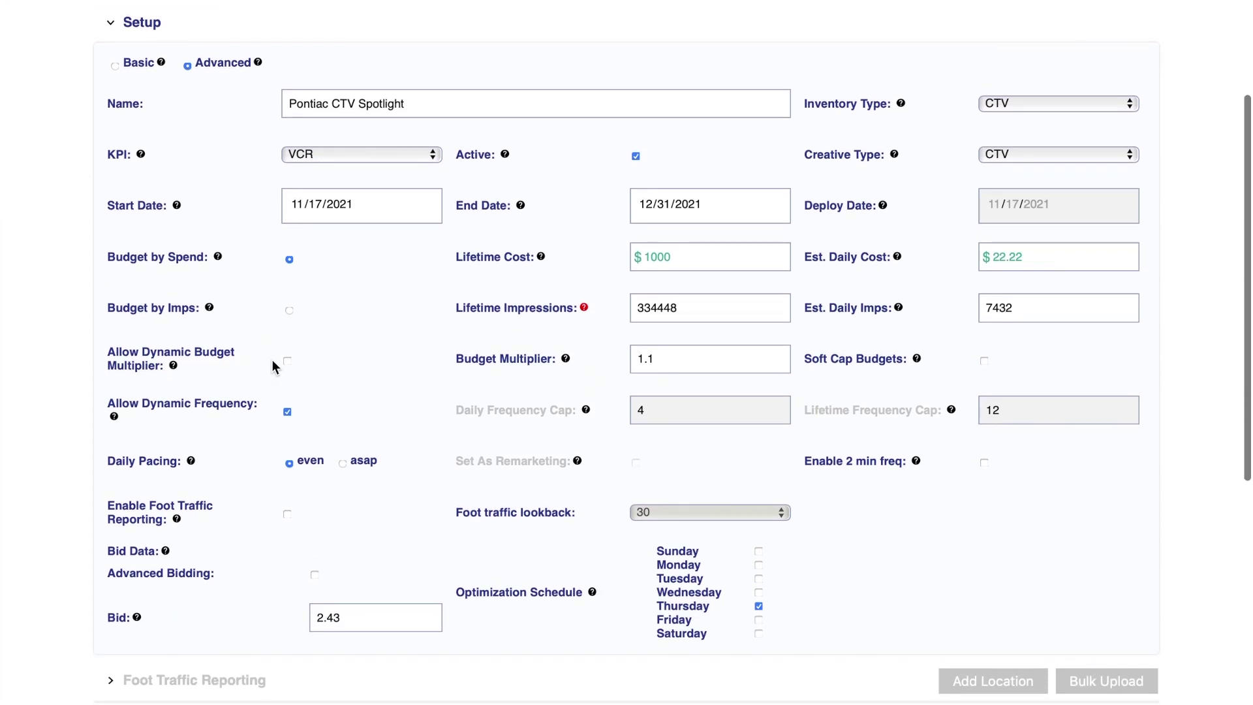
Step: Enable advanced bidding with base bid 38 and max bid 50, keeping the 0.34 min bid
{"action": "left_click", "coordinate": [314, 575]}
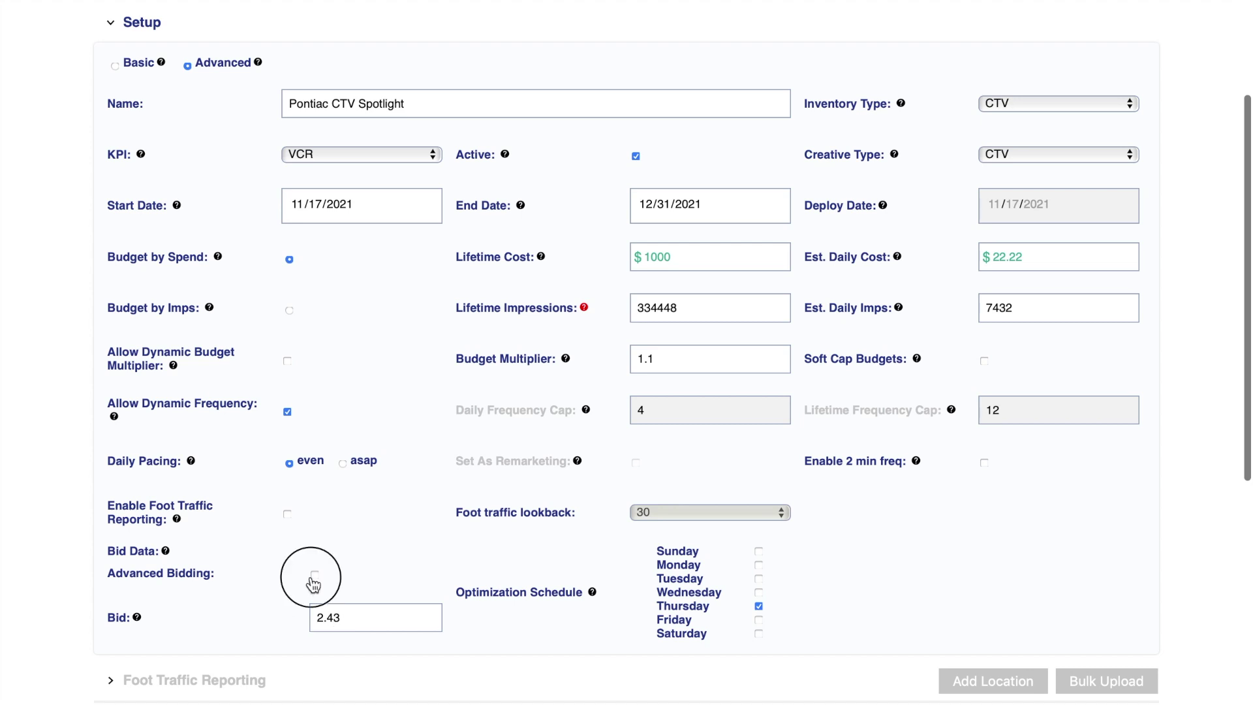
{"action": "double_click", "coordinate": [348, 626]}
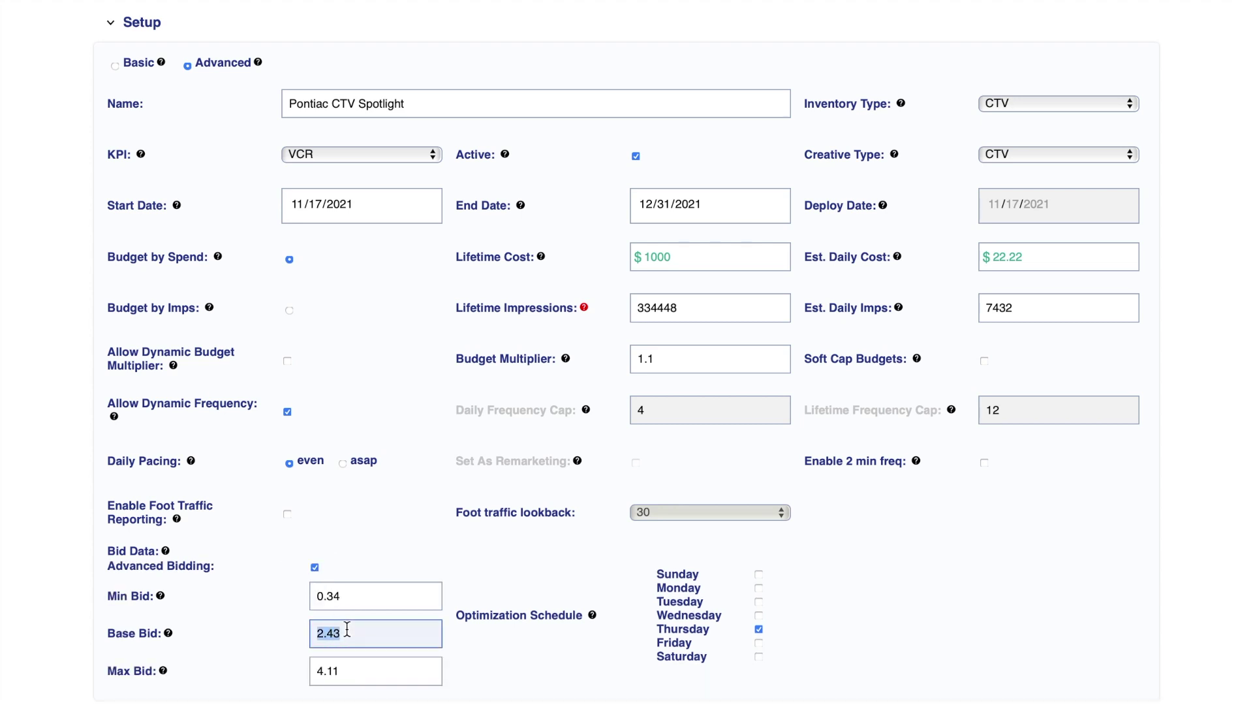
{"action": "type", "text": "38"}
{"action": "left_click", "coordinate": [321, 669]}
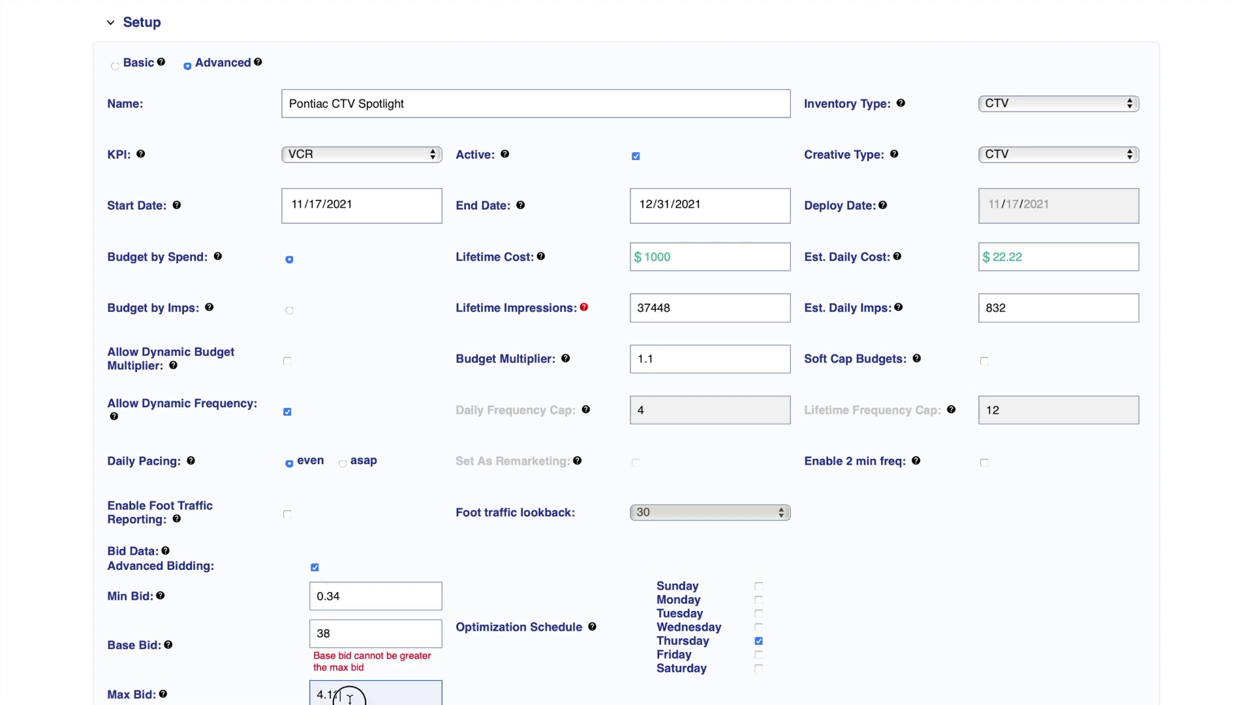
{"action": "key", "text": "BackSpace"}
{"action": "key", "text": "BackSpace"}
{"action": "key", "text": "BackSpace"}
{"action": "key", "text": "BackSpace"}
{"action": "scroll", "coordinate": [350, 698], "scroll_direction": "down", "scroll_amount": 3}
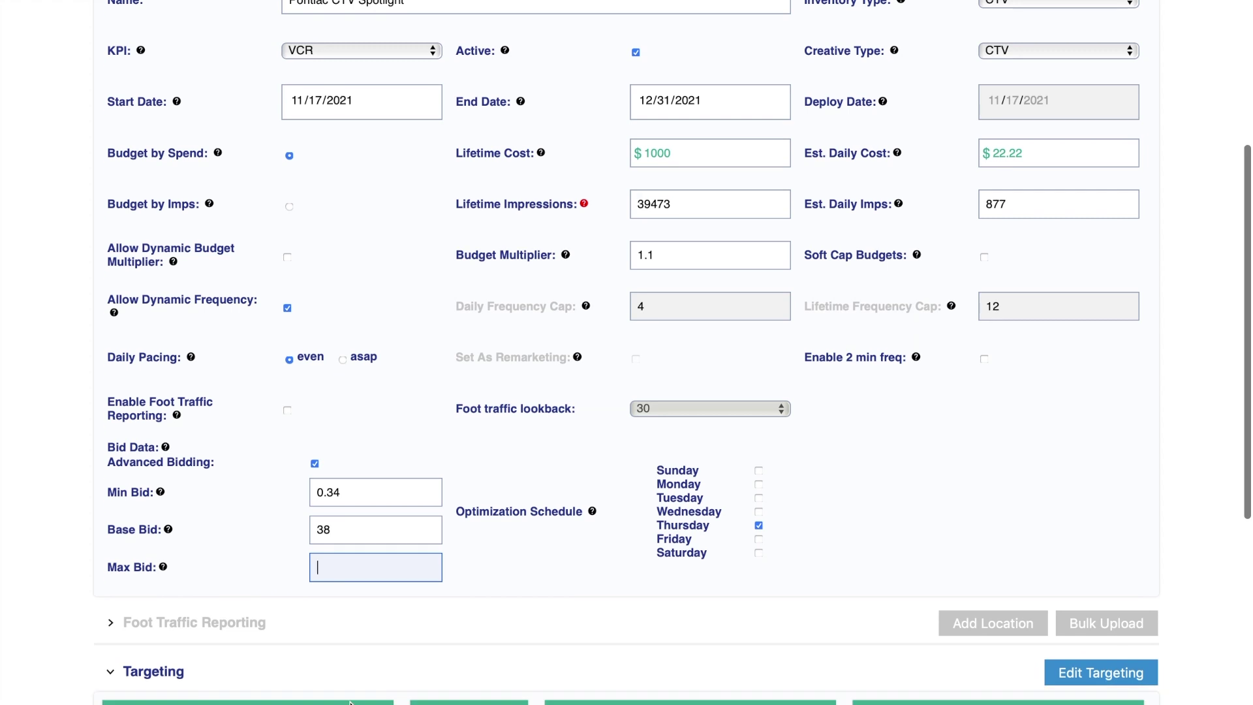
{"action": "type", "text": "50"}
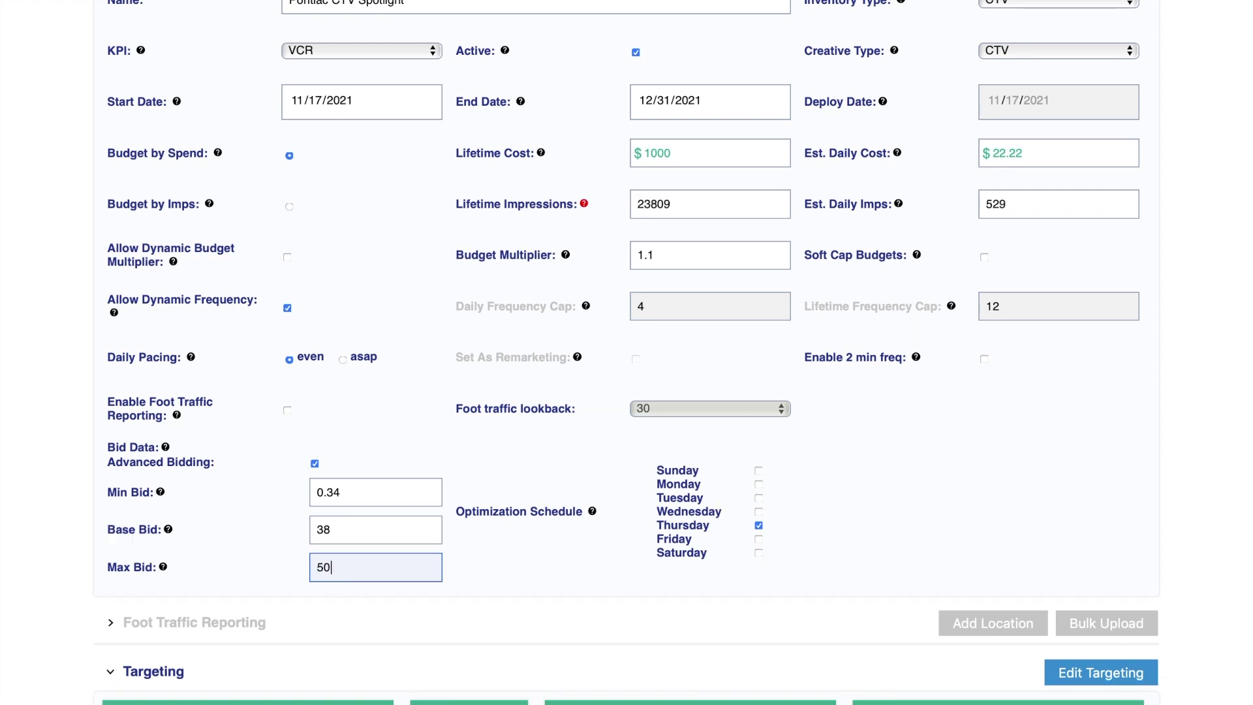
{"action": "left_click", "coordinate": [1175, 470]}
{"action": "scroll", "coordinate": [1175, 465], "scroll_direction": "down", "scroll_amount": 3}
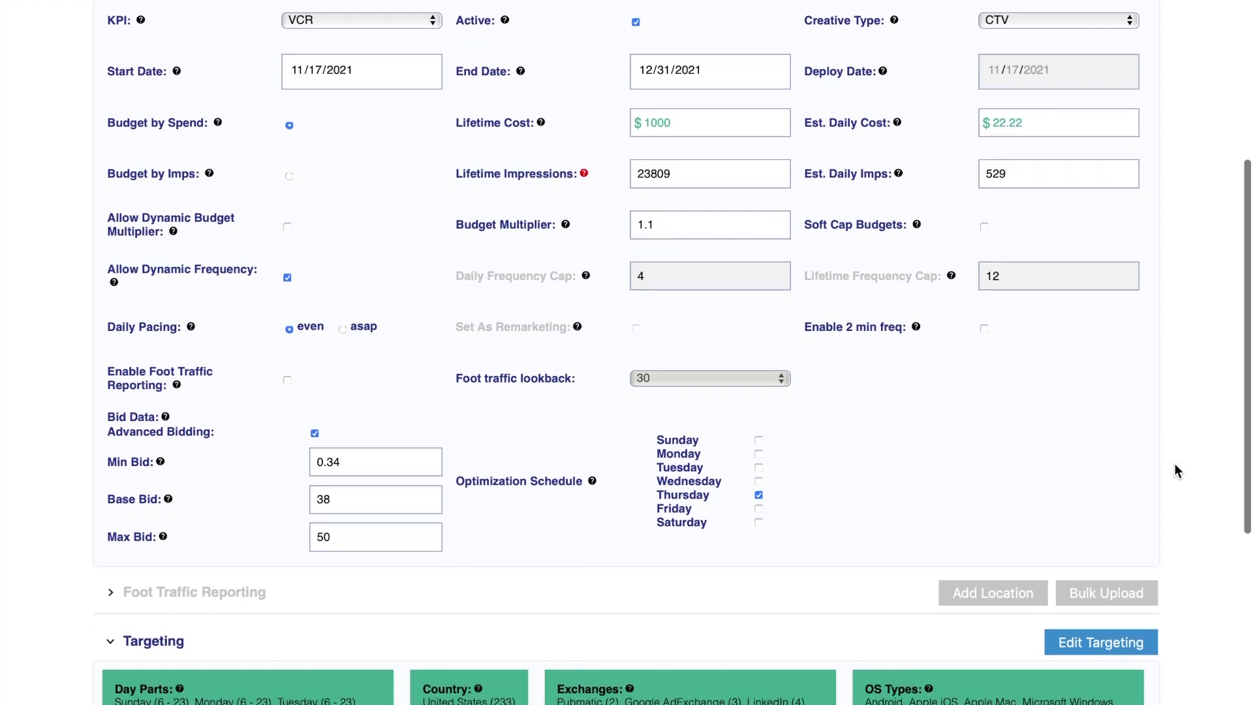
Step: Remove all exchanges and target the four public deals from Fox Networks, Disney ABC and Dish Networks
{"action": "left_click", "coordinate": [1088, 535]}
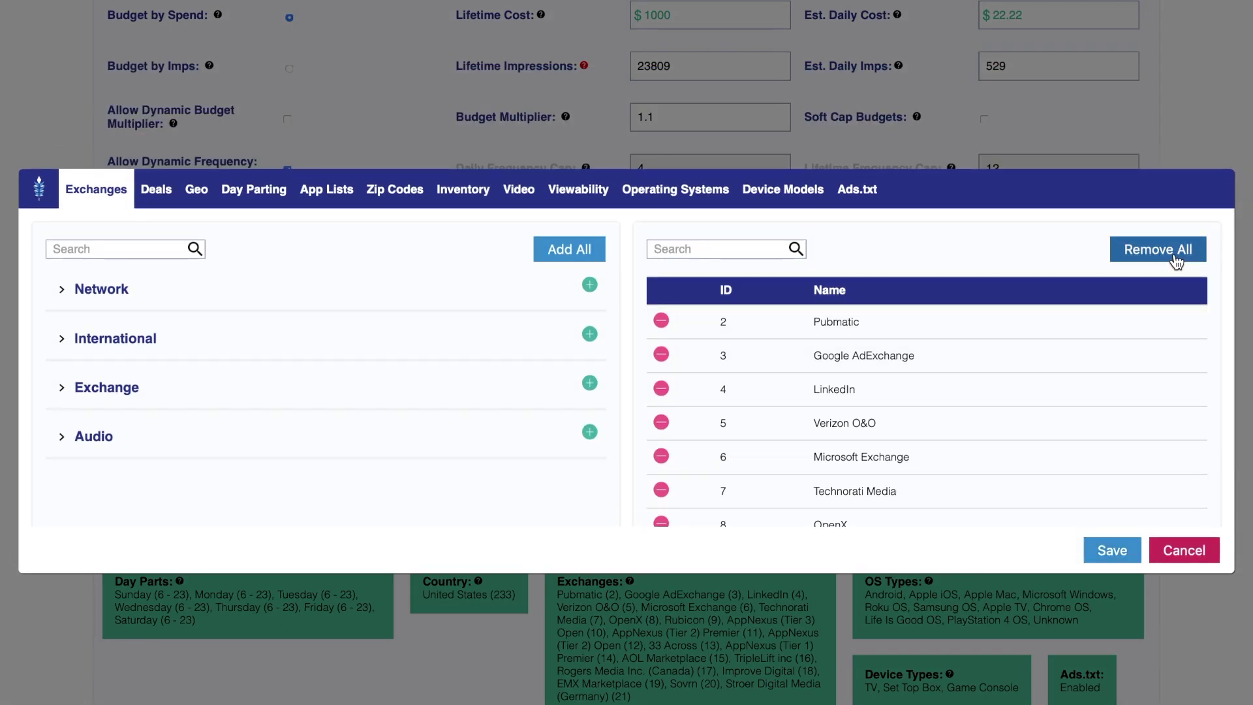
{"action": "left_click", "coordinate": [1177, 261]}
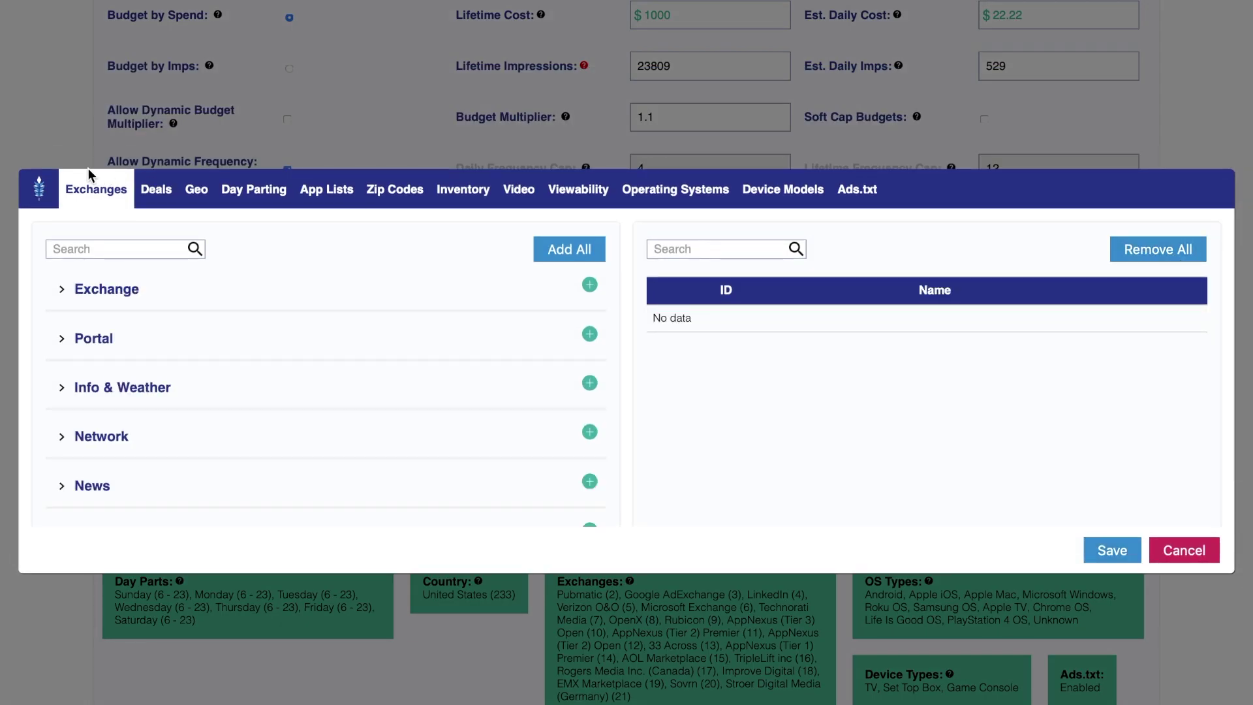
{"action": "left_click", "coordinate": [156, 193]}
{"action": "left_click", "coordinate": [72, 287]}
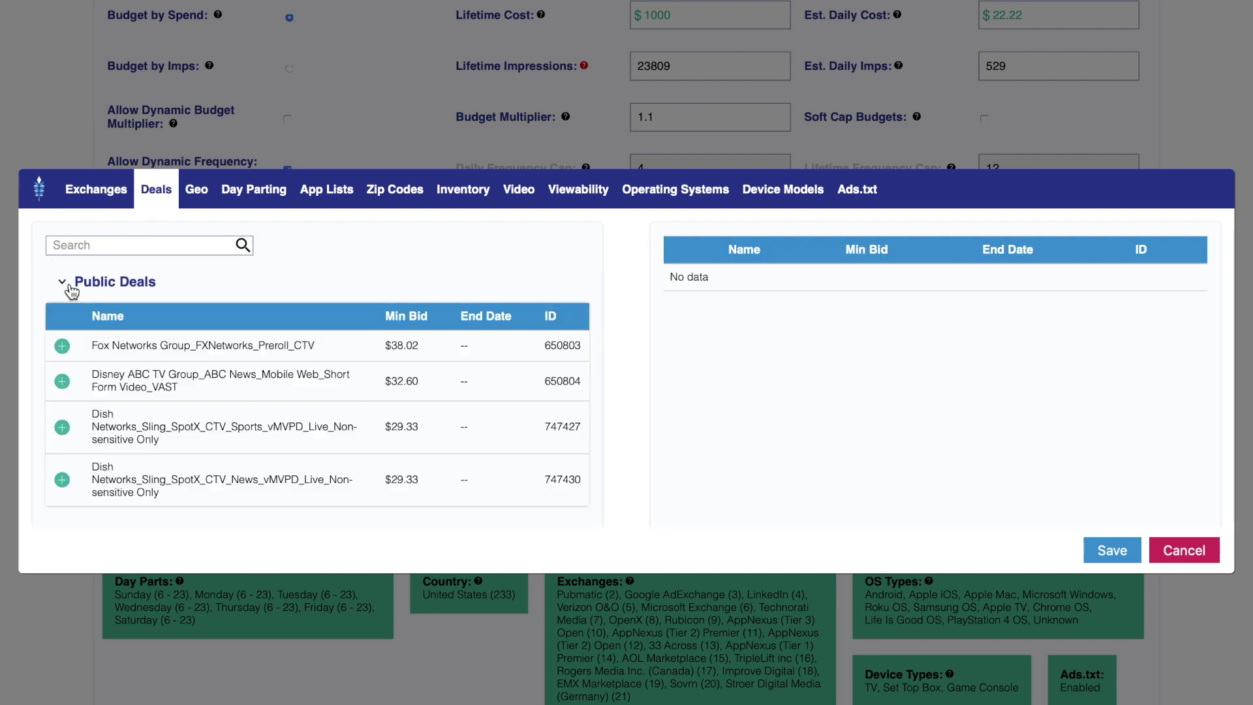
{"action": "left_click", "coordinate": [62, 346]}
{"action": "left_click", "coordinate": [63, 354]}
{"action": "left_click", "coordinate": [63, 356]}
{"action": "left_click", "coordinate": [63, 356]}
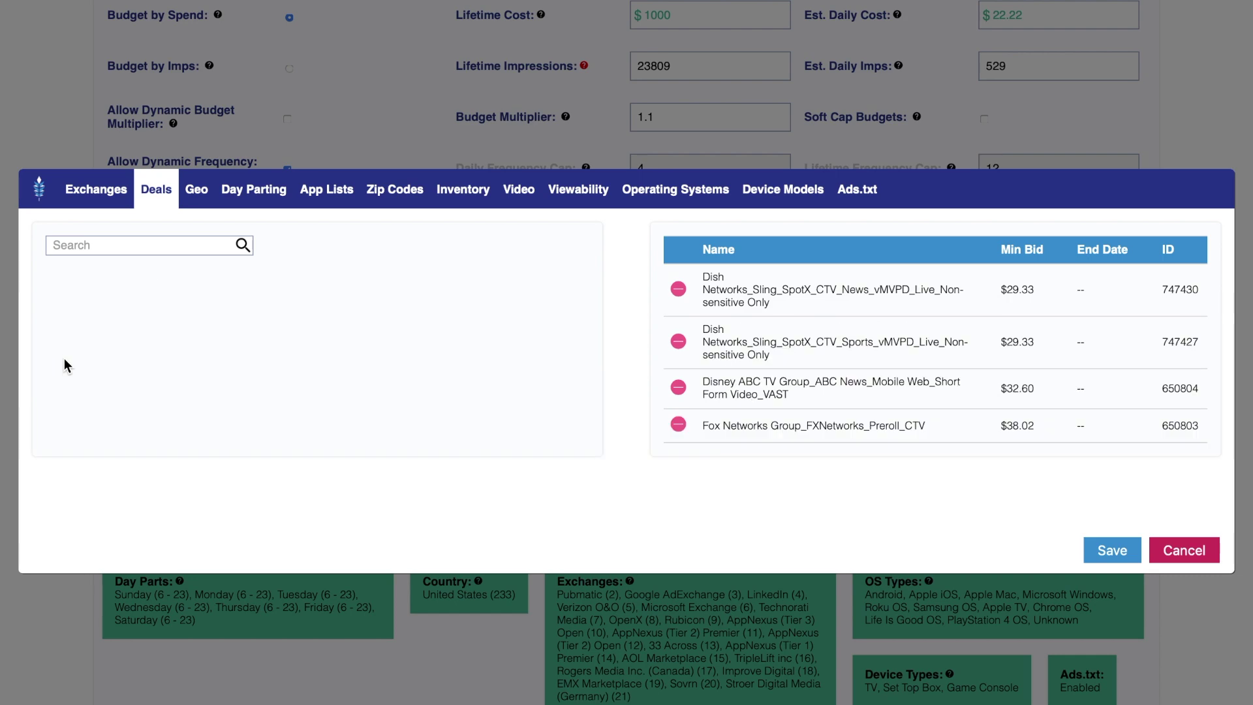
Step: Review the line's Geo, Day Parting, Zip Code and Inventory targeting settings
{"action": "left_click", "coordinate": [207, 199]}
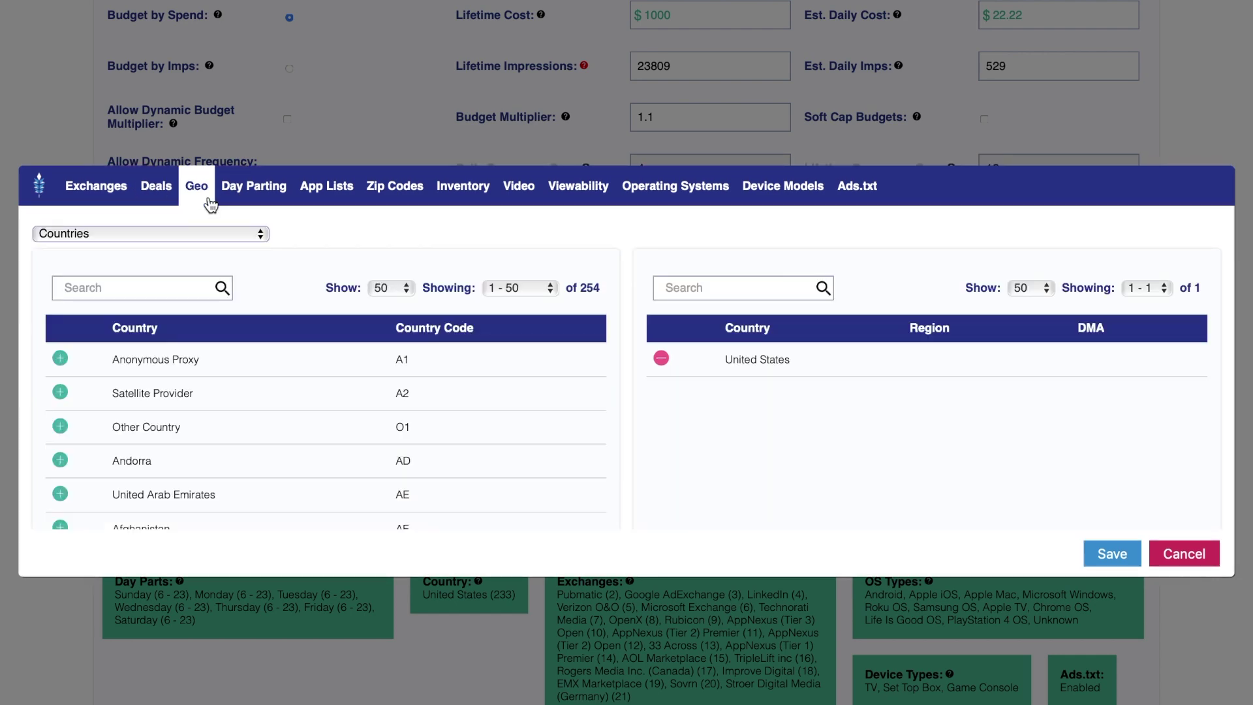
{"action": "left_click", "coordinate": [252, 196]}
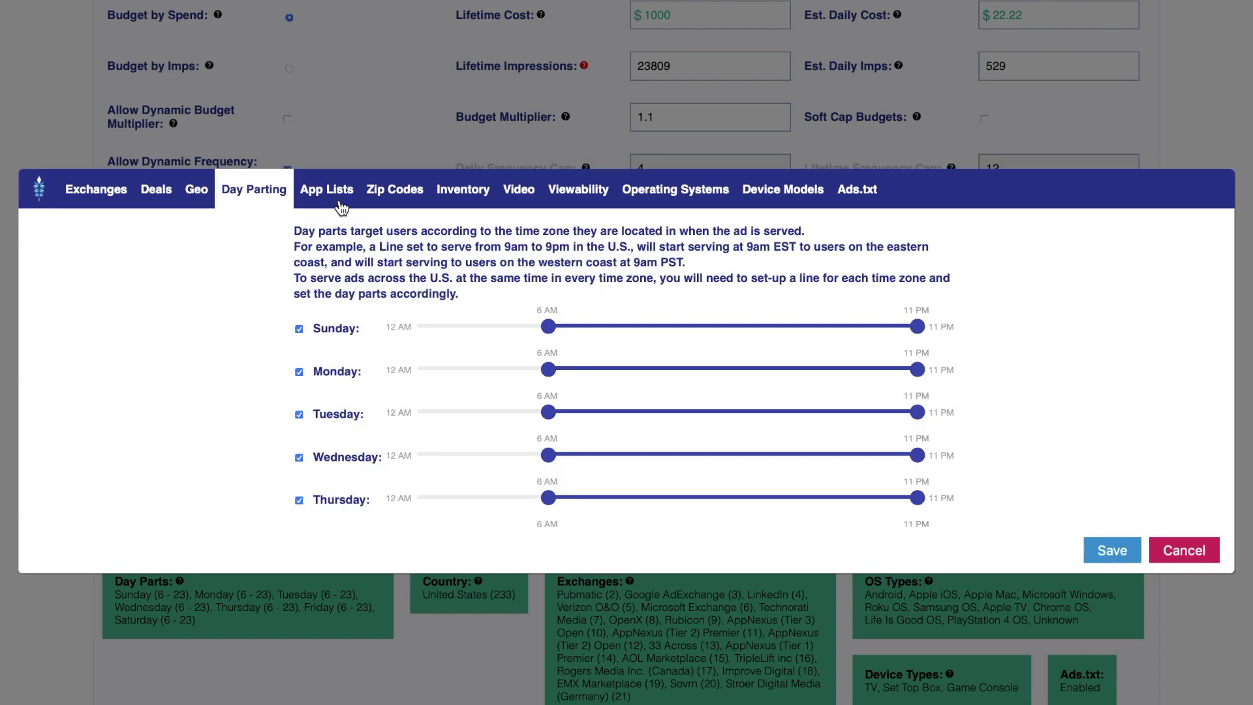
{"action": "left_click", "coordinate": [403, 203]}
{"action": "left_click", "coordinate": [471, 196]}
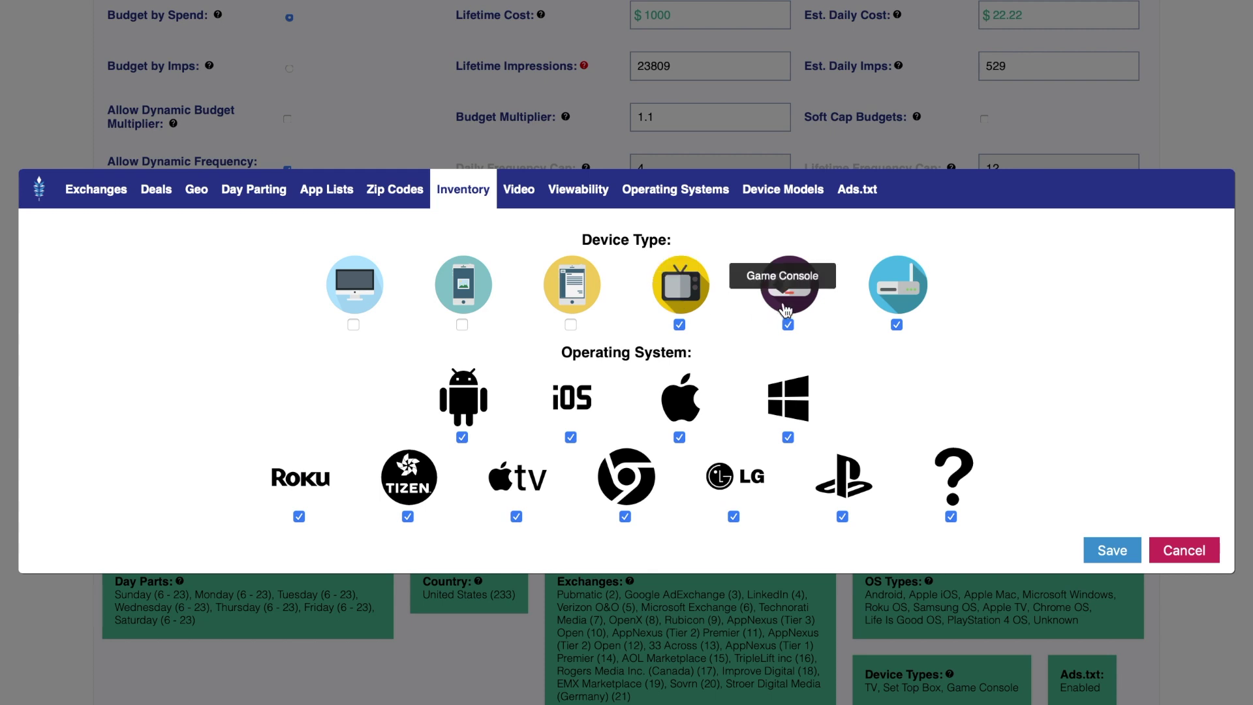
{"action": "left_click", "coordinate": [531, 203]}
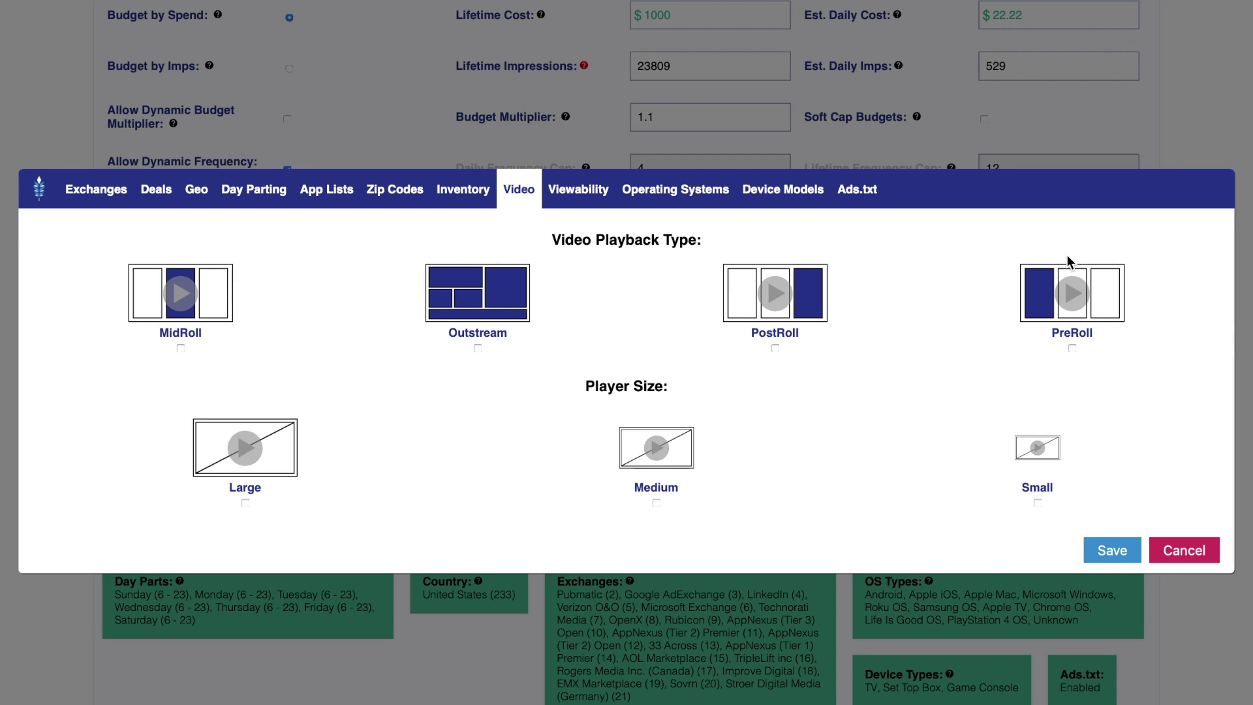
Step: Target PreRoll, MidRoll and Outstream video on Large players and save the targeting
{"action": "left_click", "coordinate": [1071, 291]}
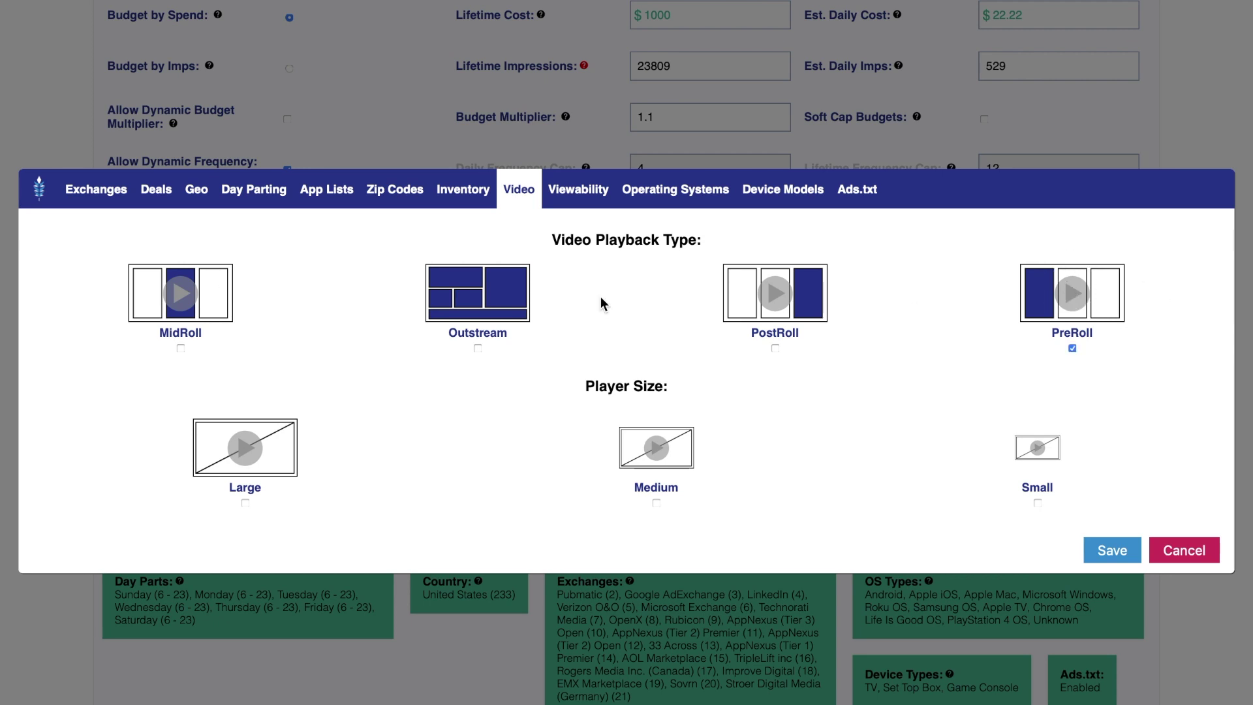
{"action": "left_click", "coordinate": [174, 282]}
{"action": "left_click", "coordinate": [481, 300]}
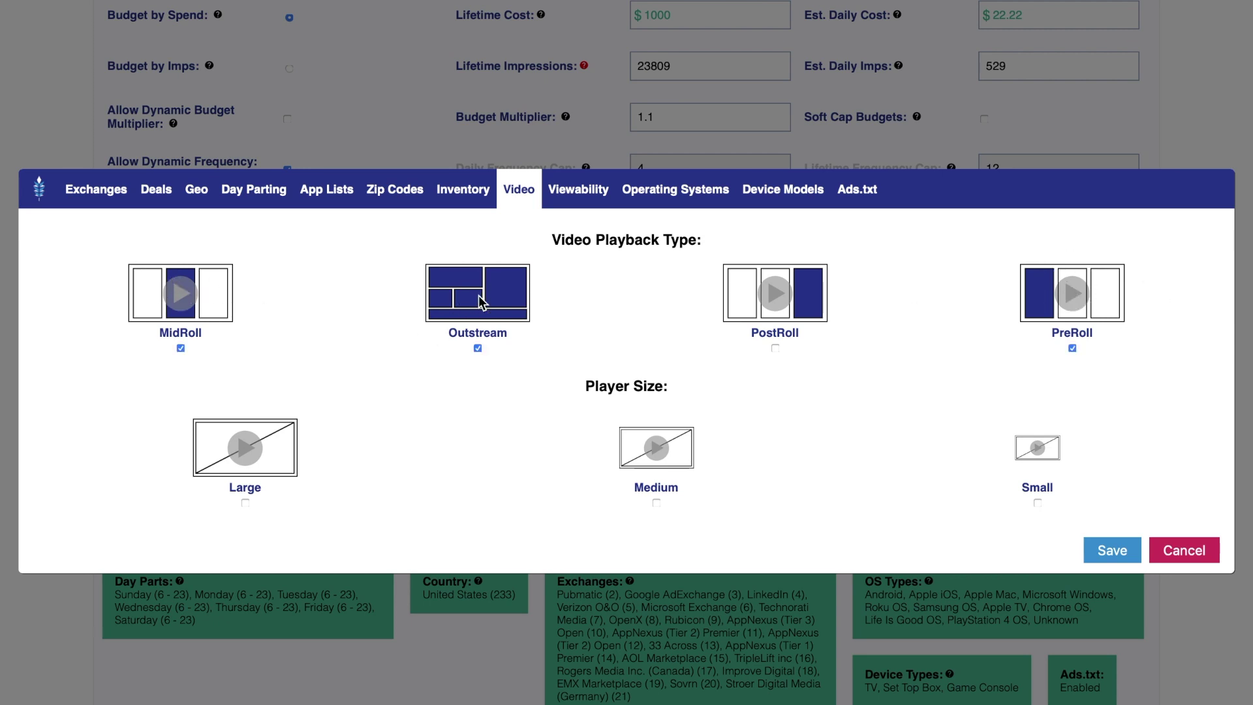
{"action": "left_click", "coordinate": [272, 464]}
{"action": "left_click", "coordinate": [1117, 550]}
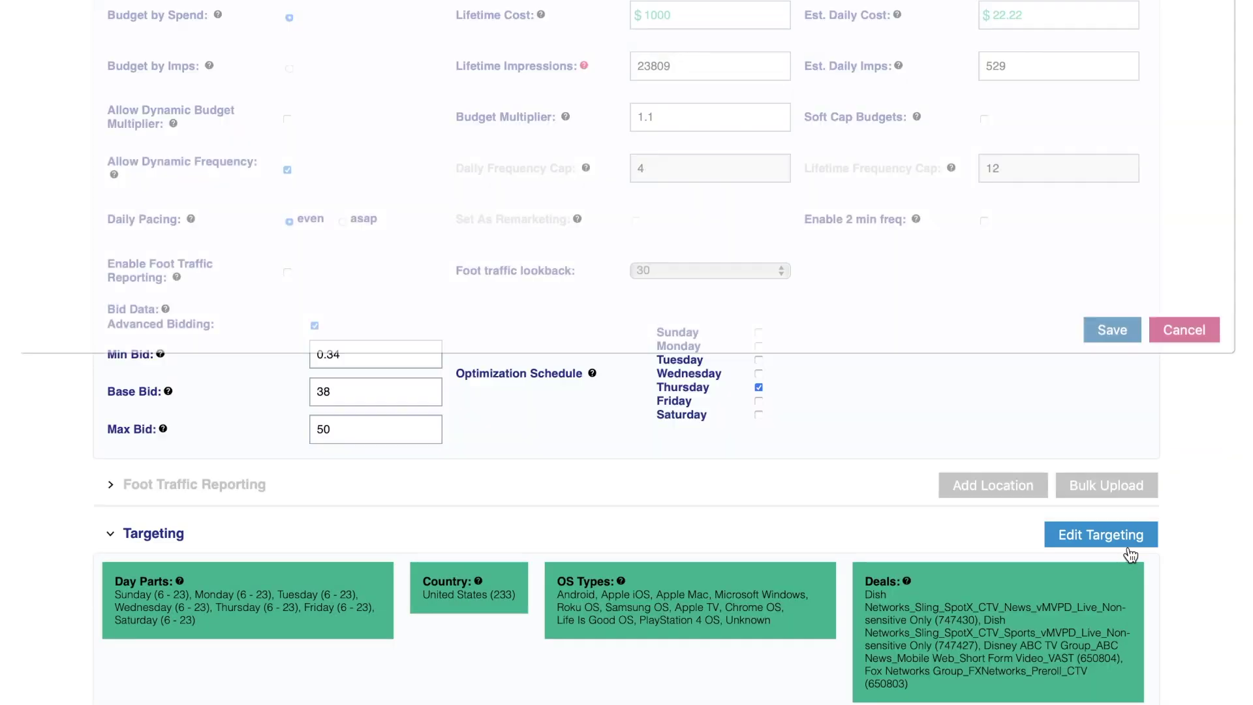
Step: Associate the Pontiac Video #1 creative with the CTV line and close the creatives picker
{"action": "scroll", "coordinate": [1202, 434], "scroll_direction": "down", "scroll_amount": 5}
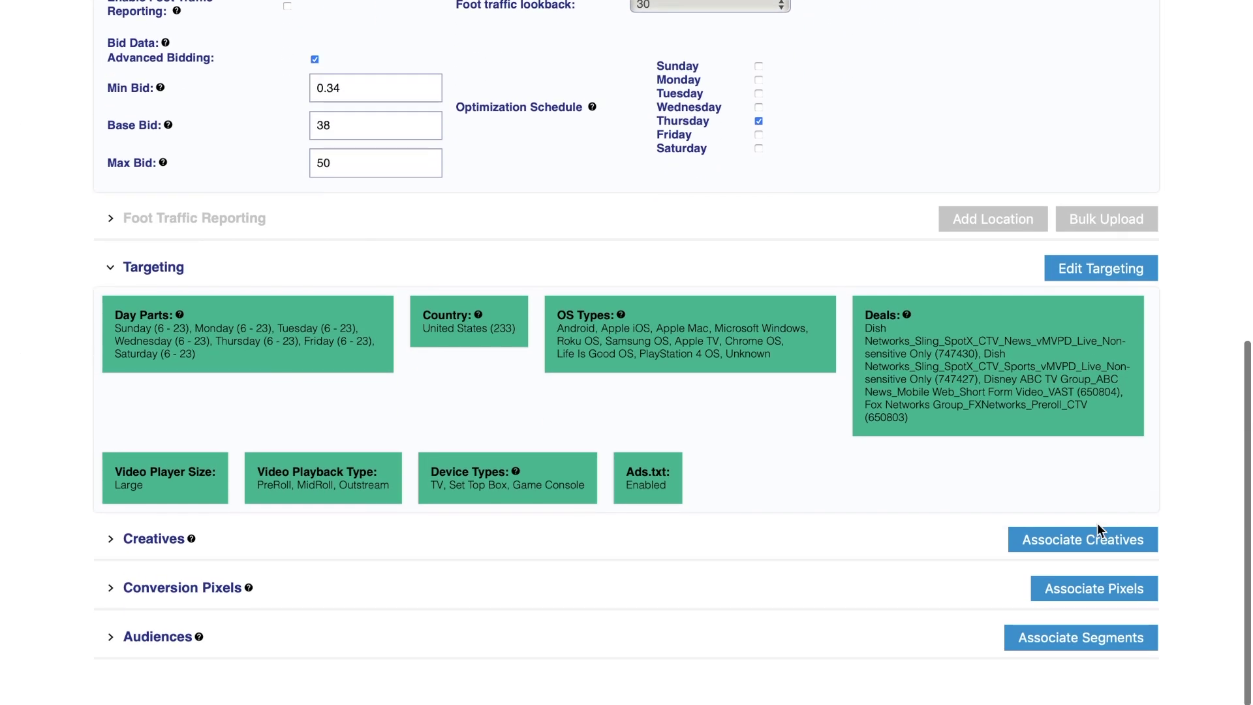
{"action": "left_click", "coordinate": [1074, 542]}
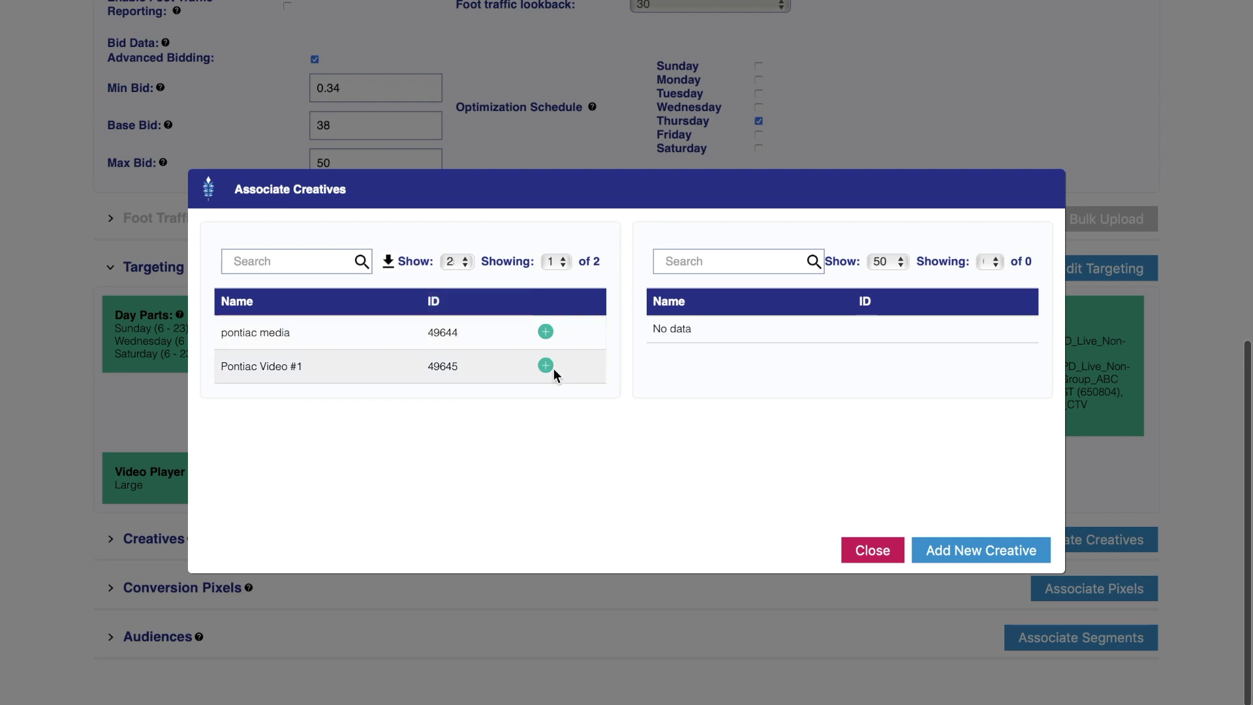
{"action": "left_click", "coordinate": [546, 365]}
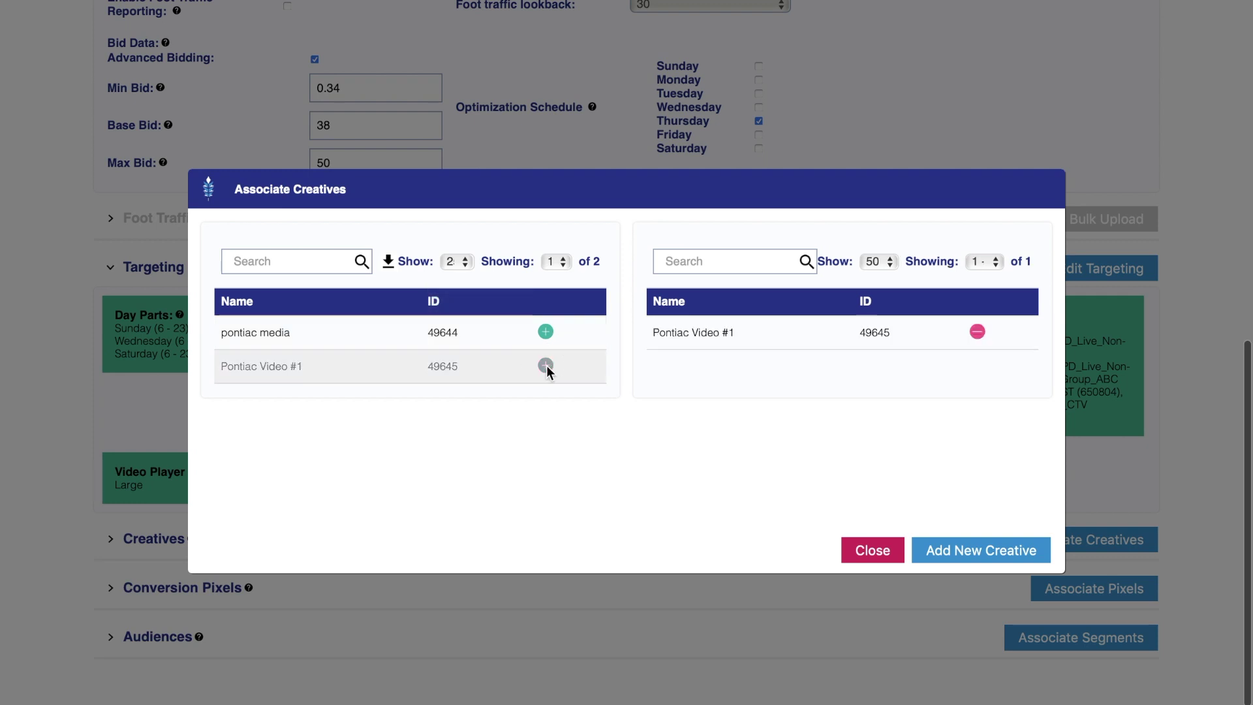
{"action": "left_click", "coordinate": [859, 552]}
{"action": "scroll", "coordinate": [1212, 533], "scroll_direction": "down", "scroll_amount": 2}
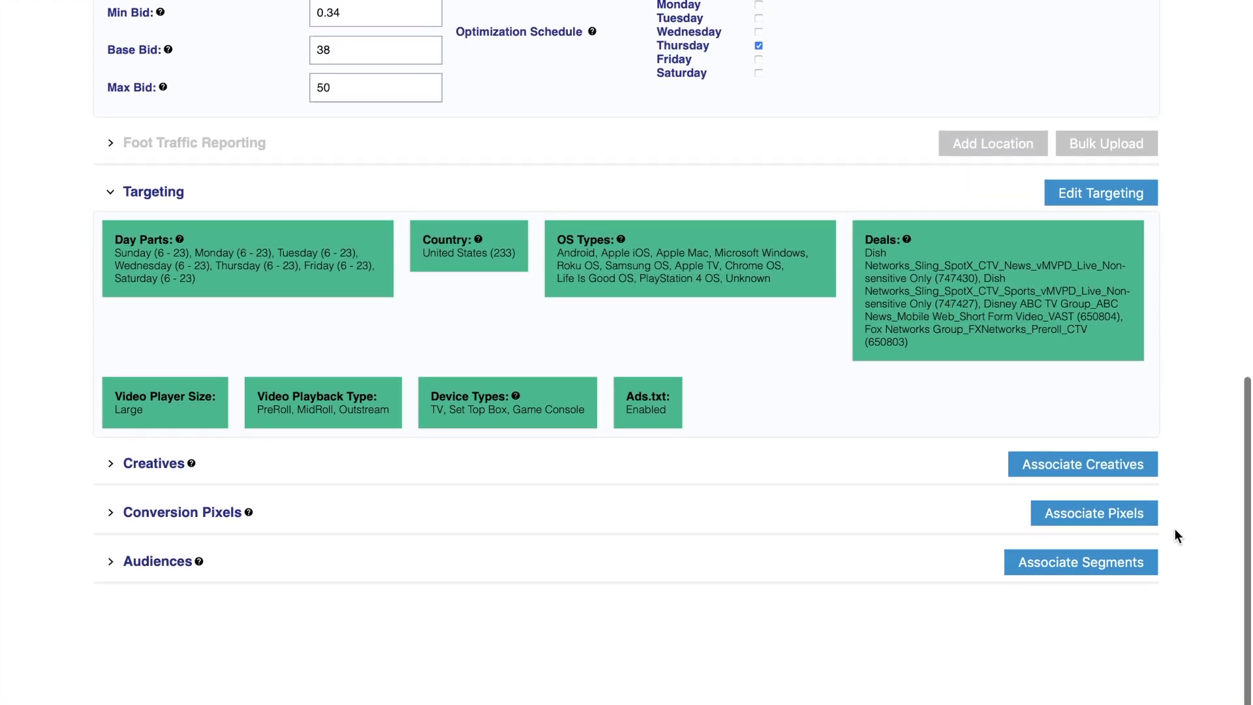
{"action": "left_click", "coordinate": [1140, 565]}
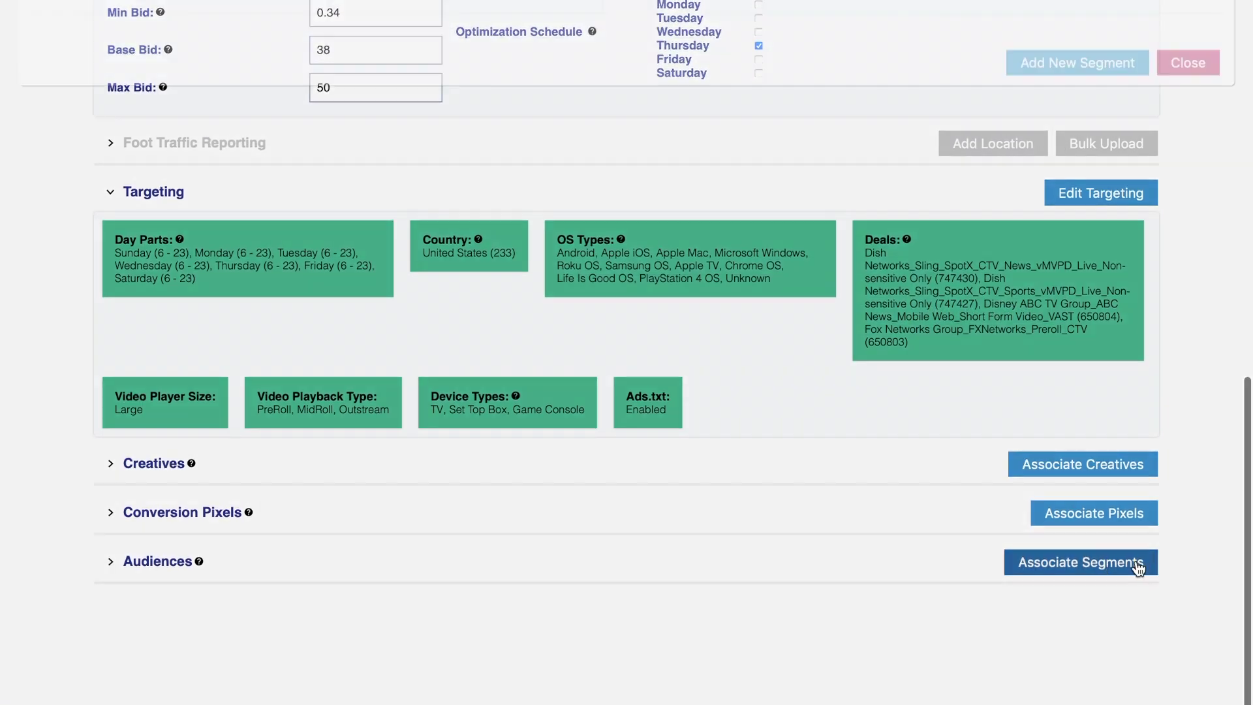
{"action": "left_click", "coordinate": [1114, 270]}
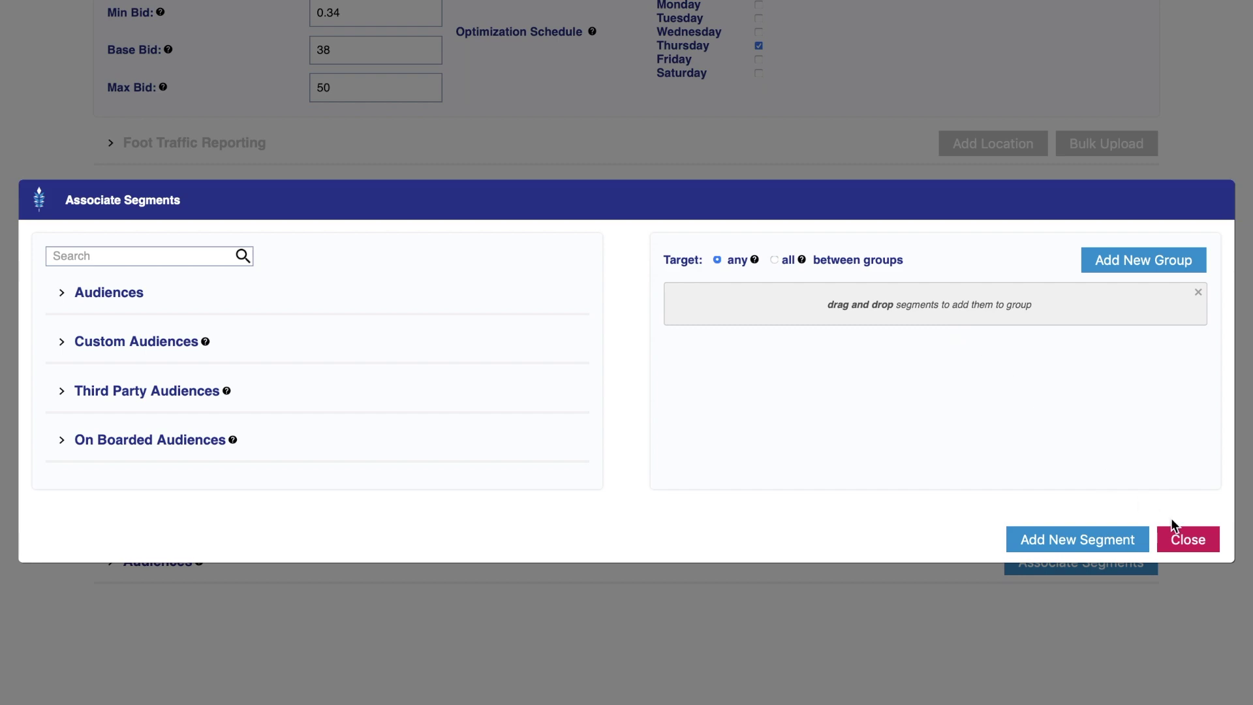
{"action": "left_click", "coordinate": [1183, 542]}
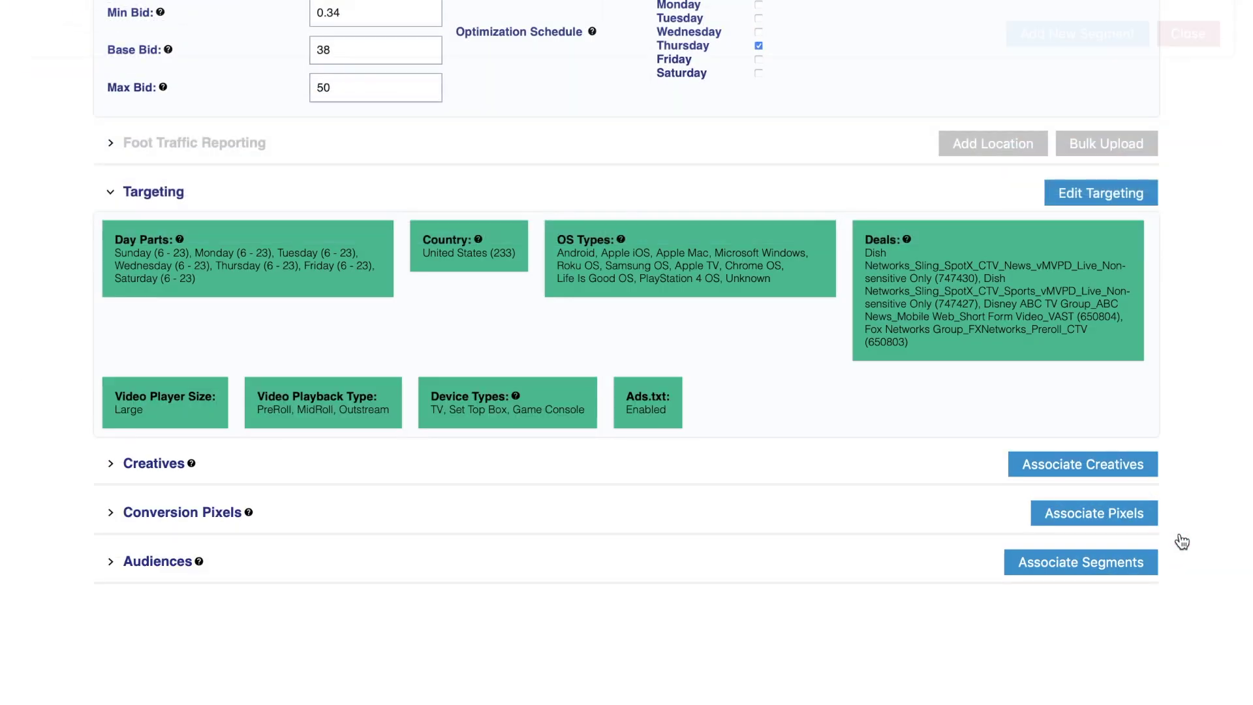
{"action": "scroll", "coordinate": [1163, 421], "scroll_direction": "up", "scroll_amount": 8}
{"action": "scroll", "coordinate": [1161, 421], "scroll_direction": "up", "scroll_amount": 5}
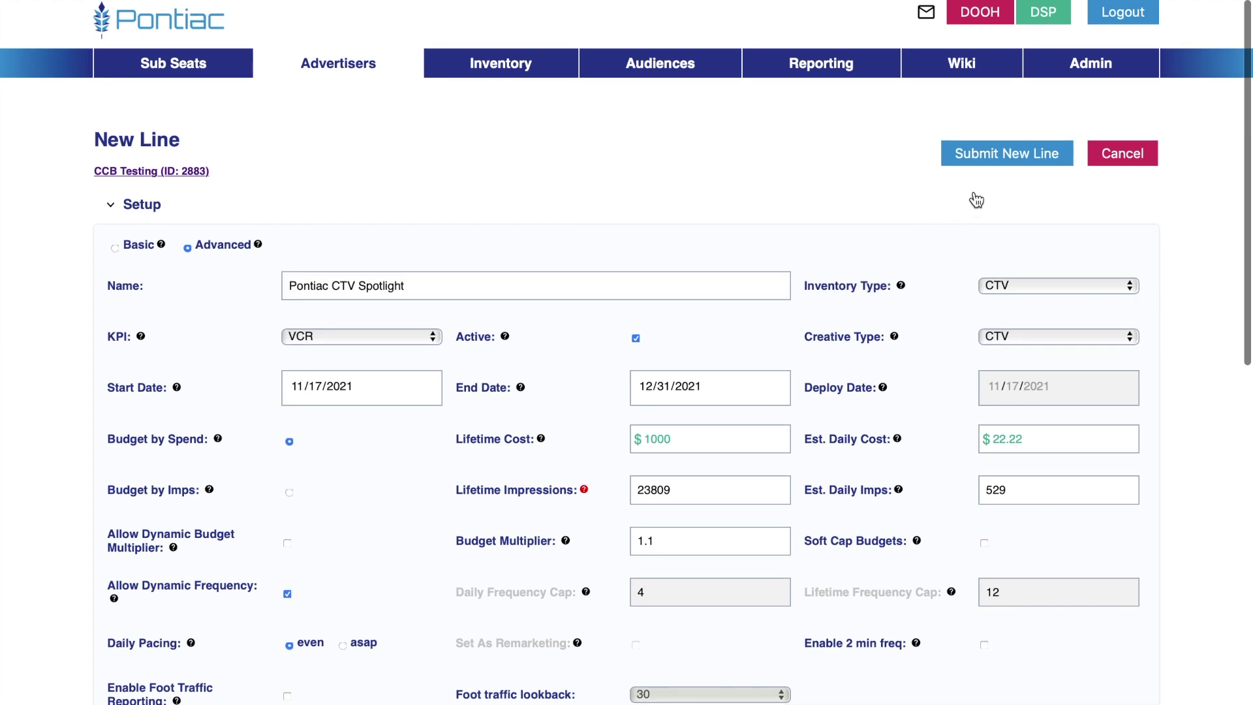
Step: Submit the new Pontiac CTV Spotlight line
{"action": "left_click", "coordinate": [1003, 170]}
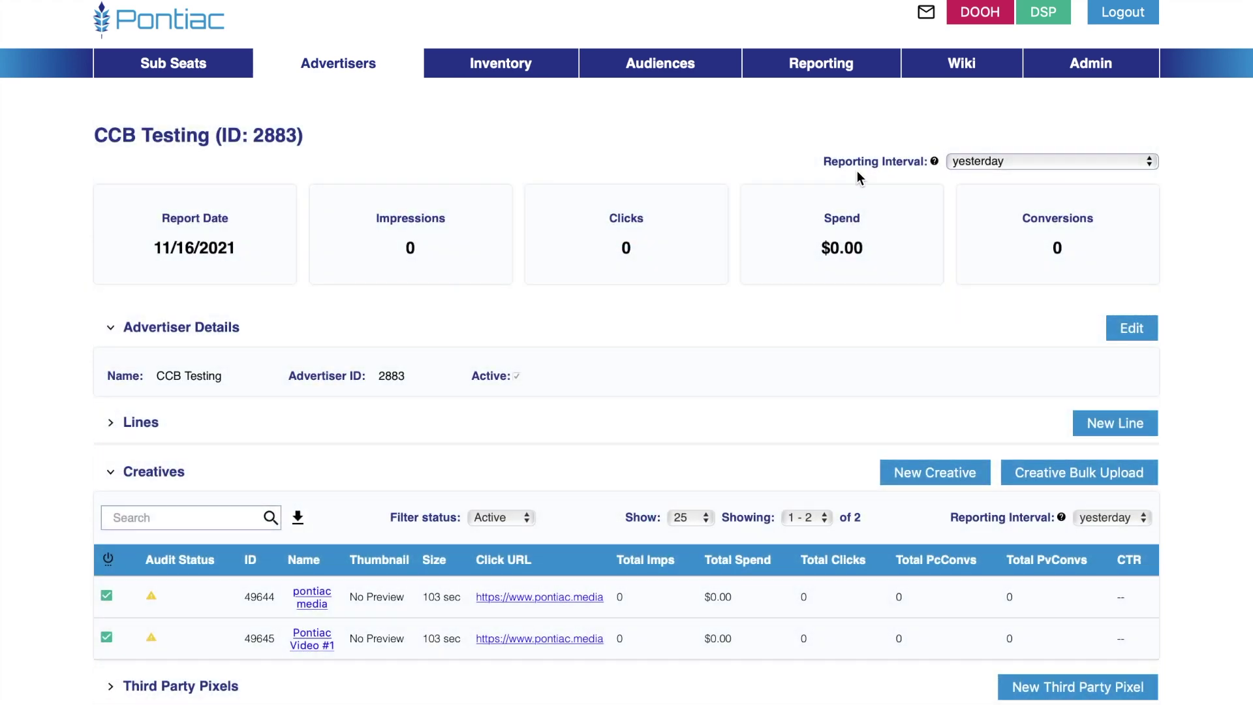
{"action": "scroll", "coordinate": [795, 145], "scroll_direction": "down", "scroll_amount": 2}
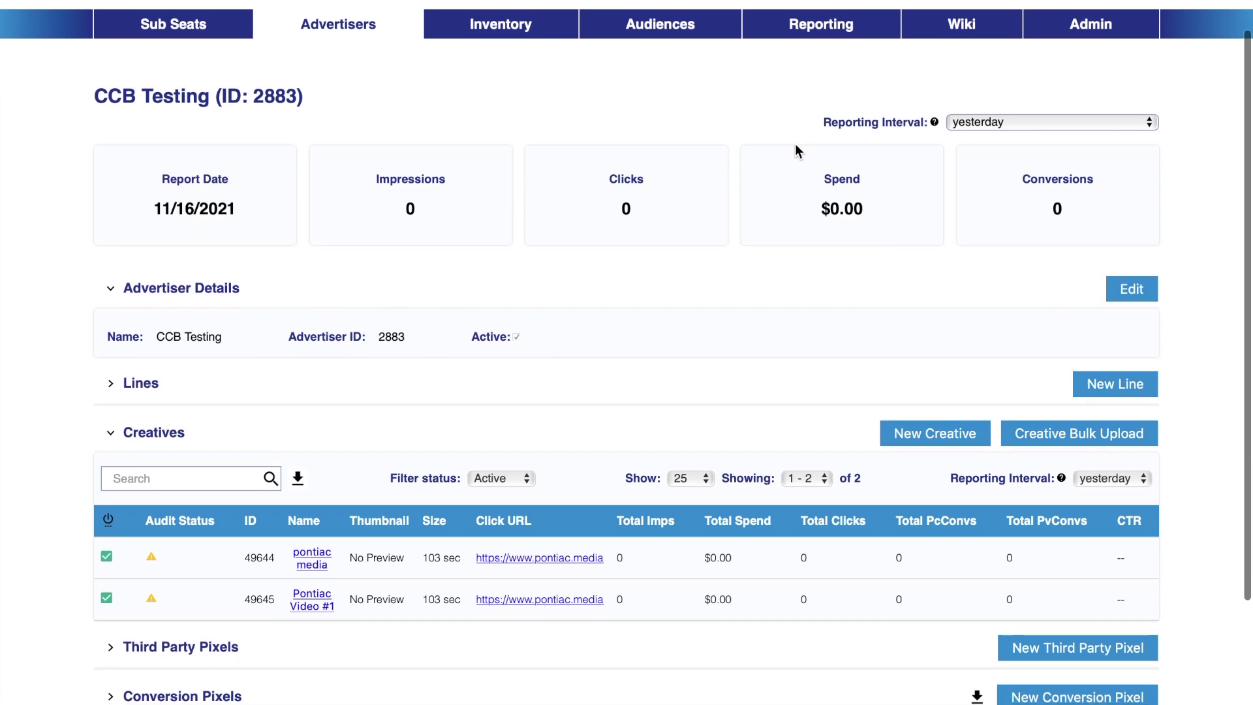
{"action": "scroll", "coordinate": [795, 150], "scroll_direction": "down", "scroll_amount": 2}
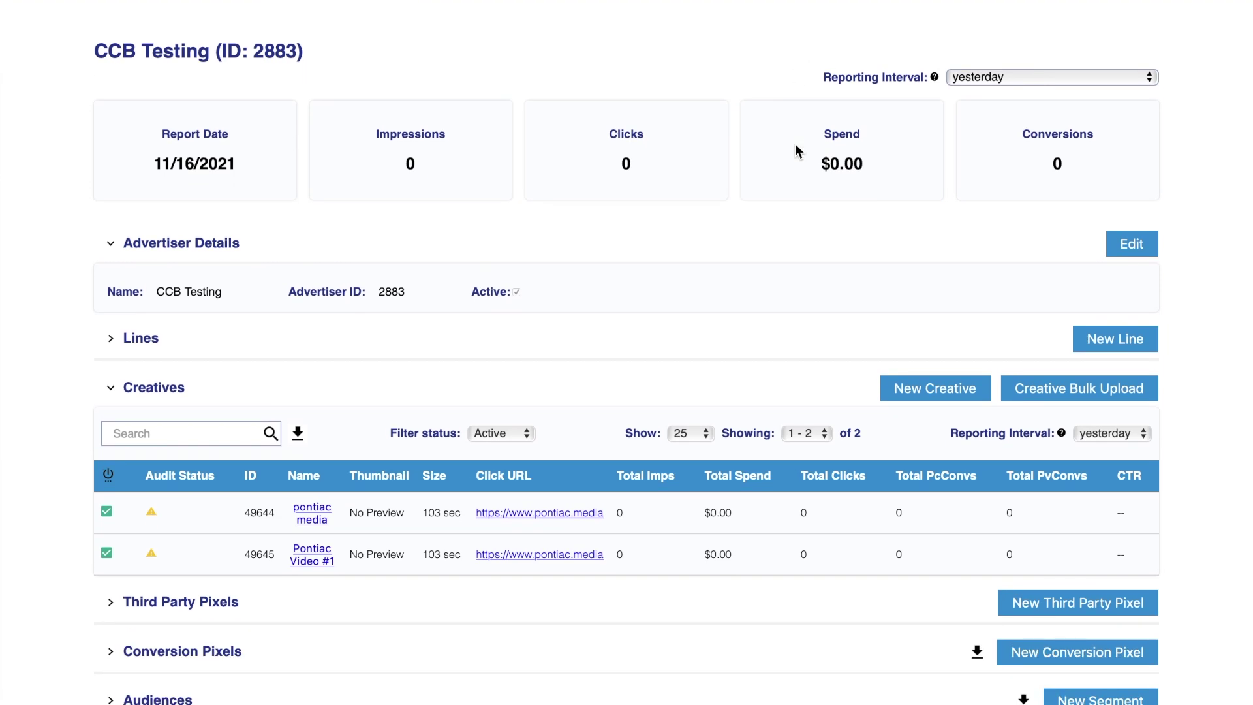